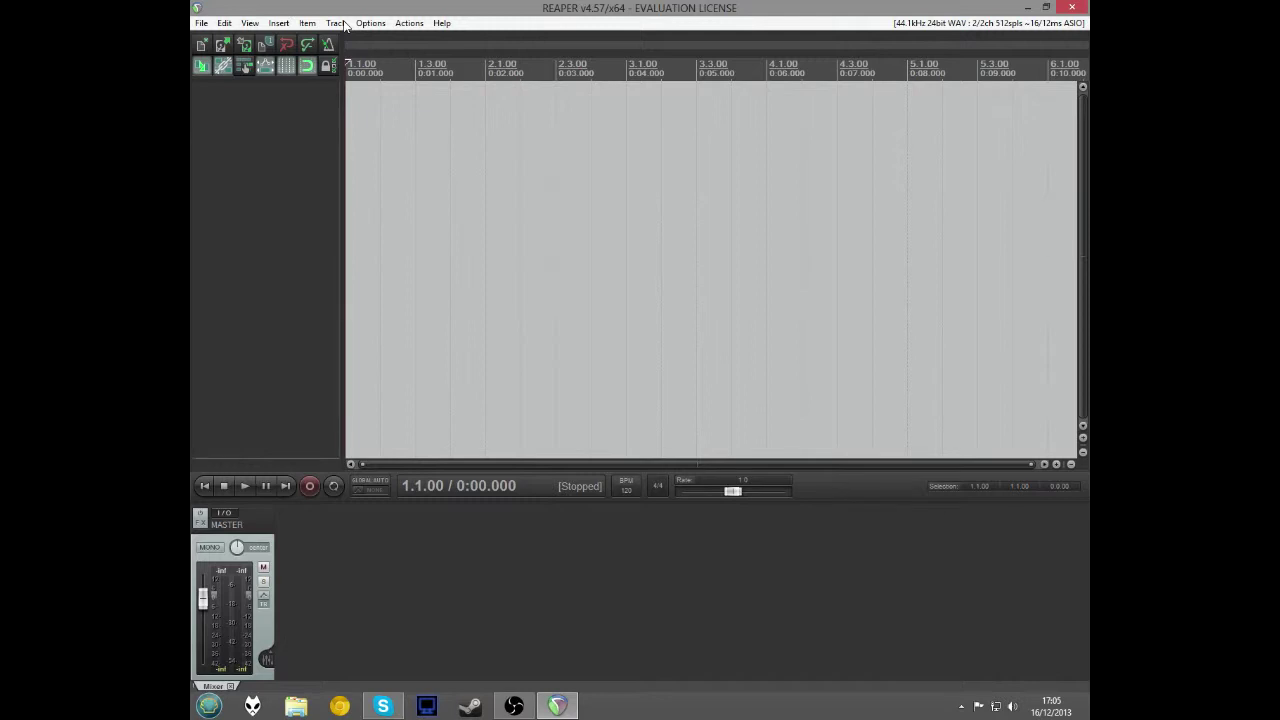
# - Add two tracks with Ctrl+T and the track menu, then remove Track 2
pyautogui.hotkey('ctrl', 't')
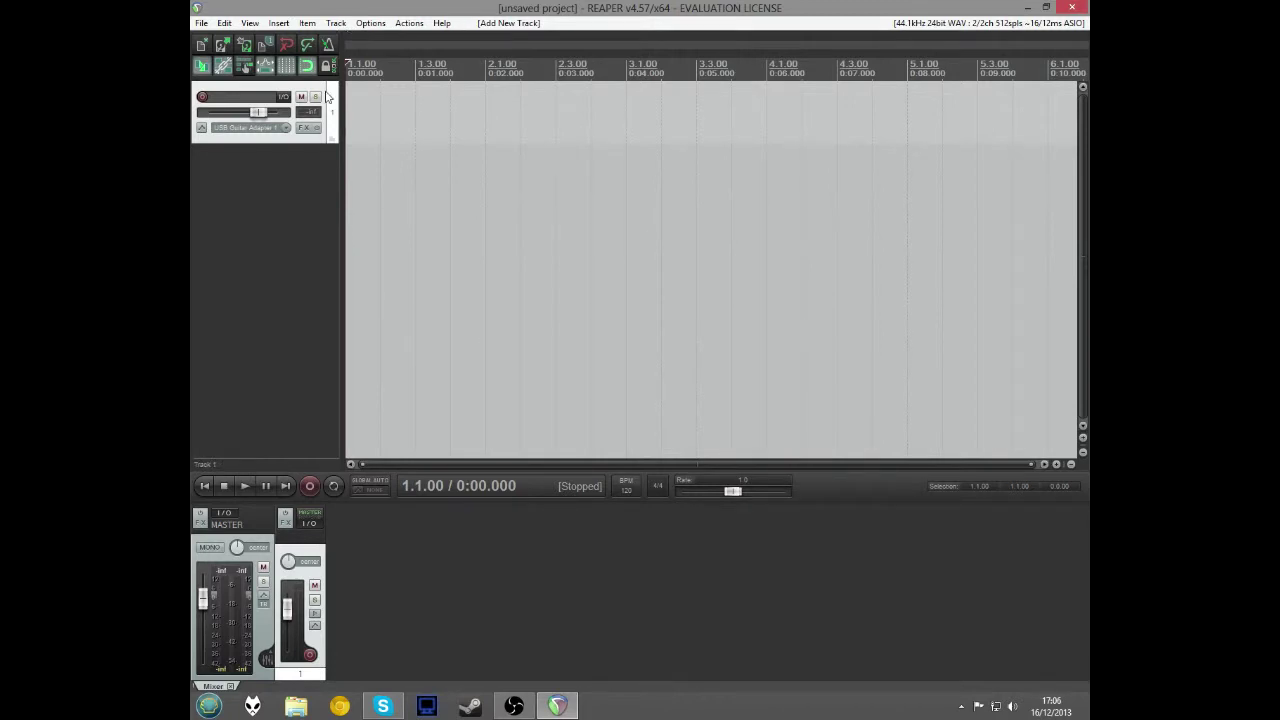
pyautogui.click(336, 23)
pyautogui.click(366, 37)
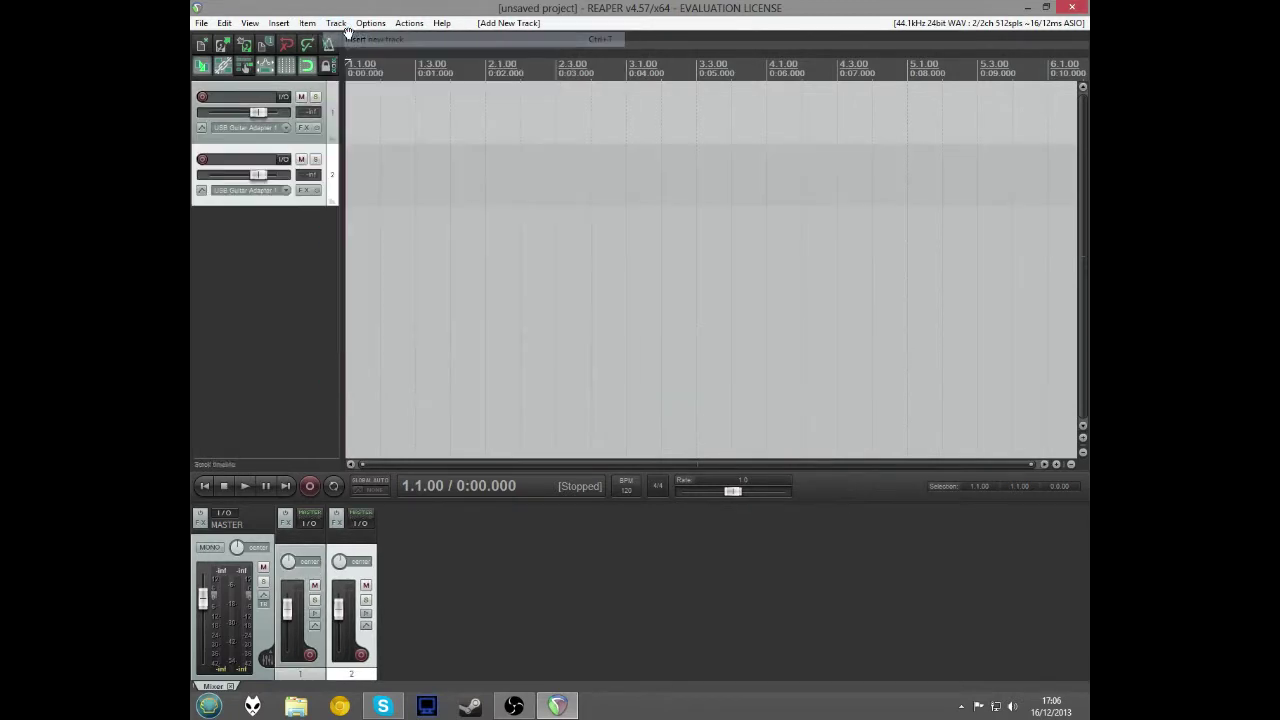
pyautogui.rightClick(265, 155)
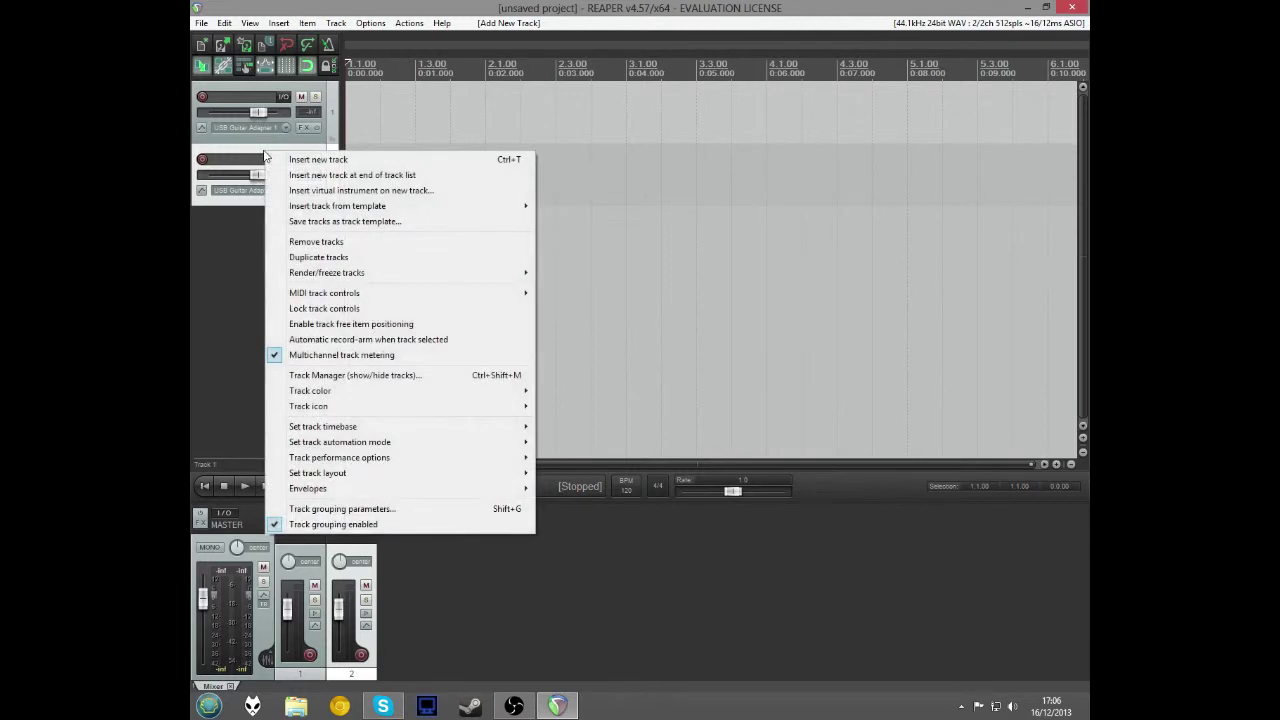
pyautogui.click(291, 242)
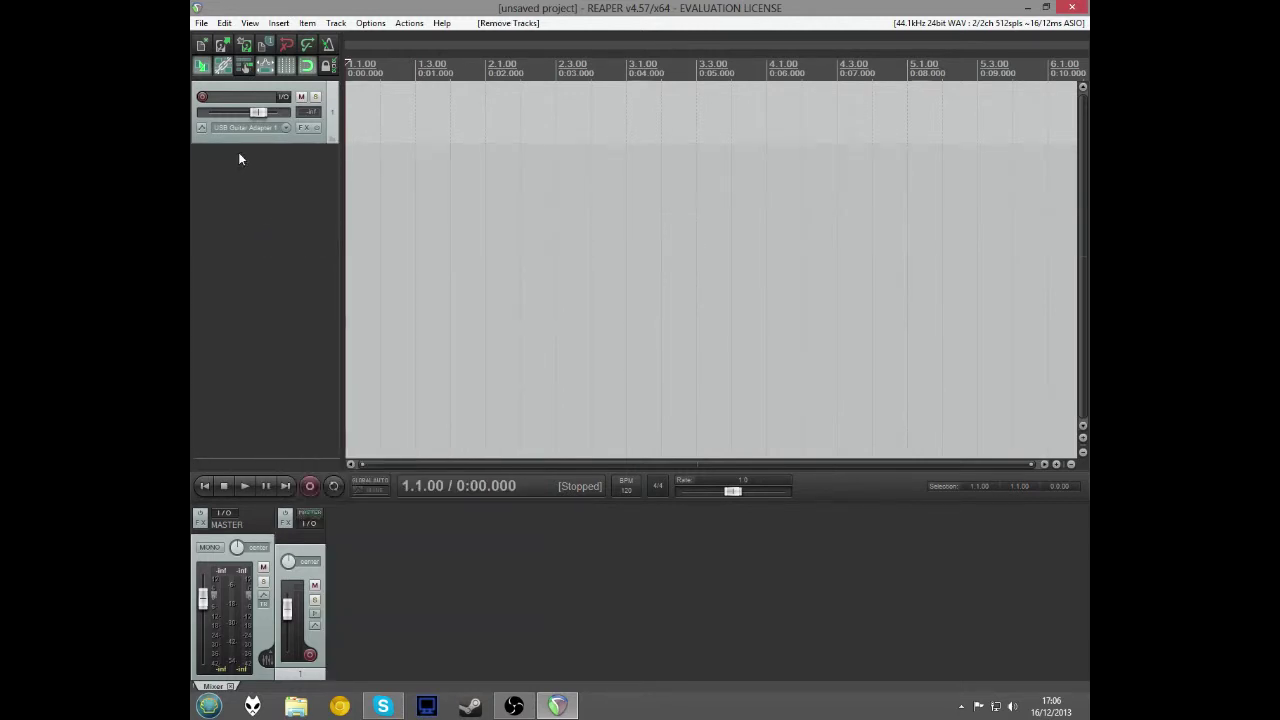
# - Delete Track 1 and insert a fresh empty track in the empty track area
pyautogui.click(223, 91)
pyautogui.press('Delete')
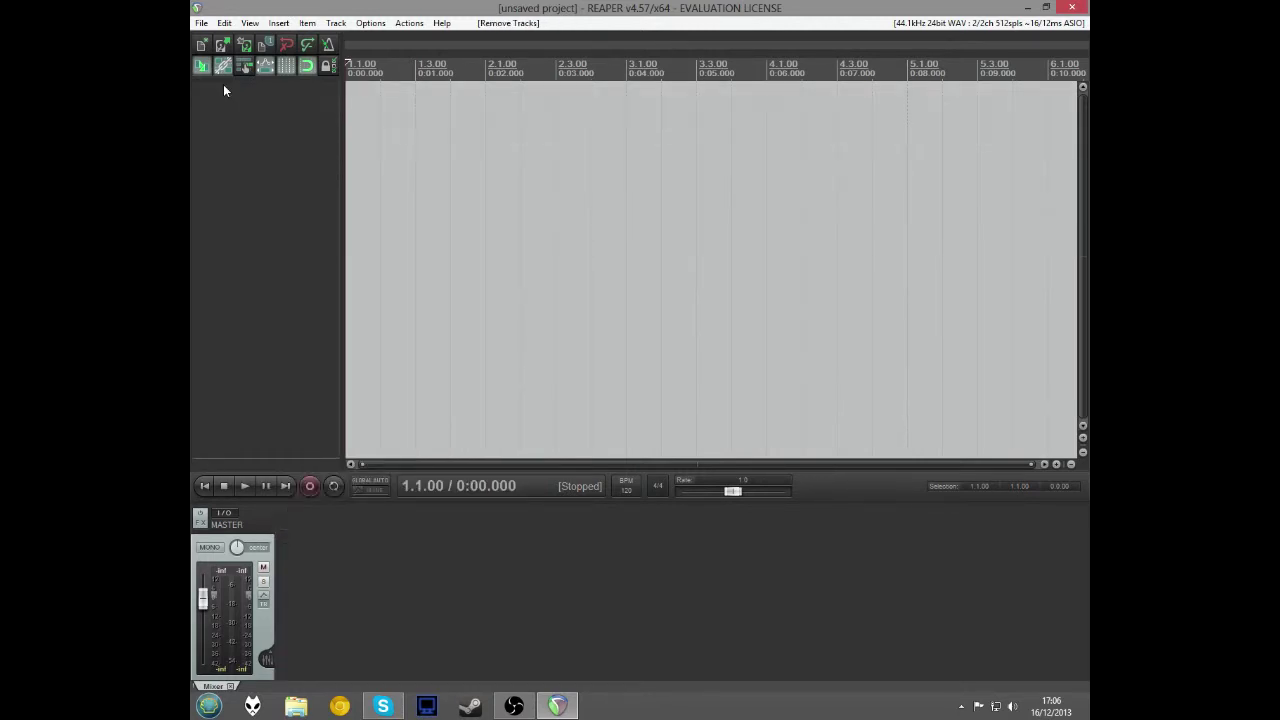
pyautogui.doubleClick(224, 90)
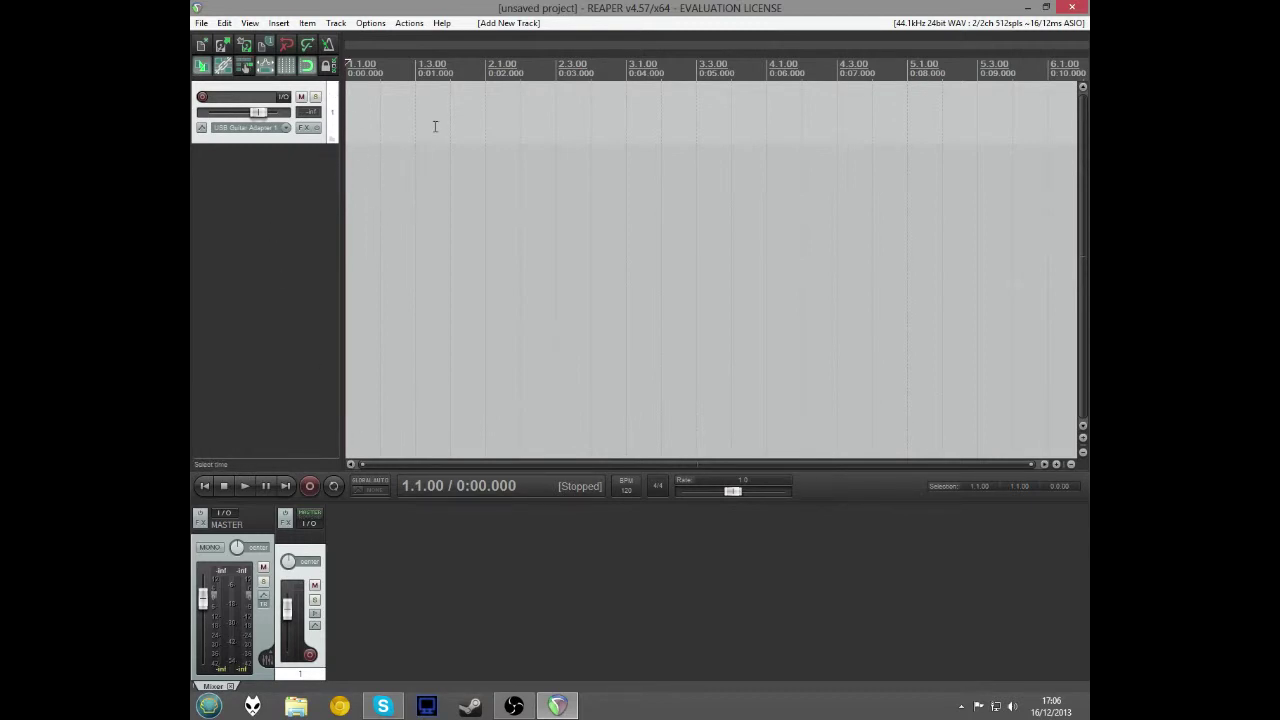
# - Open Preferences and confirm ASIO as the audio system with USB Guitar Adapter 1 as first input
pyautogui.click(367, 23)
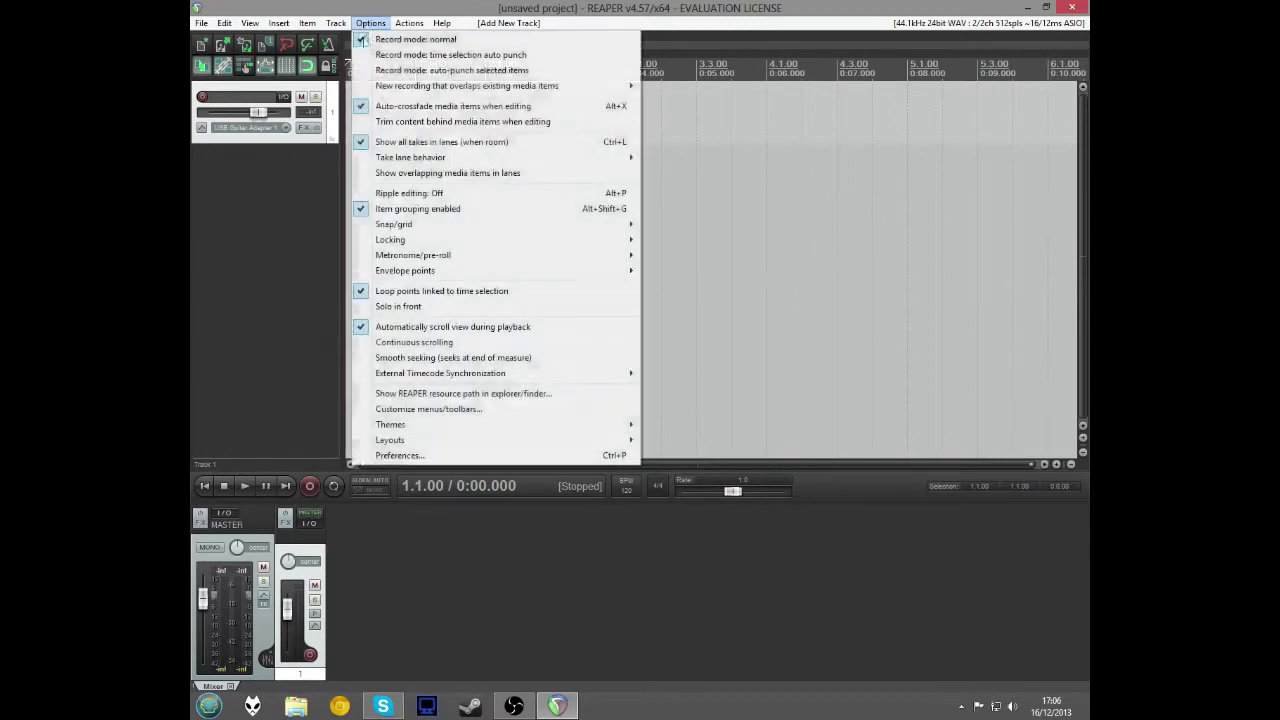
pyautogui.click(414, 456)
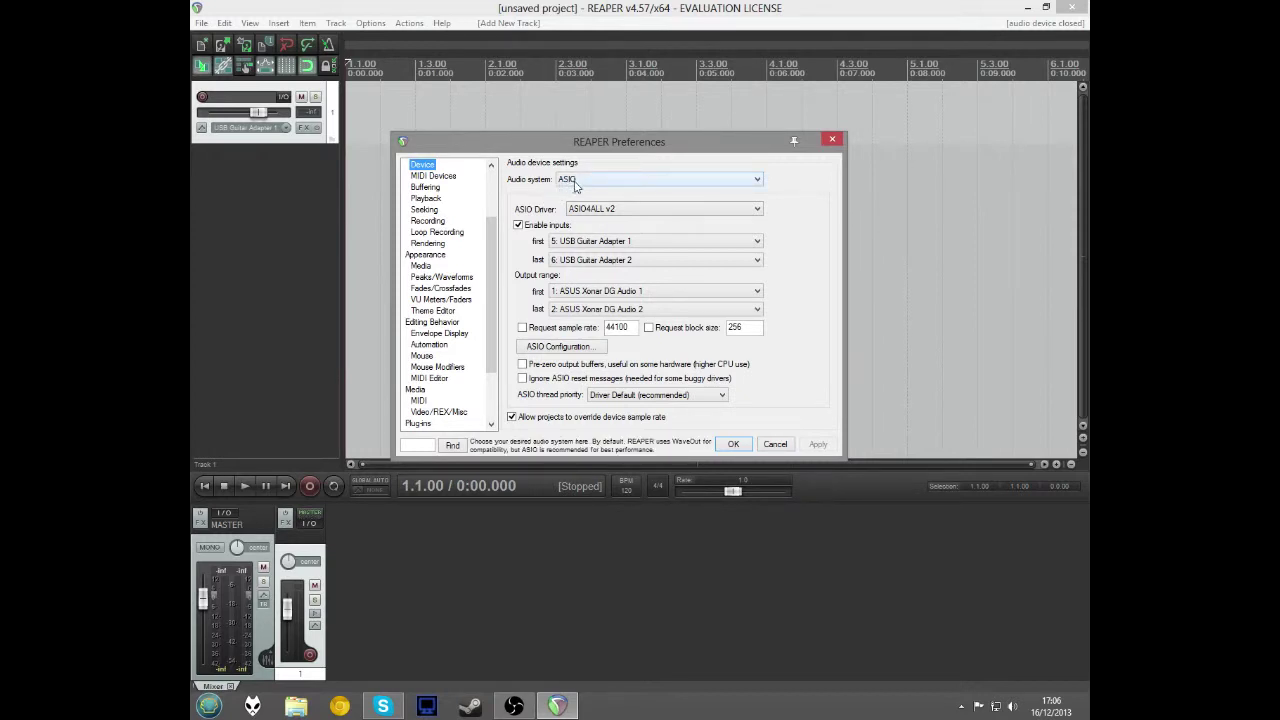
pyautogui.click(586, 182)
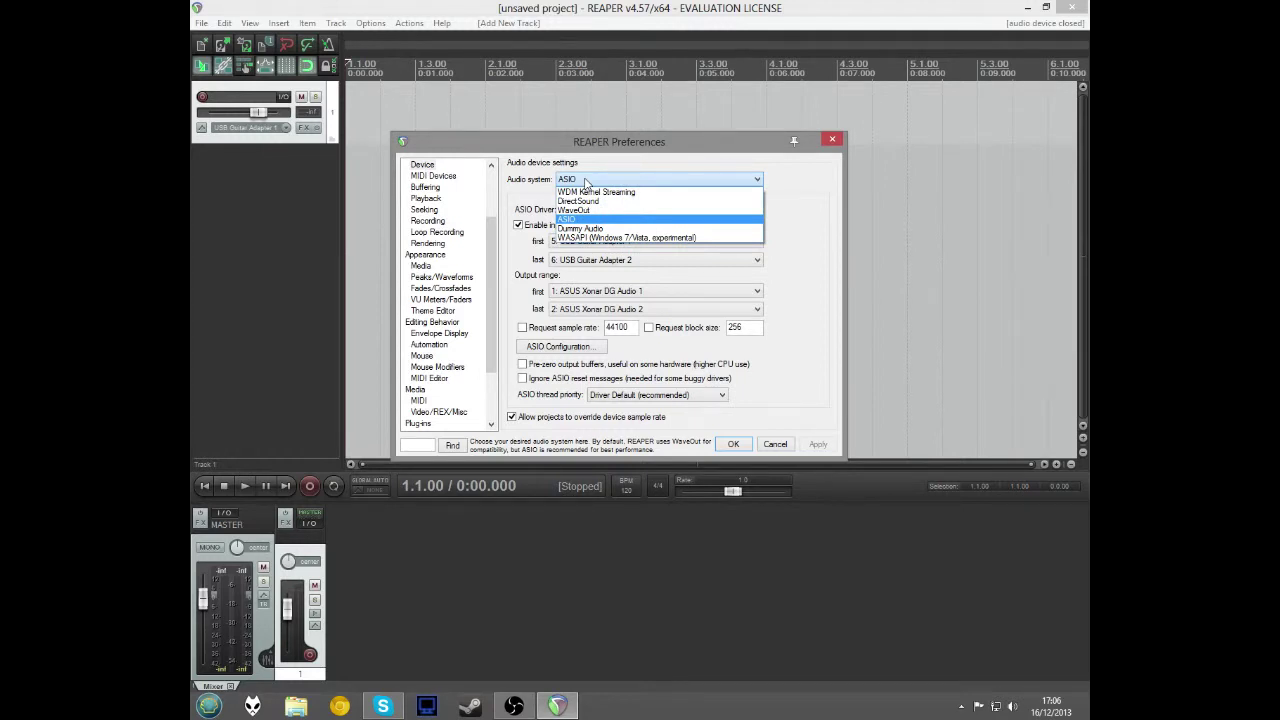
pyautogui.click(586, 182)
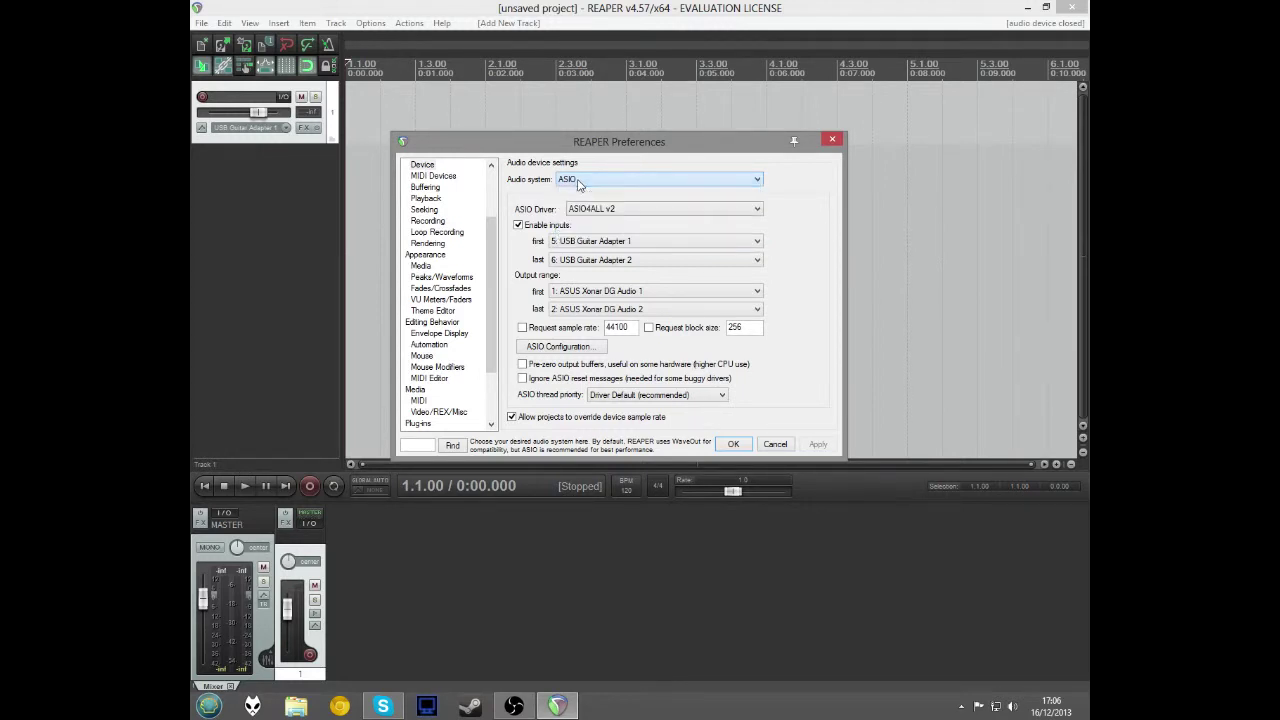
pyautogui.click(575, 241)
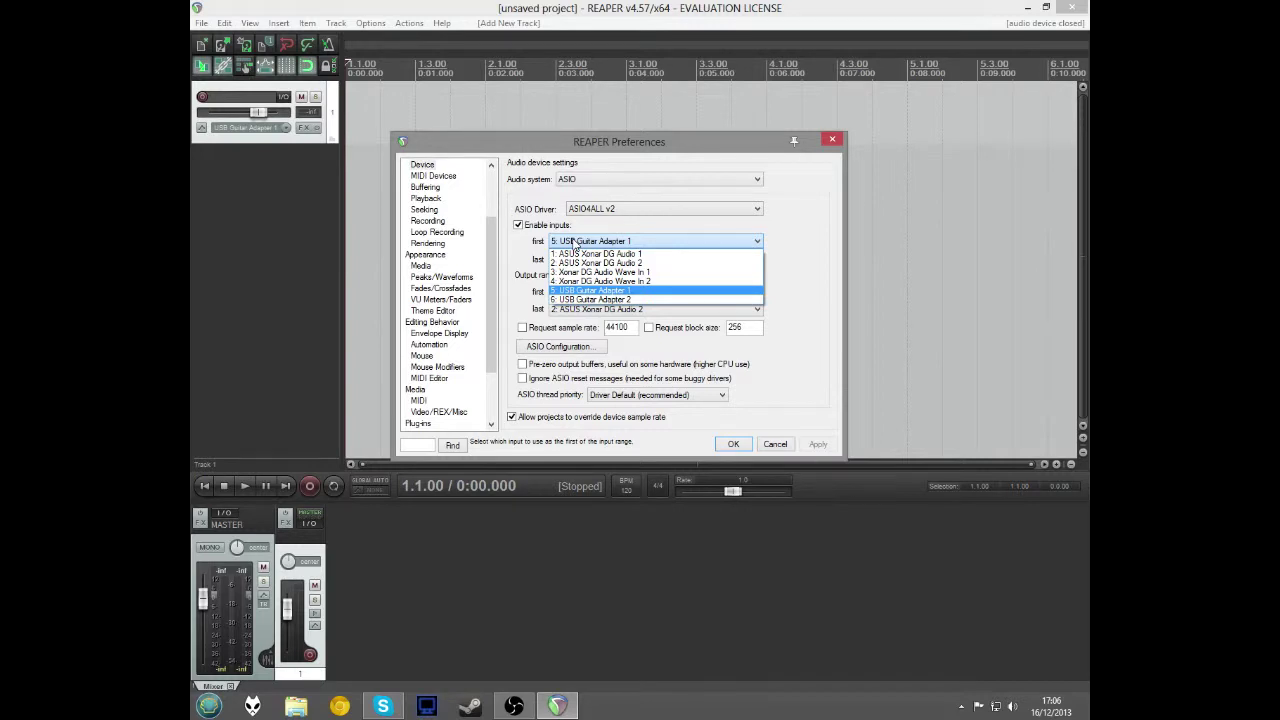
pyautogui.click(575, 244)
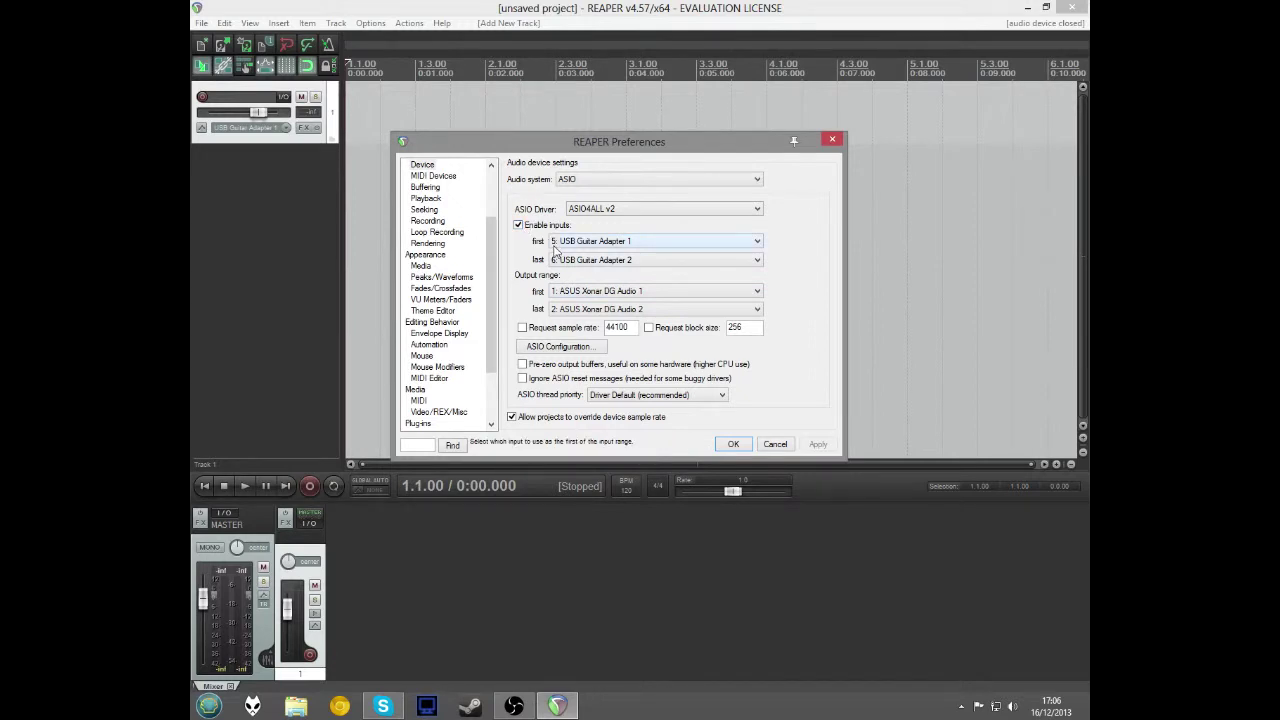
# - Try DirectSound as the audio system and look over its input devices
pyautogui.click(604, 180)
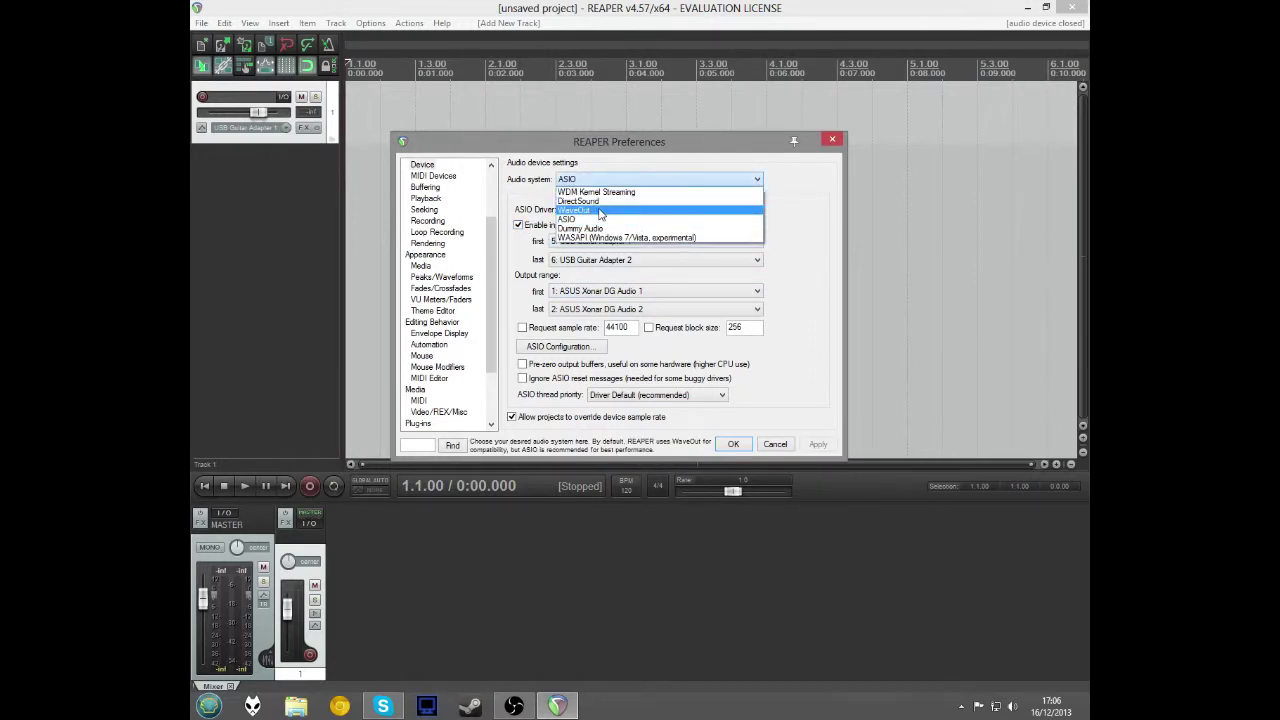
pyautogui.click(590, 201)
pyautogui.click(600, 180)
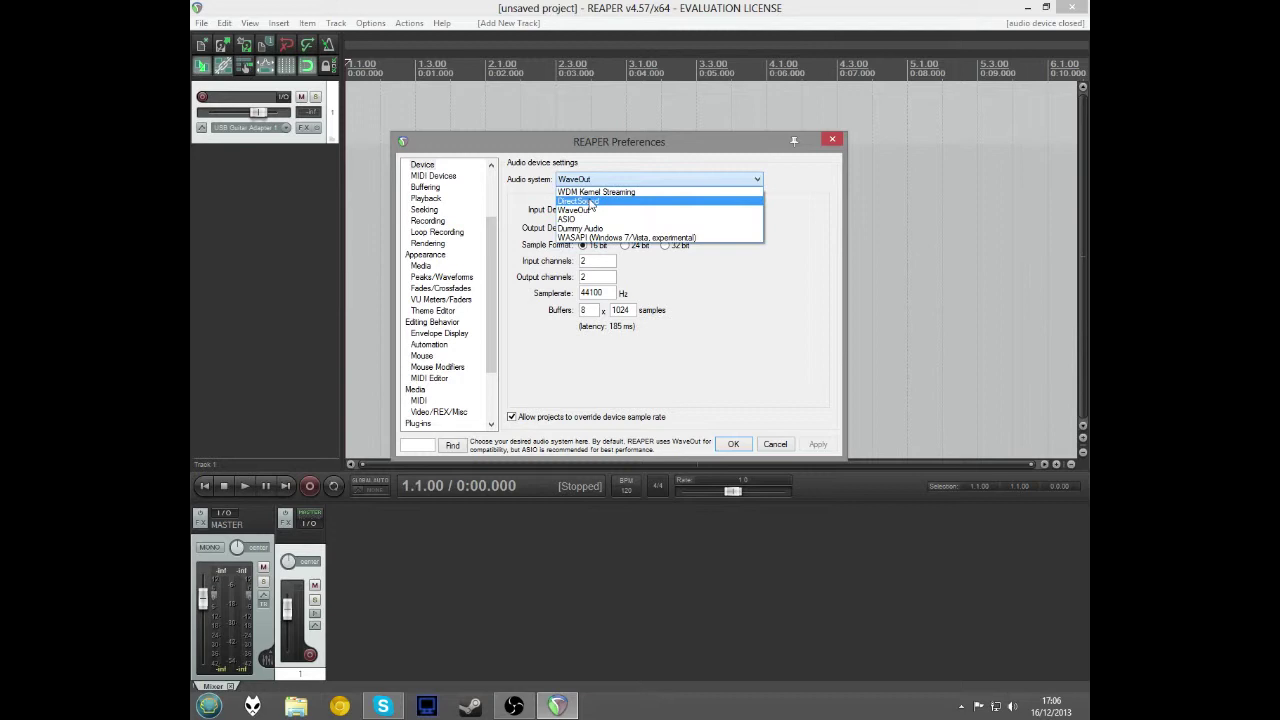
pyautogui.click(588, 201)
pyautogui.click(590, 209)
pyautogui.click(590, 209)
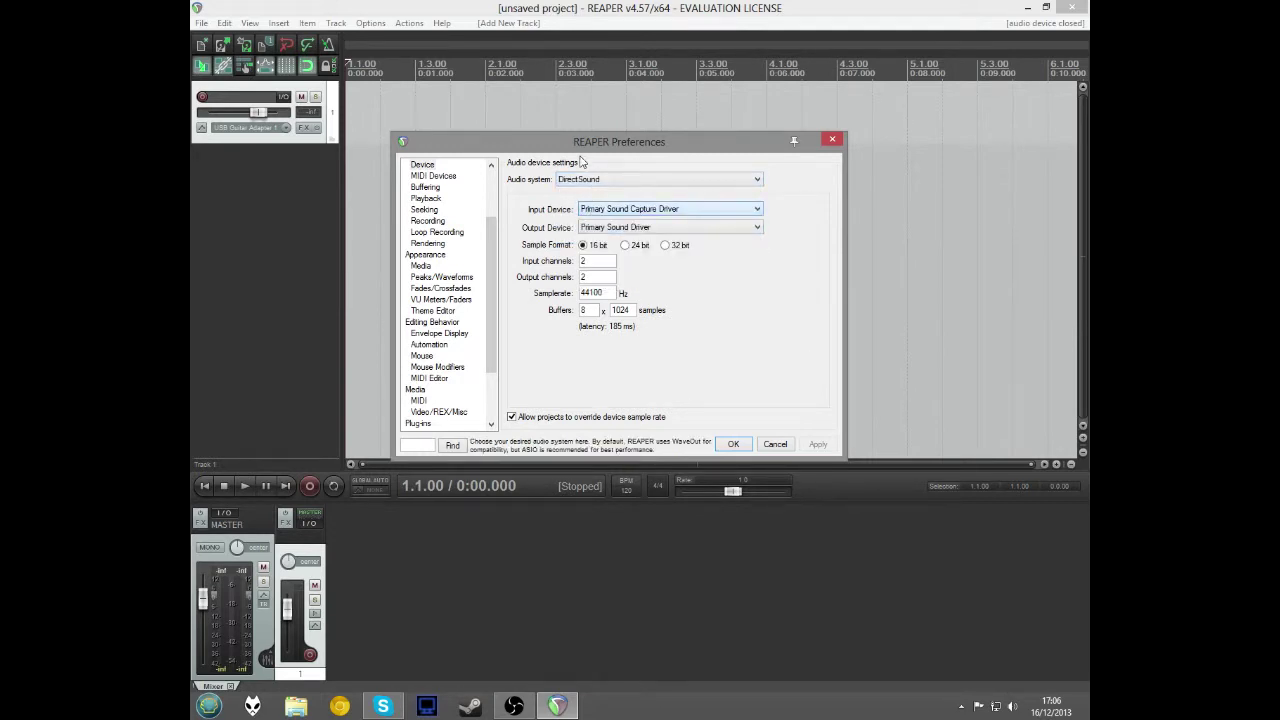
# - Switch to WaveOut with the Logitech USB microphone as input device and apply the settings
pyautogui.click(565, 181)
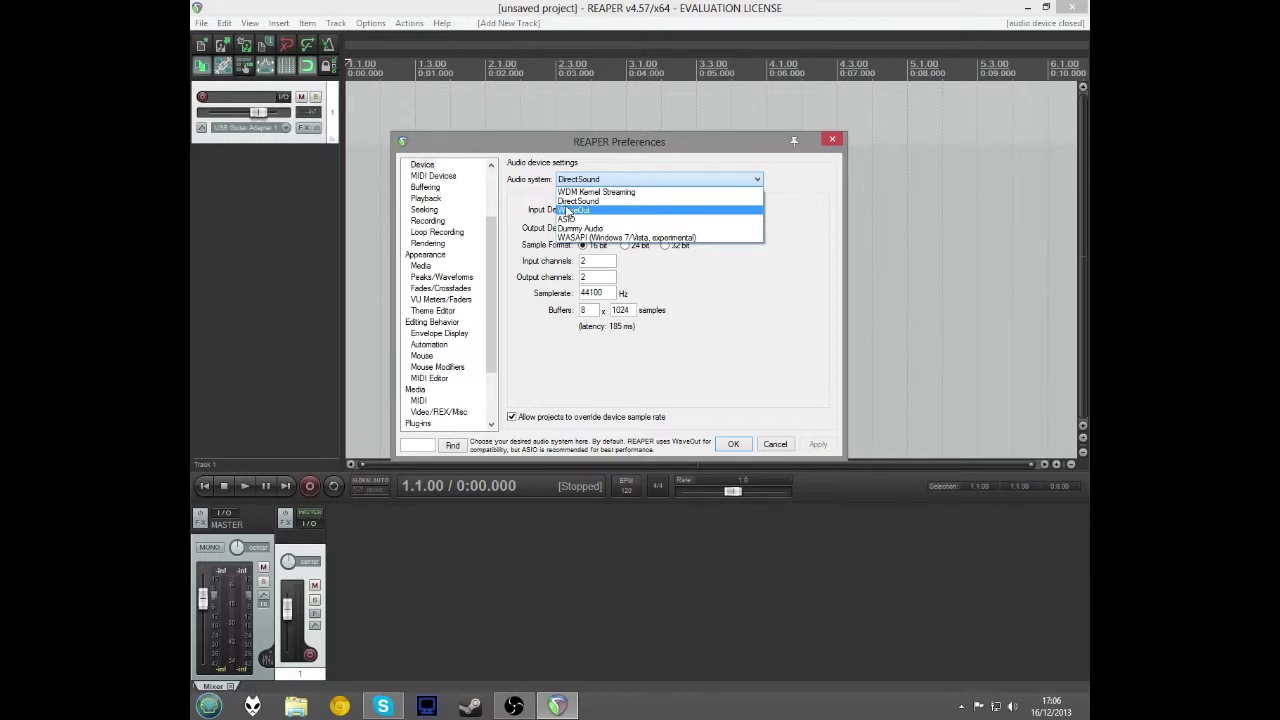
pyautogui.click(566, 211)
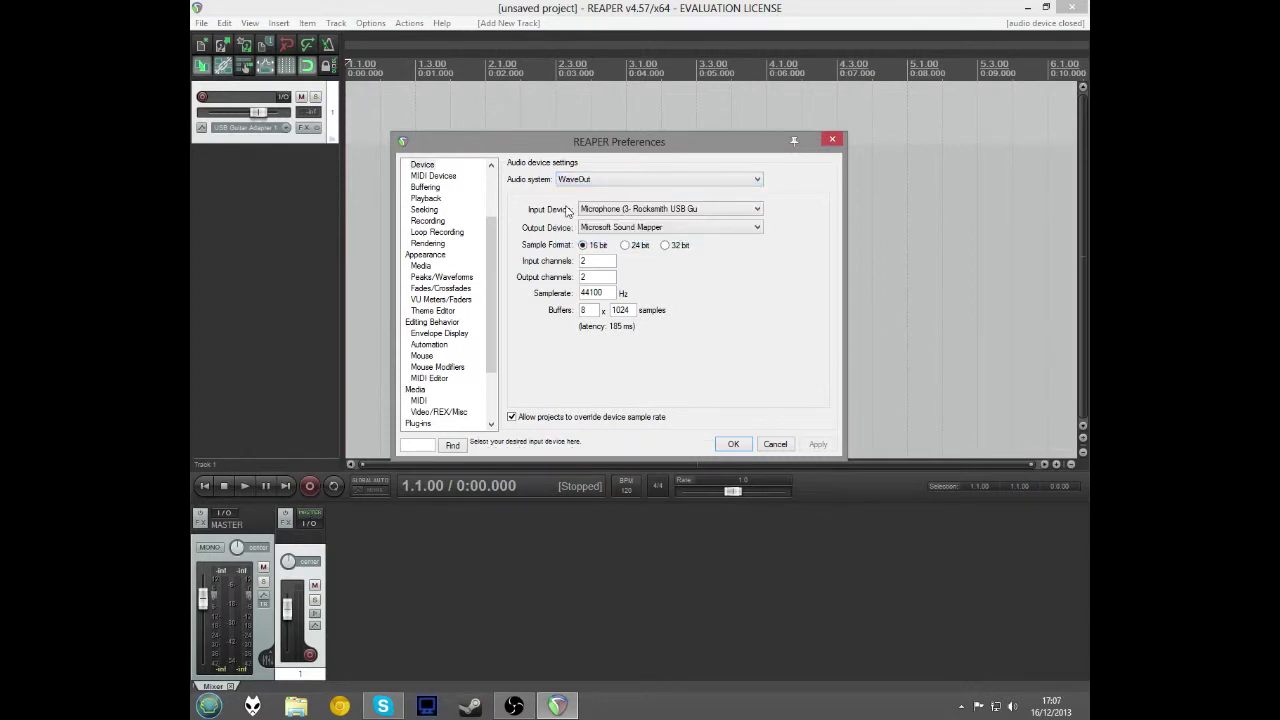
pyautogui.click(700, 212)
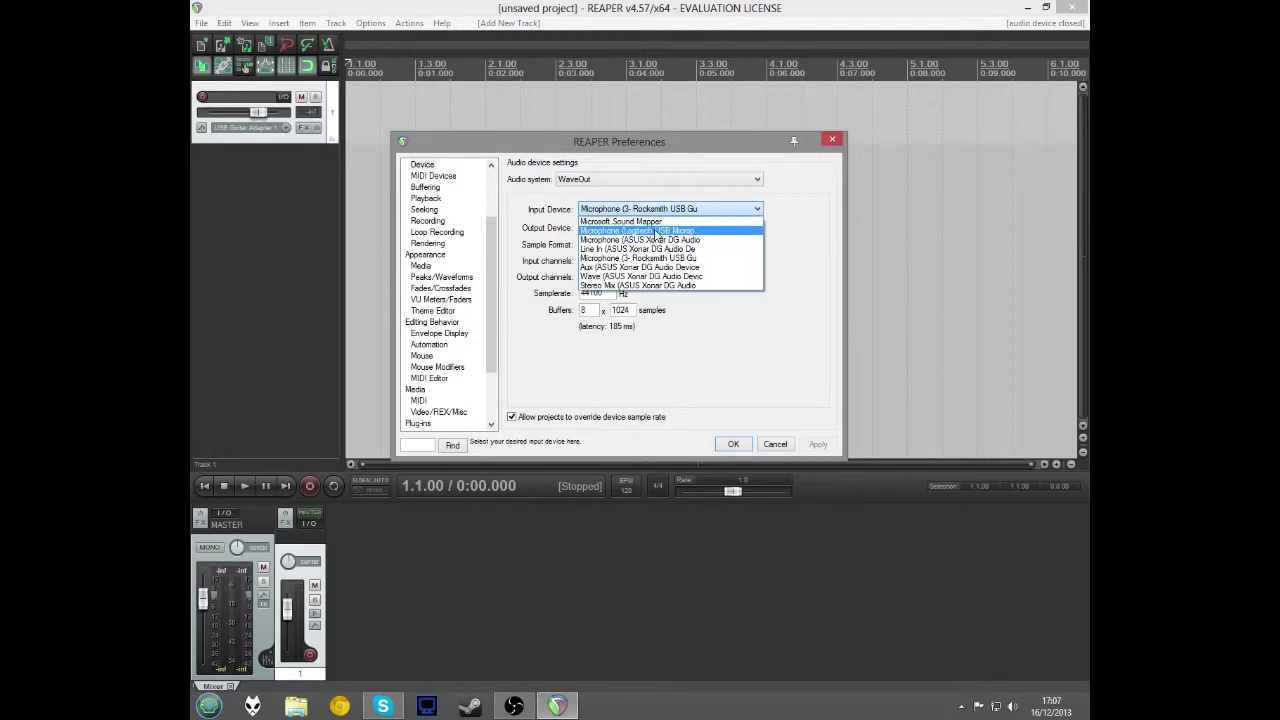
pyautogui.click(655, 231)
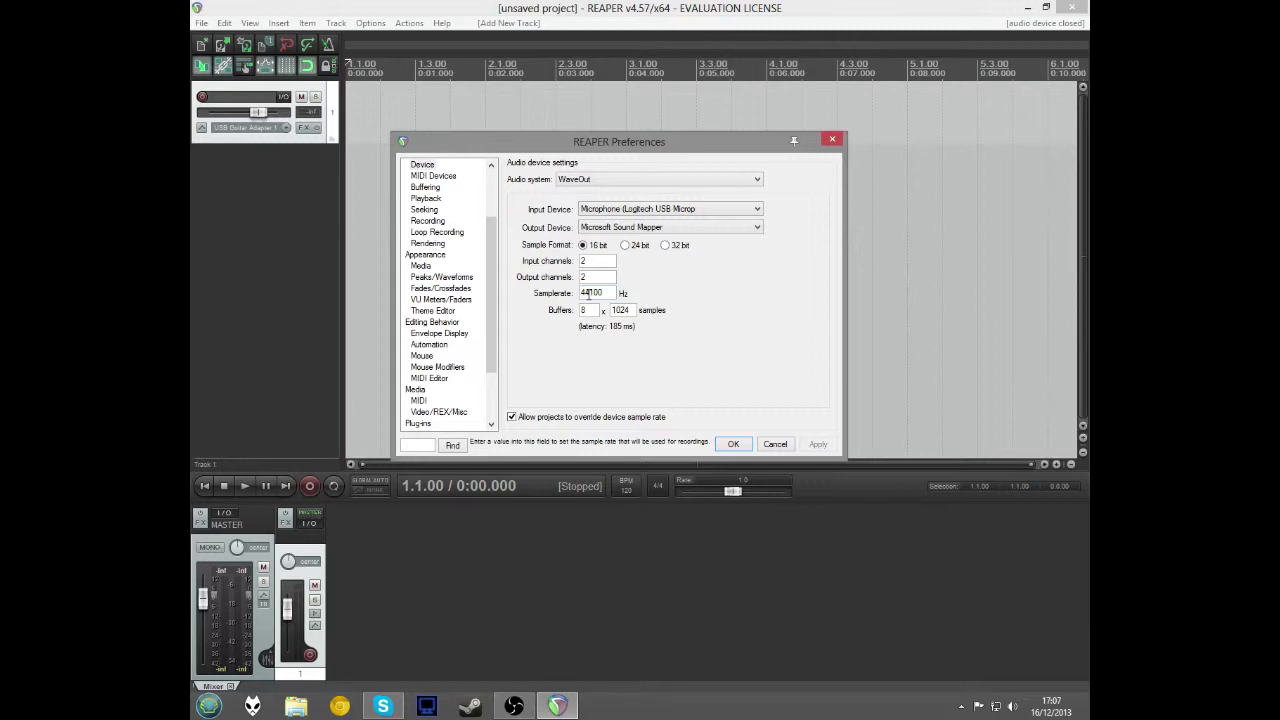
pyautogui.click(733, 444)
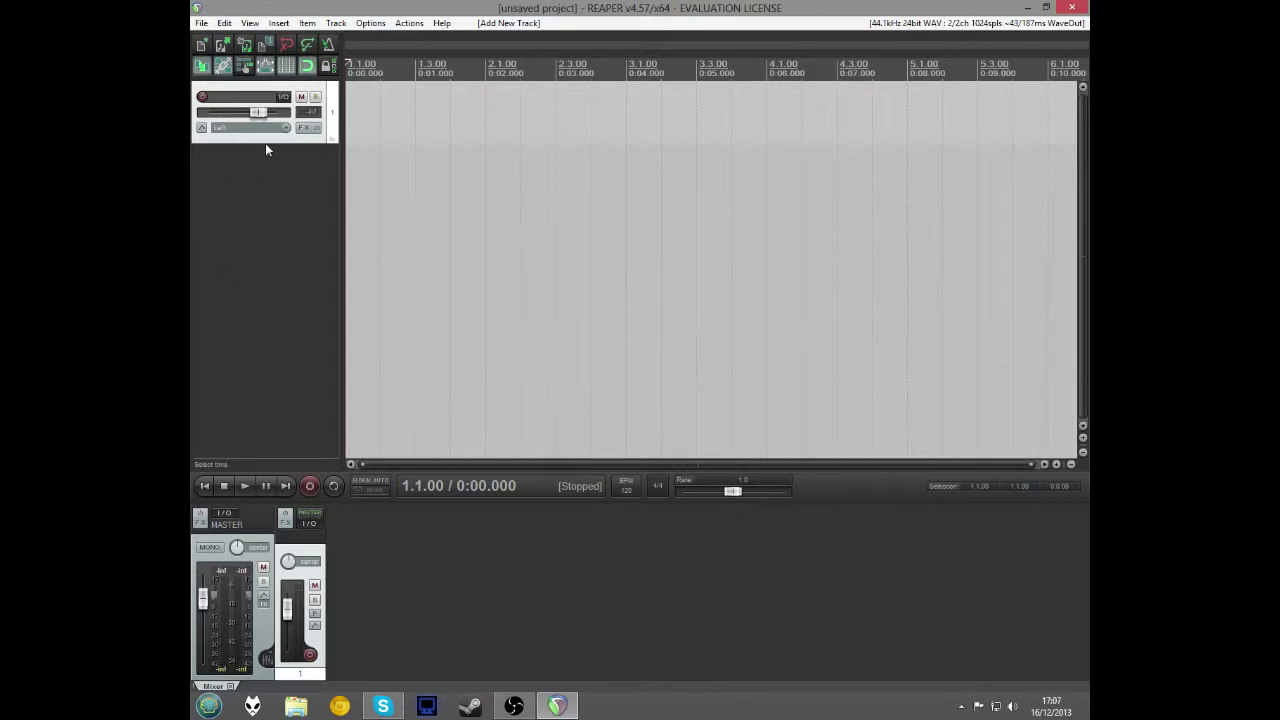
# - Check Track 1's input choices and arm Track 1 for recording
pyautogui.click(286, 127)
pyautogui.moveTo(365, 133)
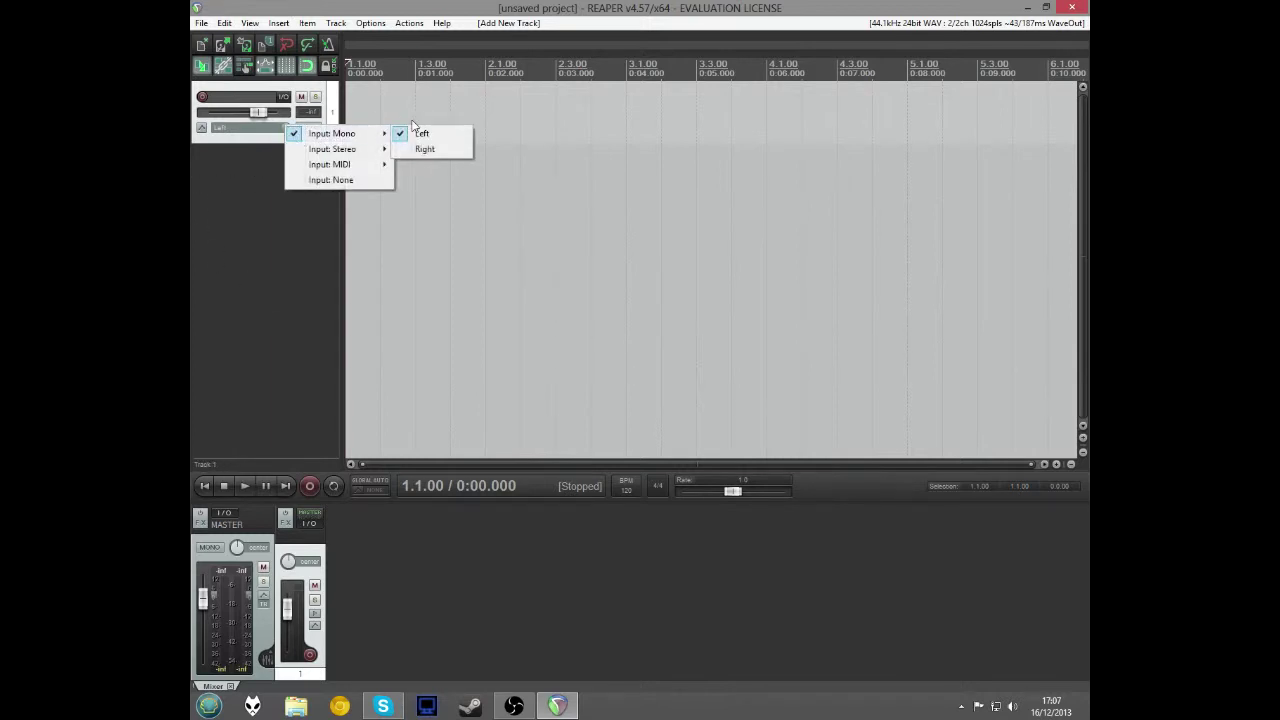
pyautogui.click(224, 258)
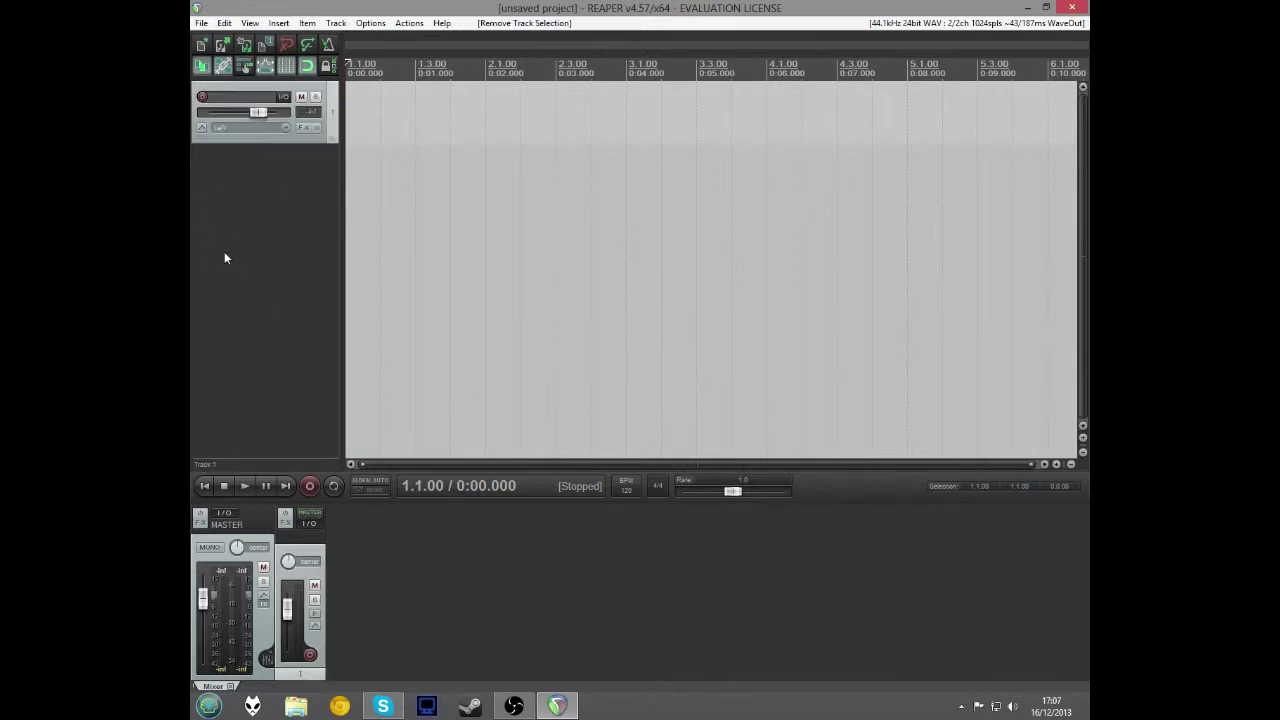
pyautogui.click(201, 97)
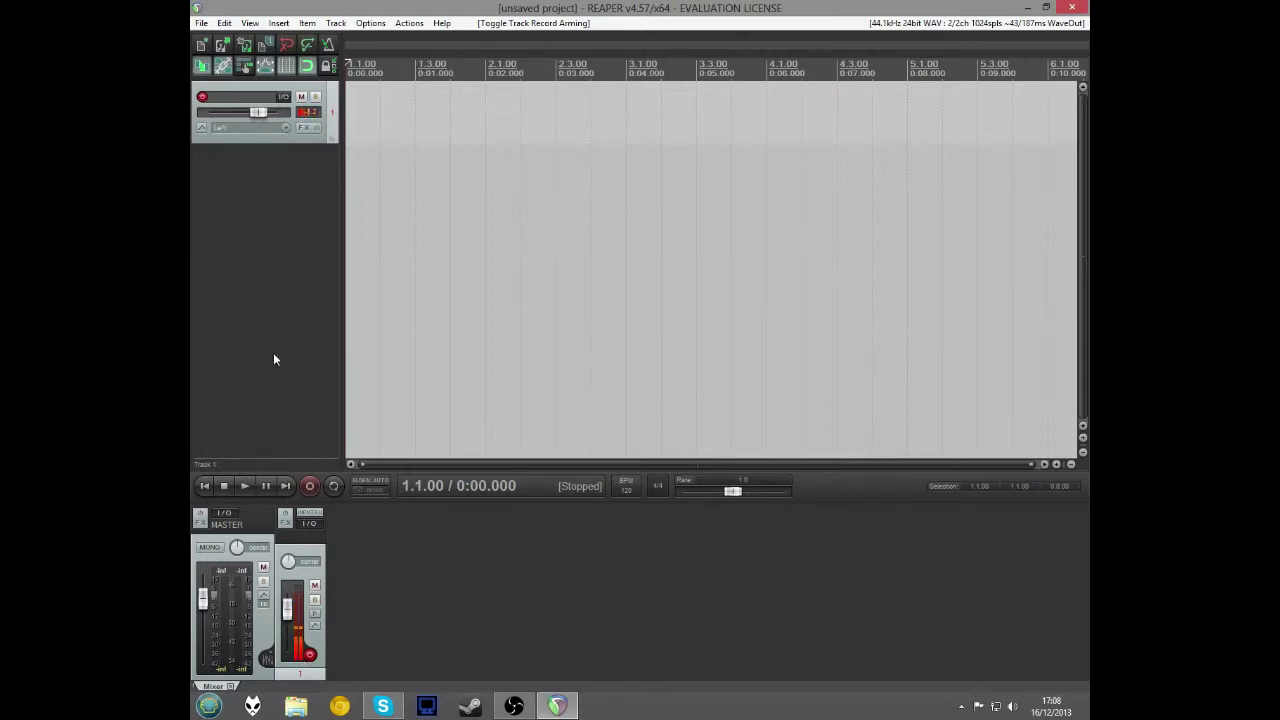
# - Record a short test take on Track 1, play it back, then delete it
pyautogui.click(307, 484)
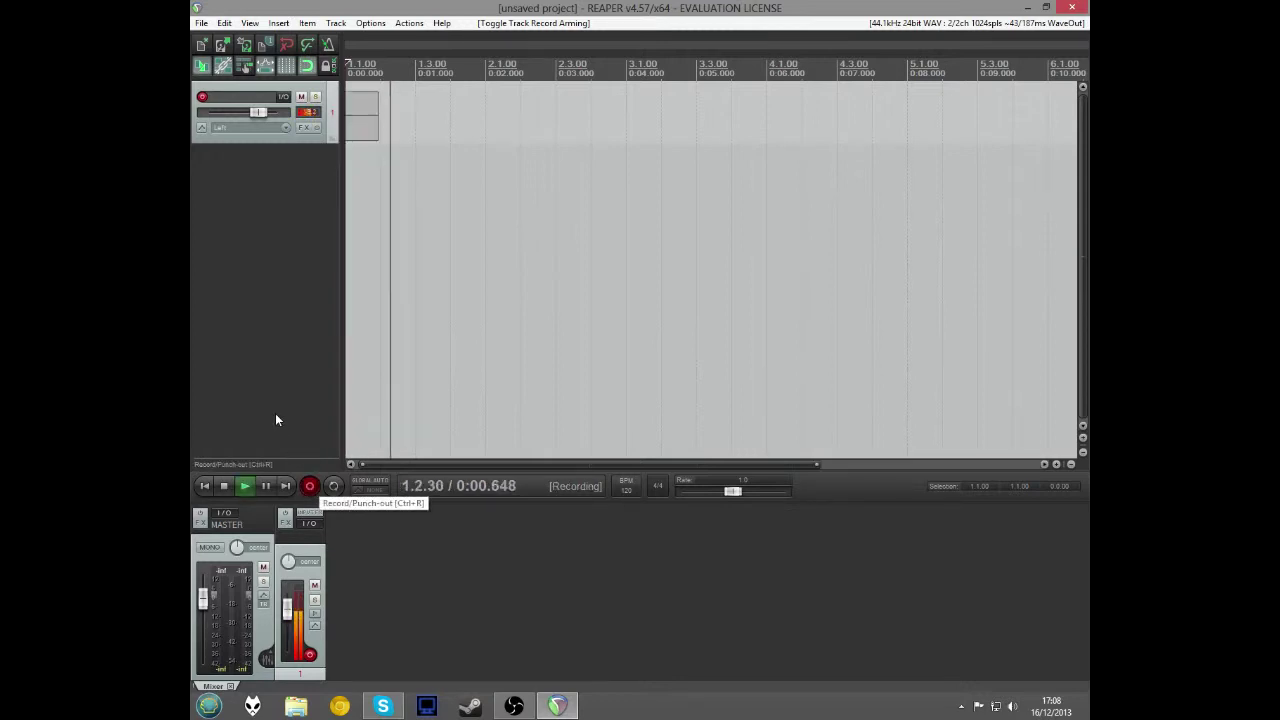
pyautogui.click(223, 486)
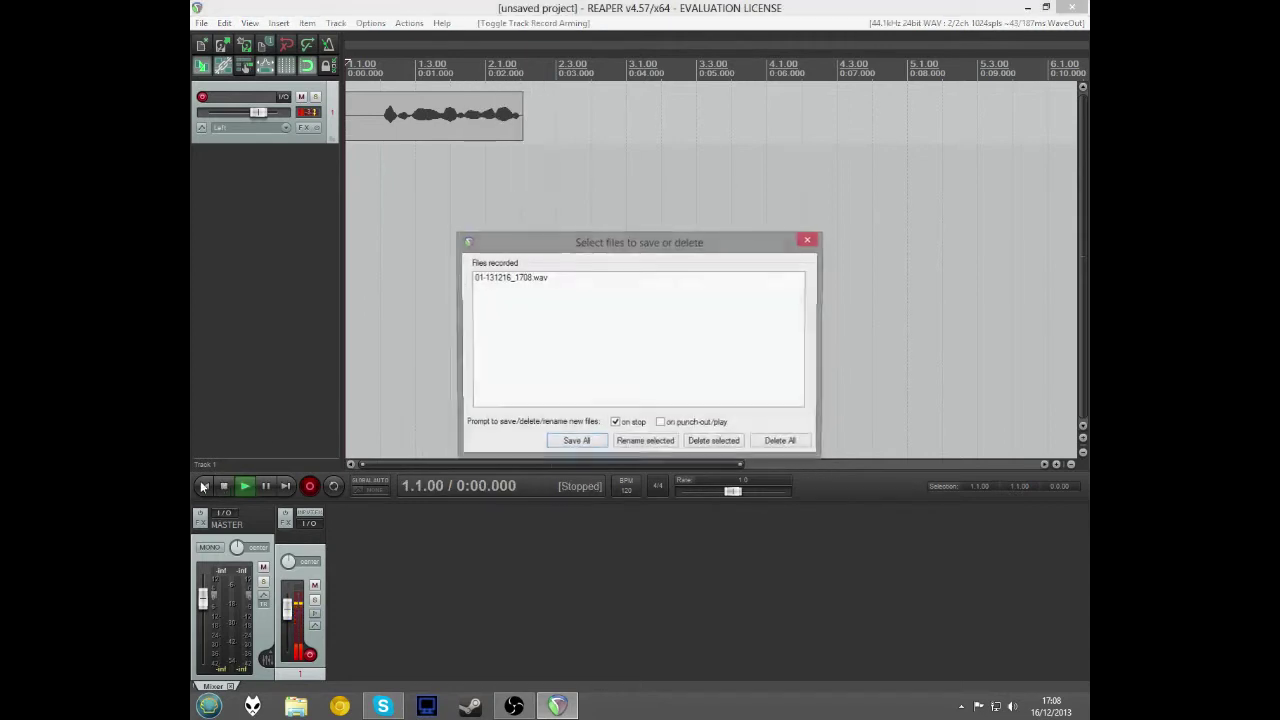
pyautogui.click(561, 443)
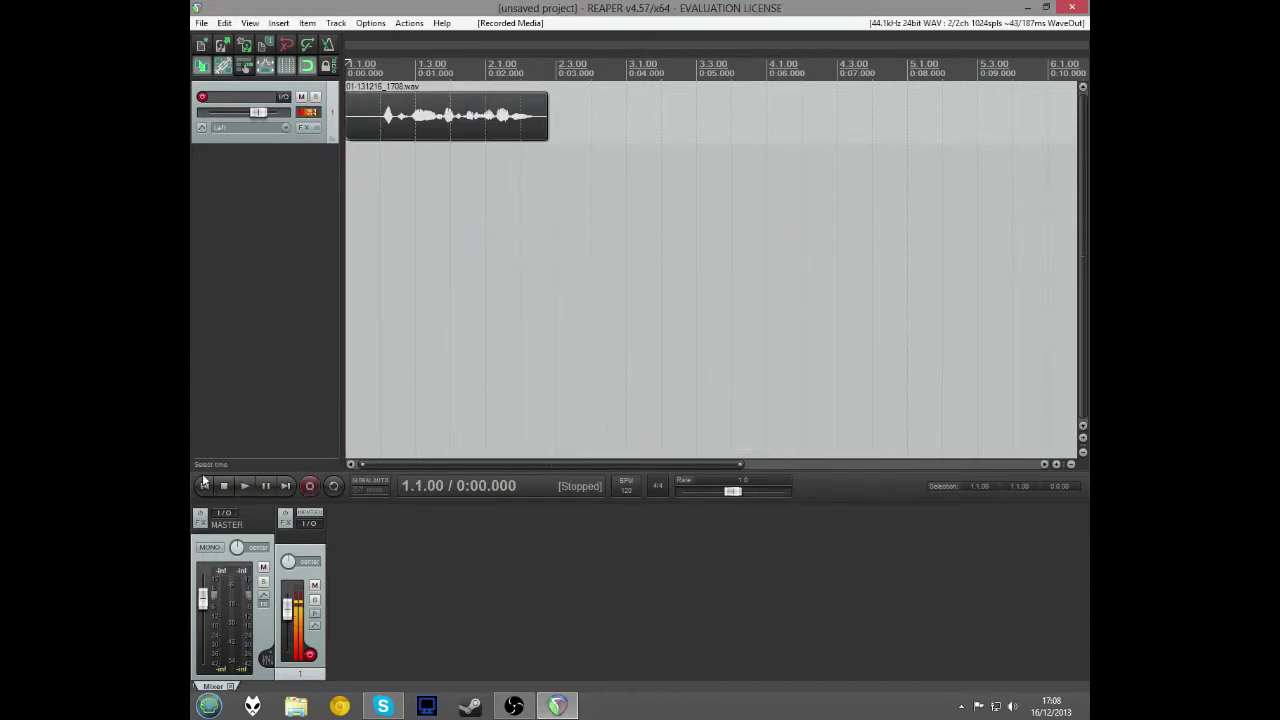
pyautogui.click(245, 486)
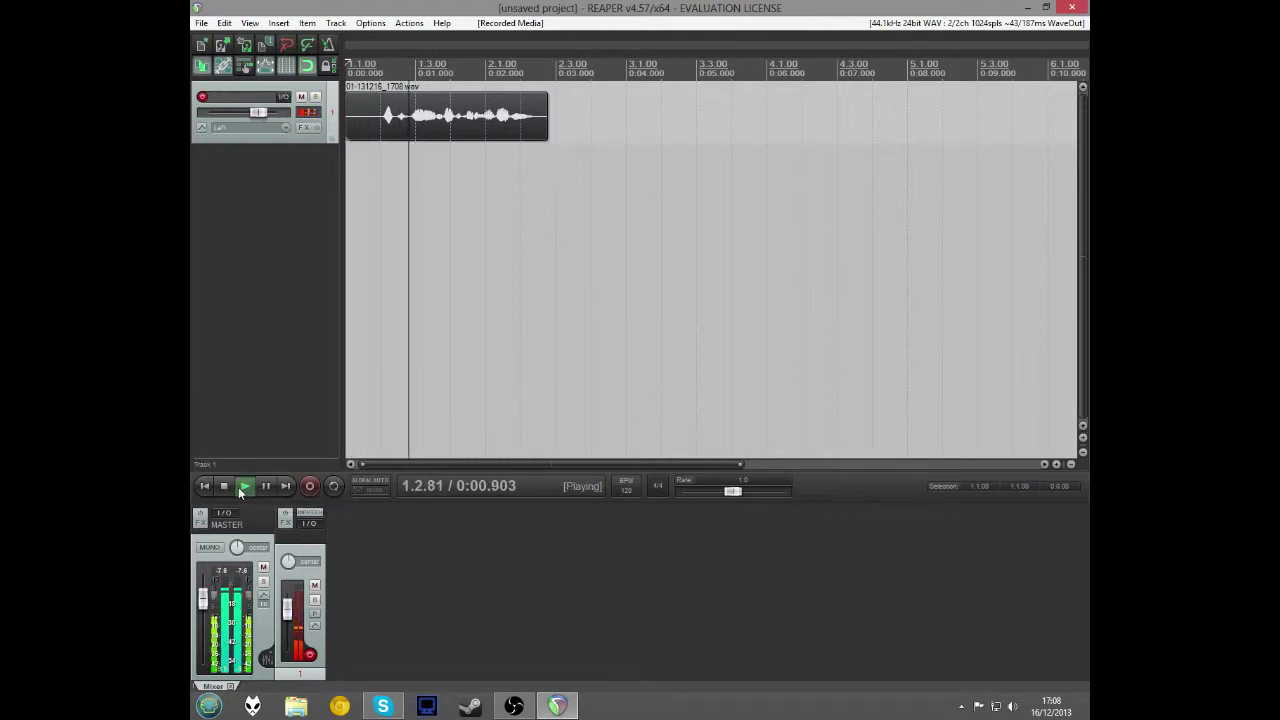
pyautogui.click(224, 486)
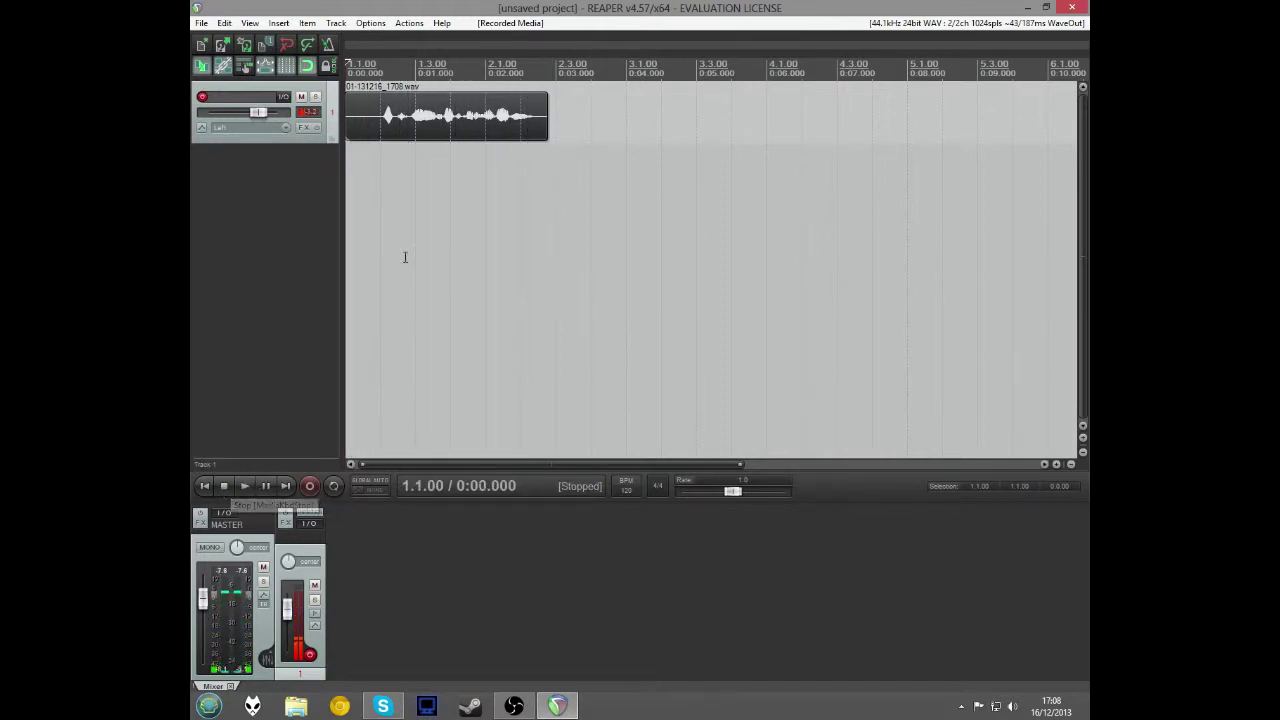
pyautogui.press('Delete')
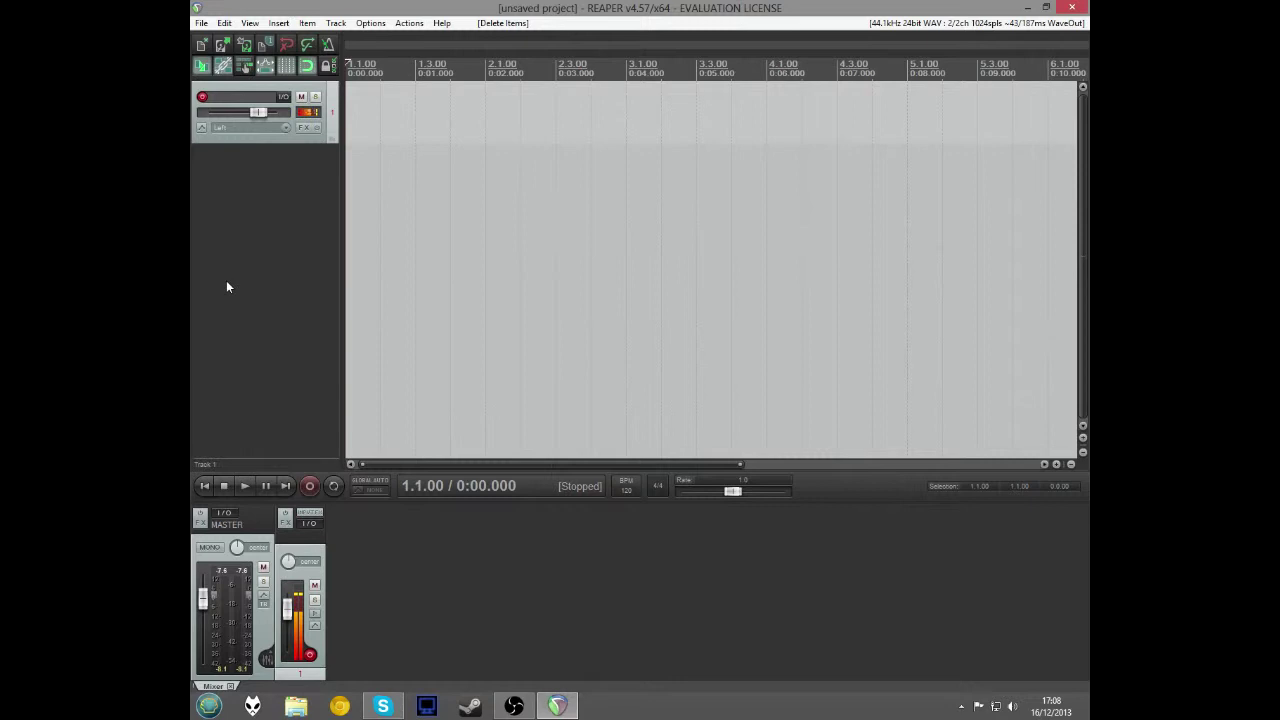
# - Deselect the track and drag the BPM box to lower the tempo from 120 to 100 BPM
pyautogui.click(193, 238)
pyautogui.click(625, 489)
pyautogui.moveTo(625, 489); pyautogui.dragTo(624, 491)
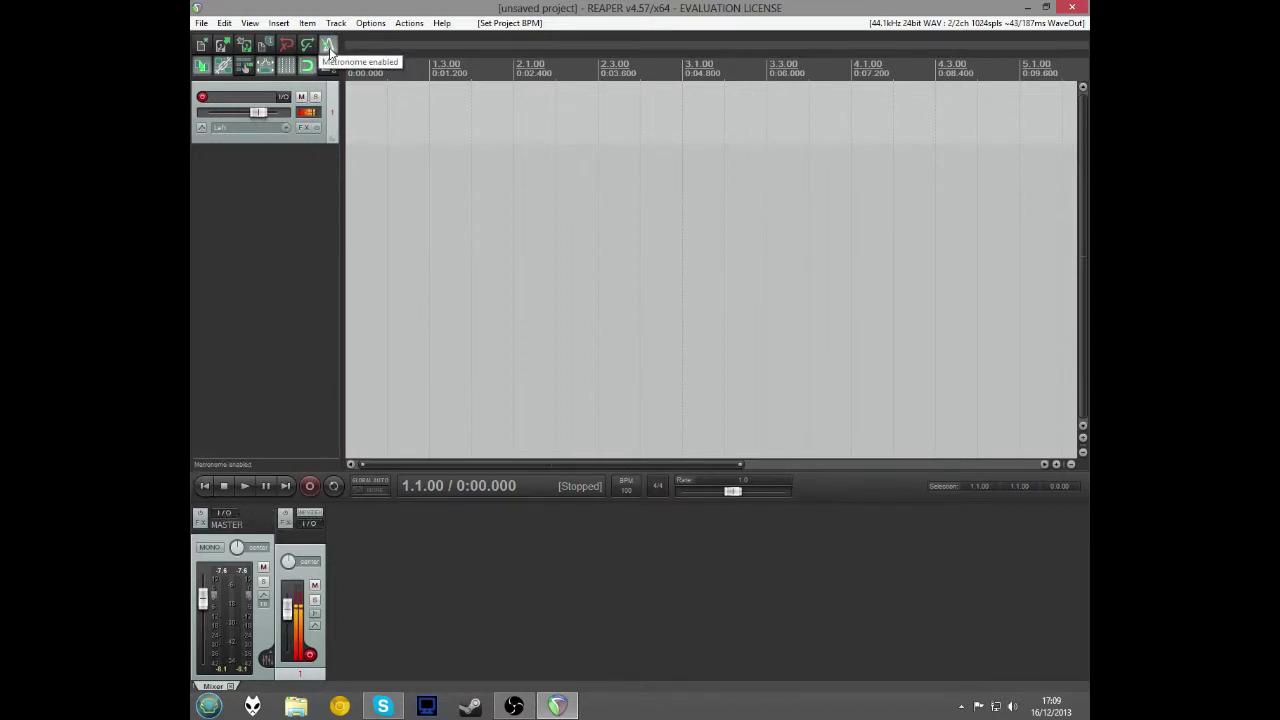
# - Record a roughly 14-second take on Track 1 and save it as 01-131216_1709.wav
pyautogui.click(301, 487)
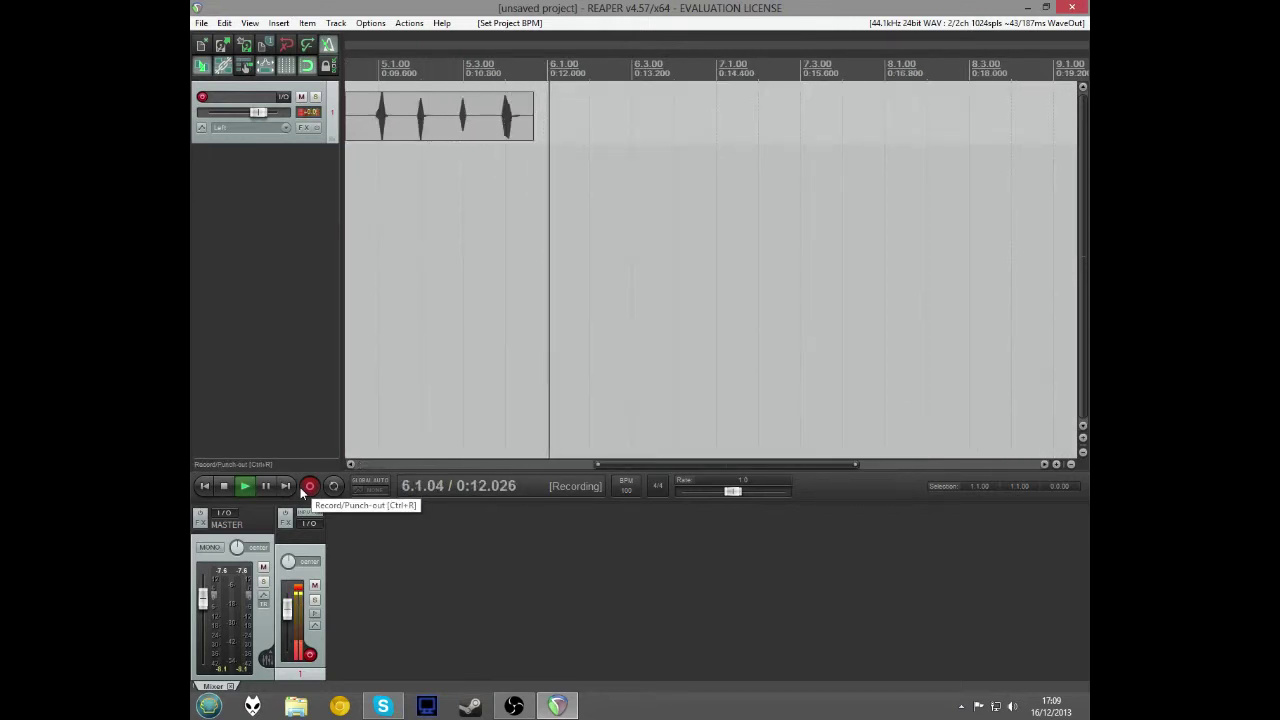
pyautogui.click(225, 489)
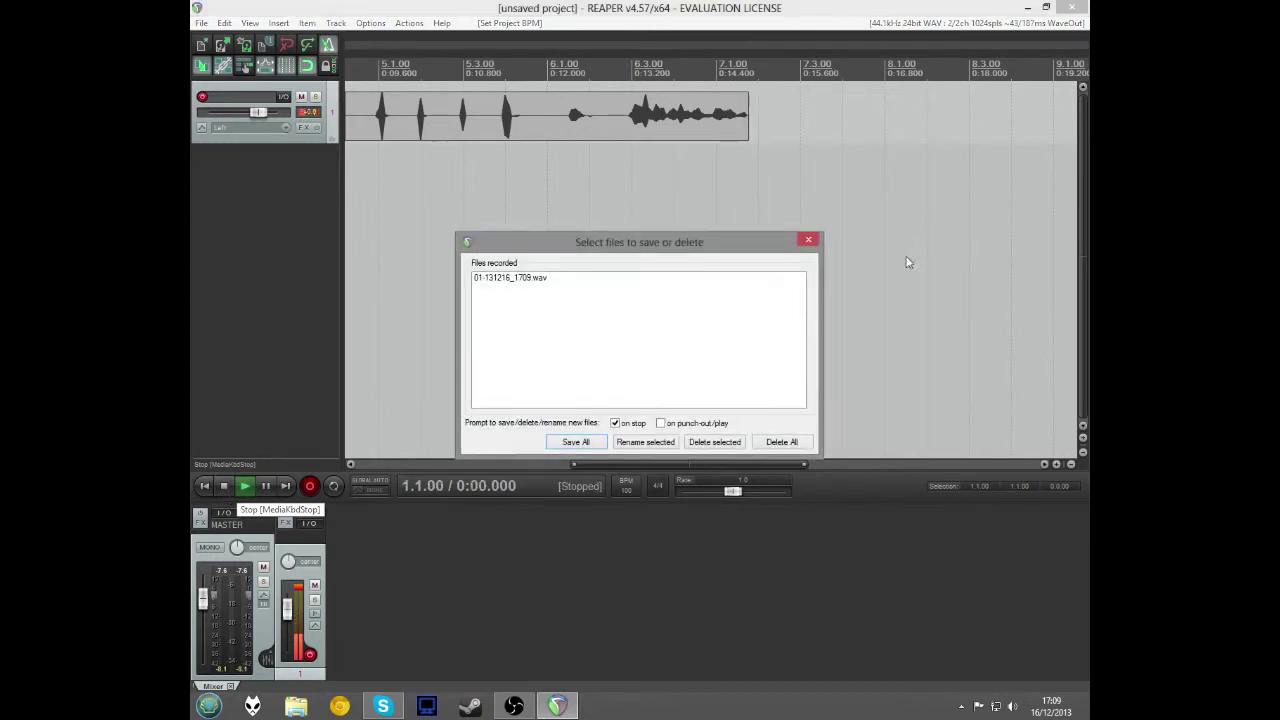
pyautogui.click(575, 442)
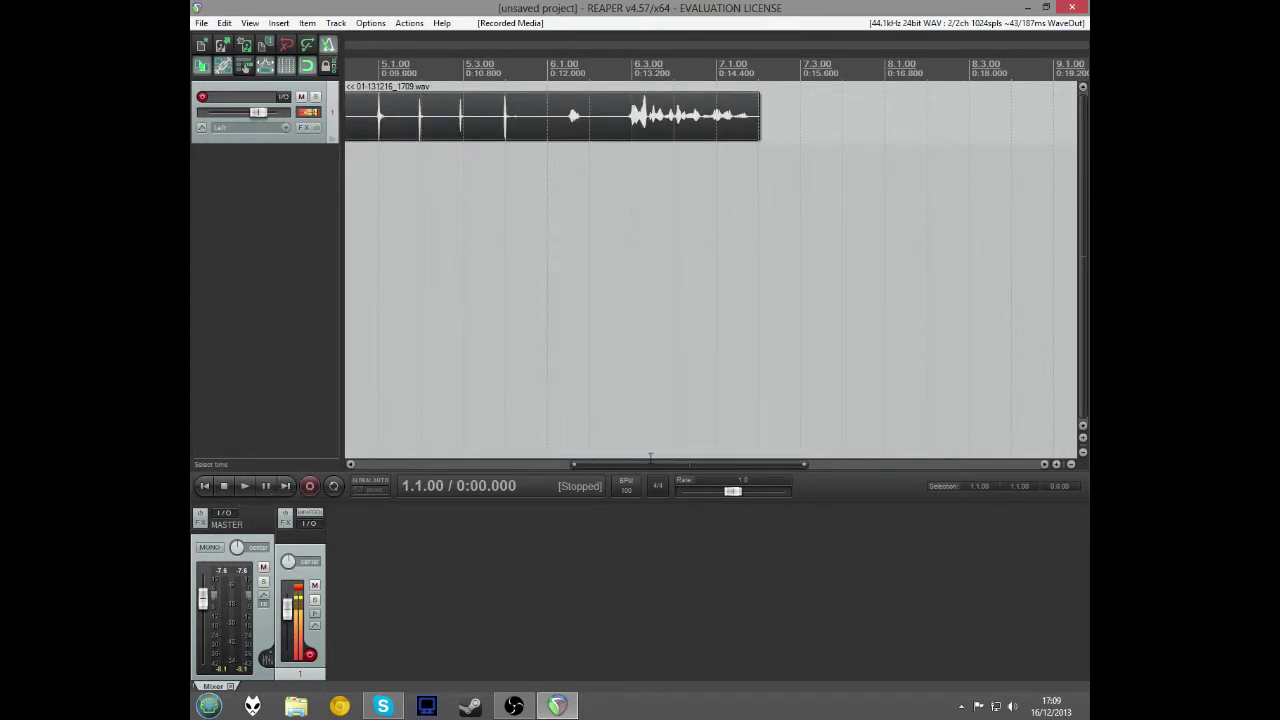
# - Resize the recorded item so it extends past bar 6, positioning the edit cursor around bar 4
pyautogui.moveTo(636, 461); pyautogui.dragTo(597, 461)
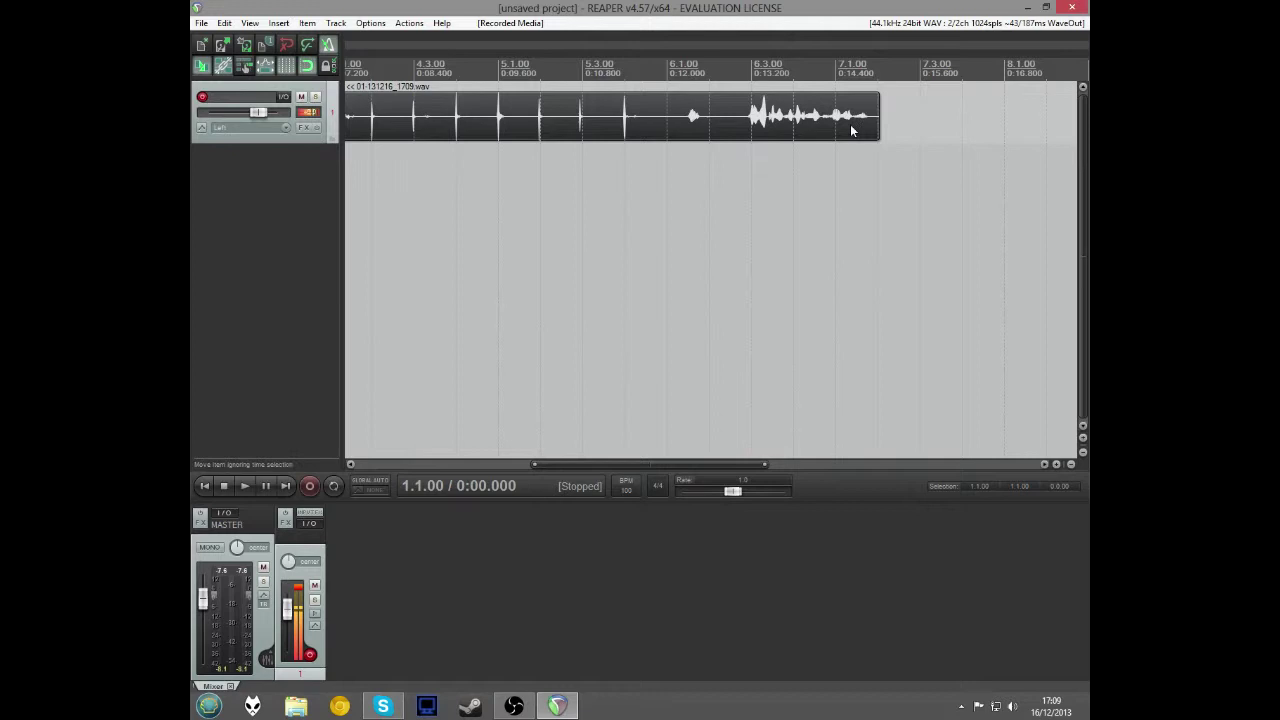
pyautogui.moveTo(873, 117); pyautogui.dragTo(667, 118)
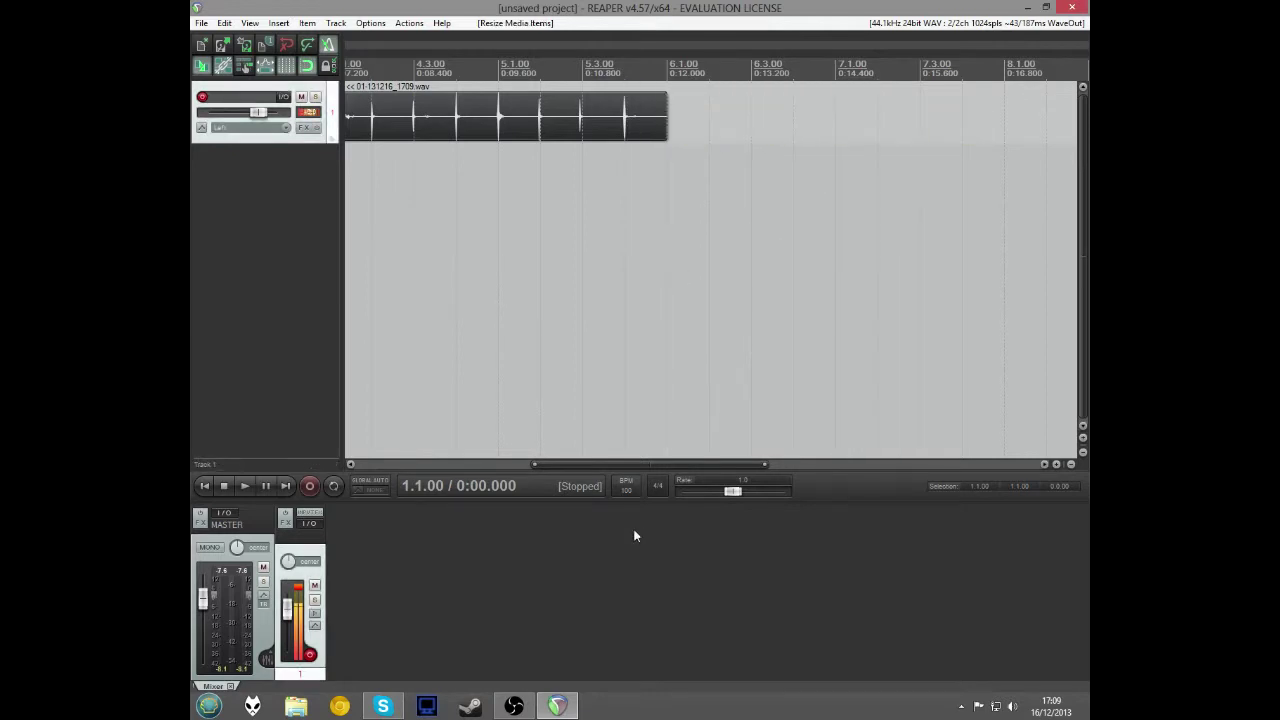
pyautogui.moveTo(658, 463); pyautogui.dragTo(559, 463)
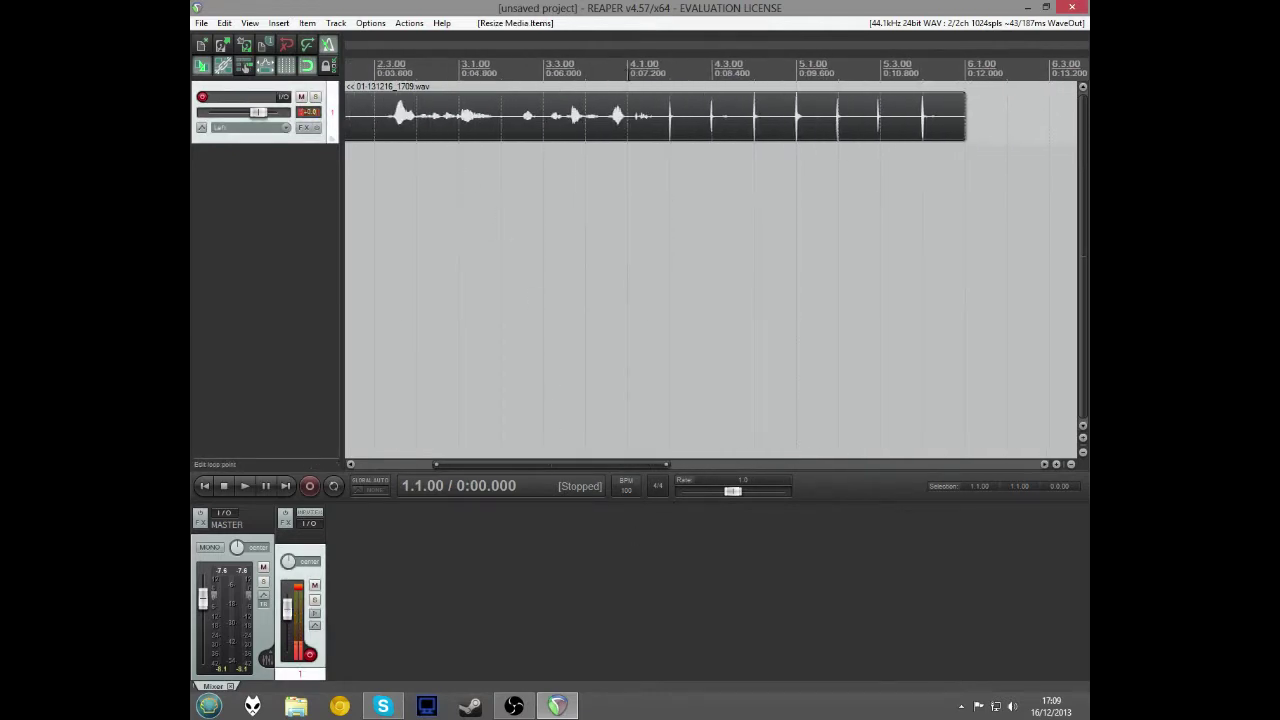
pyautogui.click(628, 72)
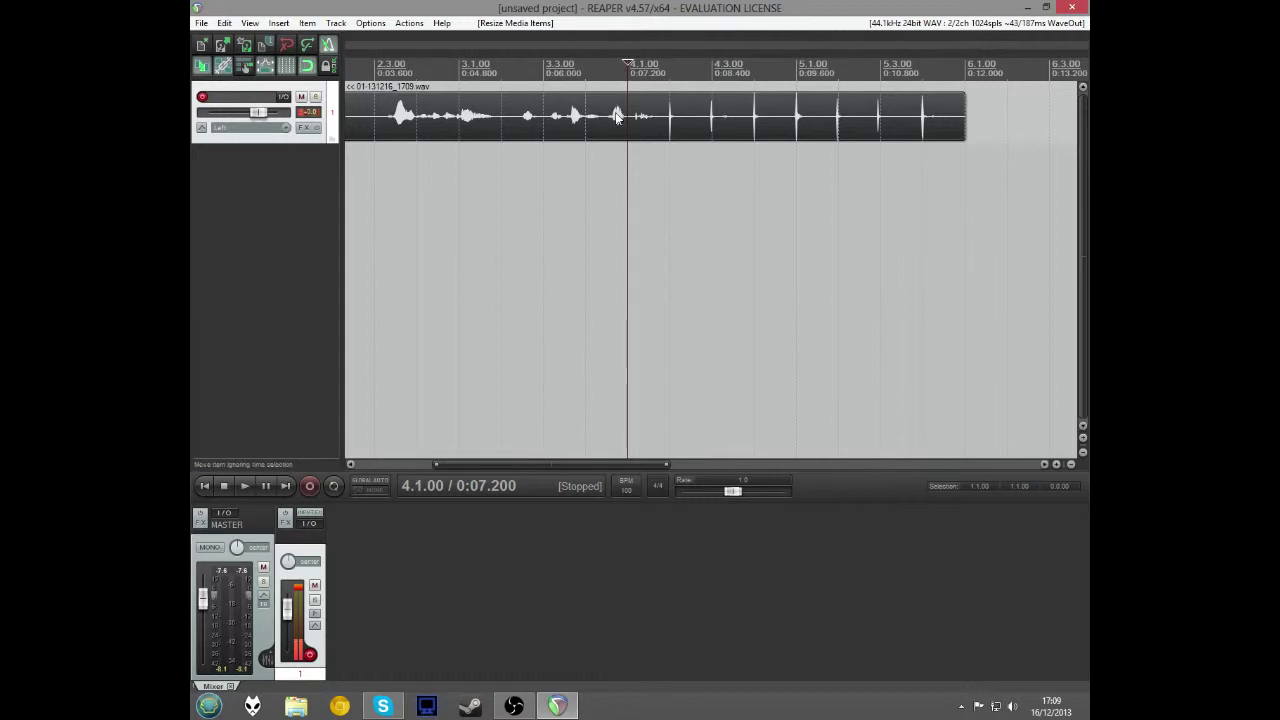
pyautogui.click(712, 72)
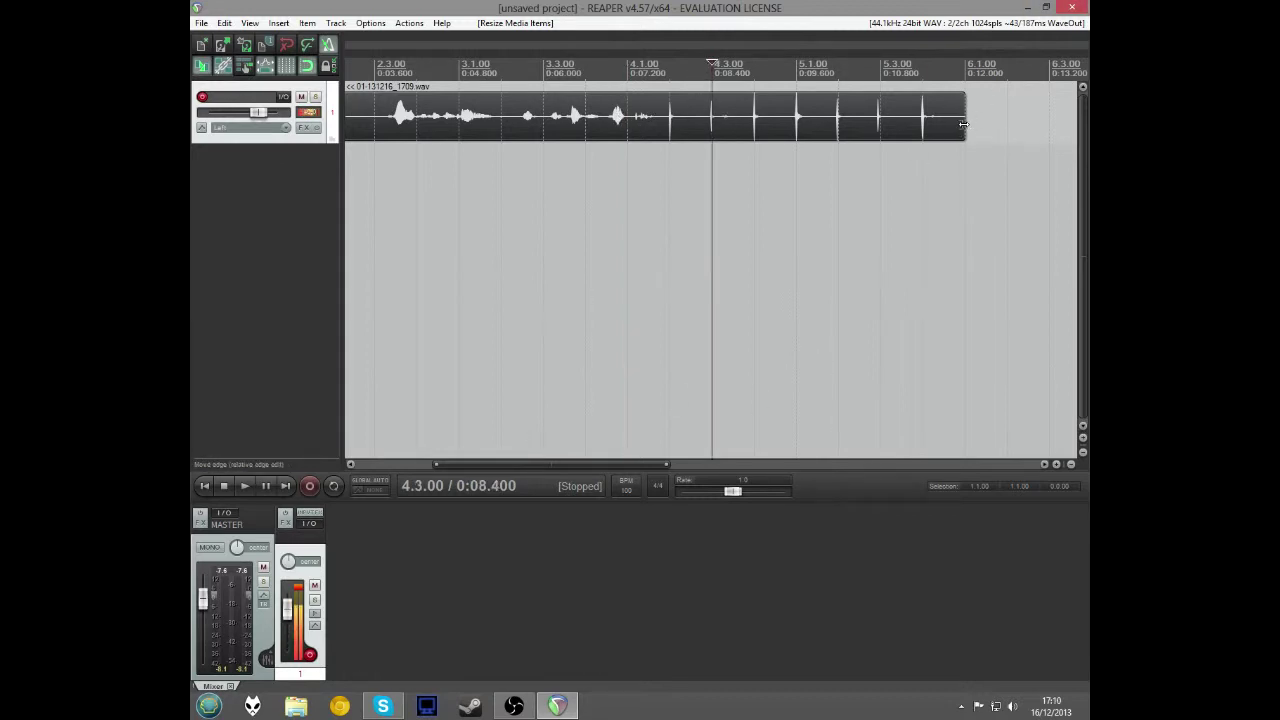
pyautogui.moveTo(963, 124)
pyautogui.mouseDown()
pyautogui.moveTo(1048, 128)
pyautogui.moveTo(965, 128)
pyautogui.mouseUp()
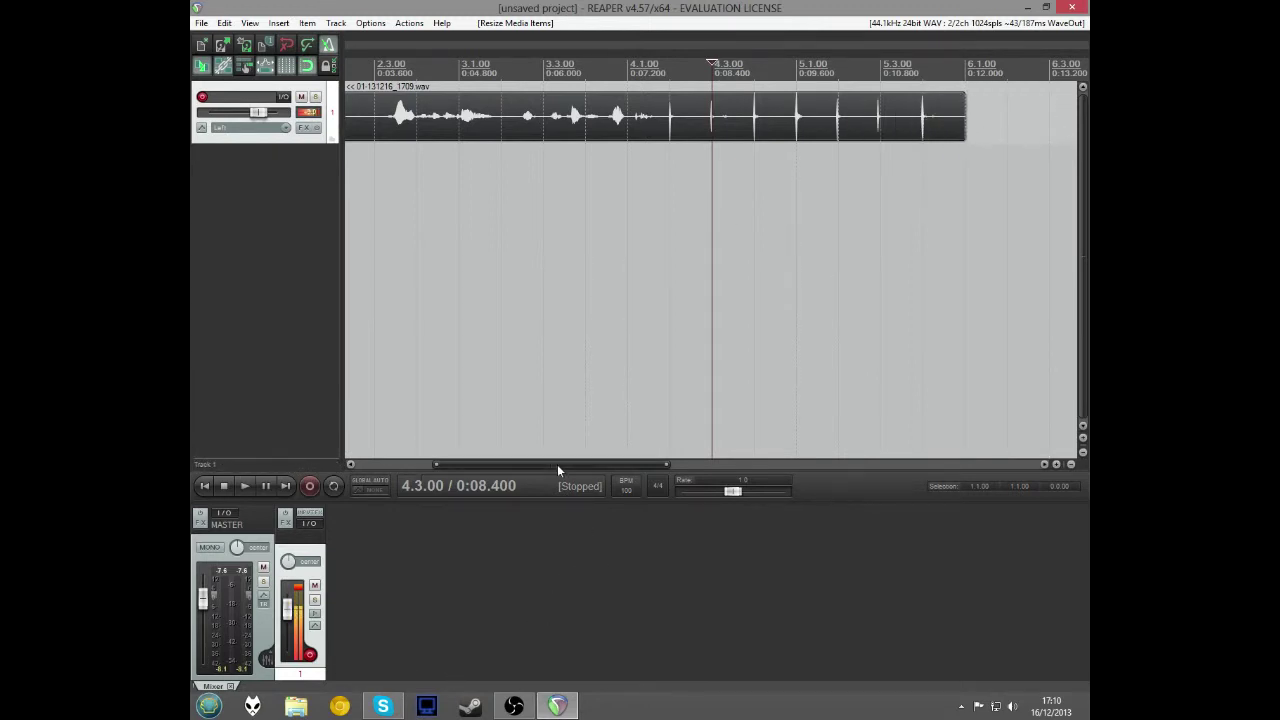
pyautogui.moveTo(557, 464); pyautogui.dragTo(527, 456)
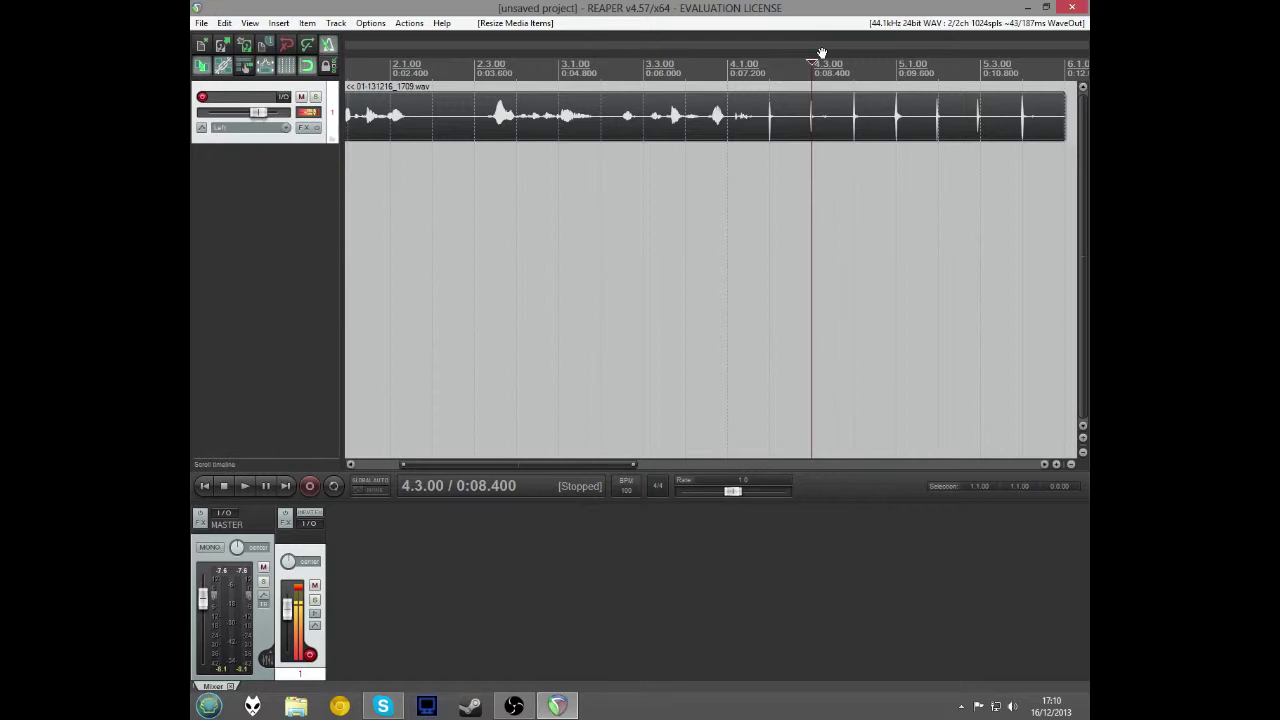
# - Split the item at 4.1.00, delete the part before it, and move the rest to 1.1.00
pyautogui.click(728, 67)
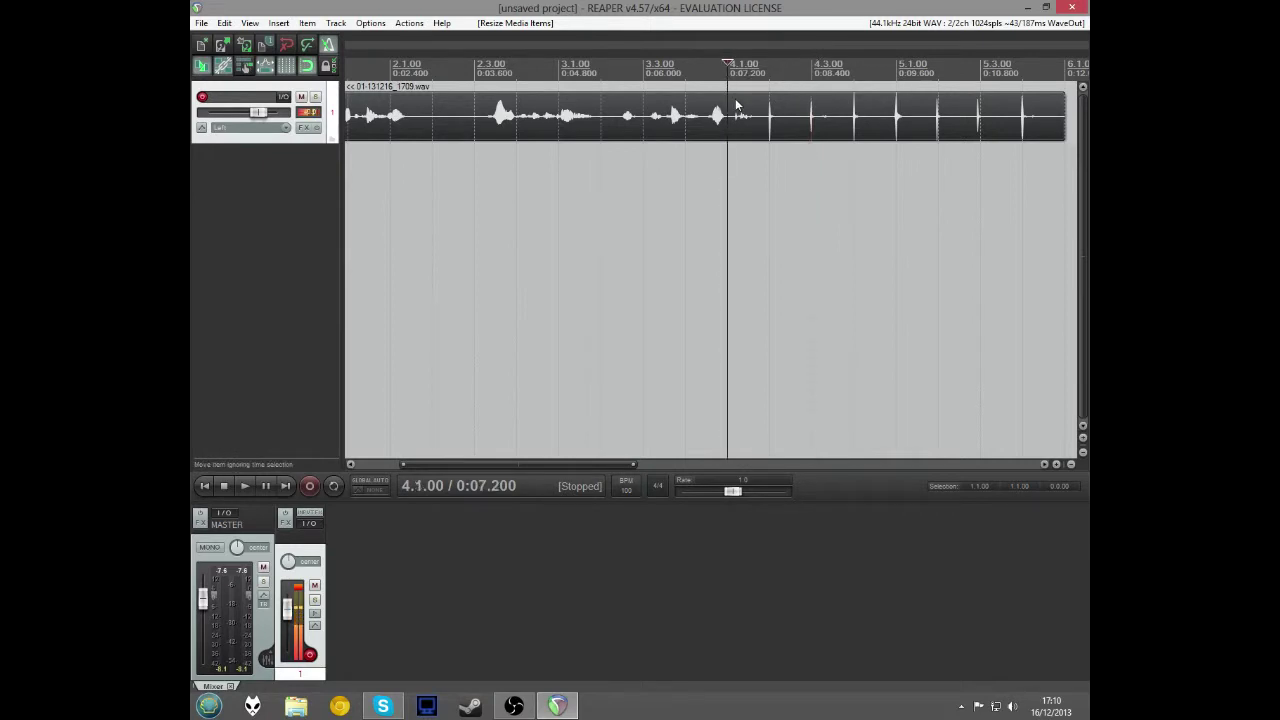
pyautogui.press('s')
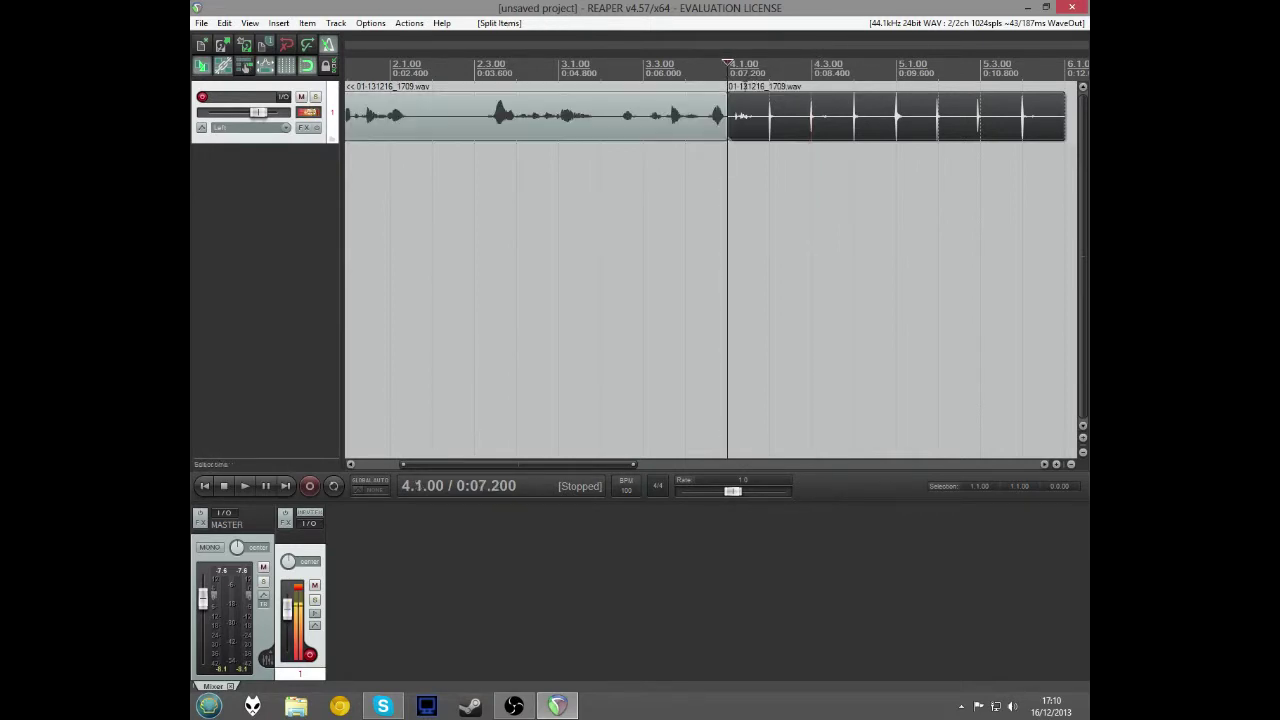
pyautogui.click(682, 106)
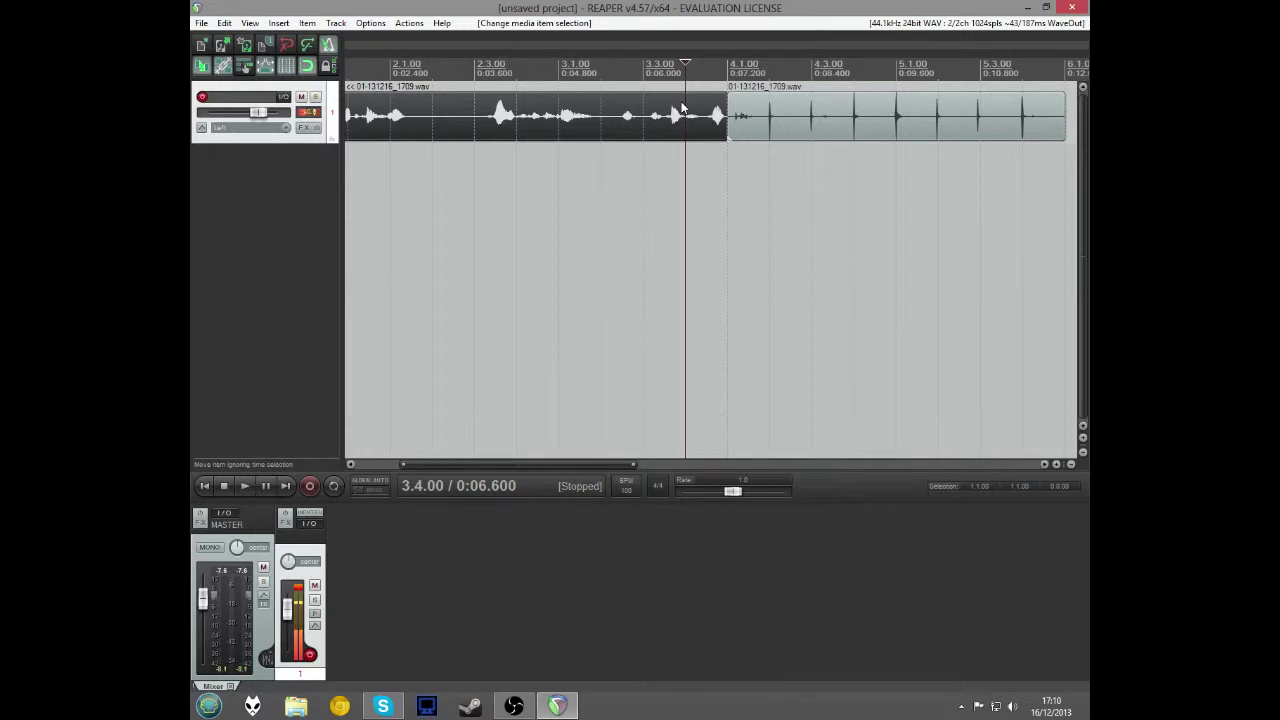
pyautogui.press('Delete')
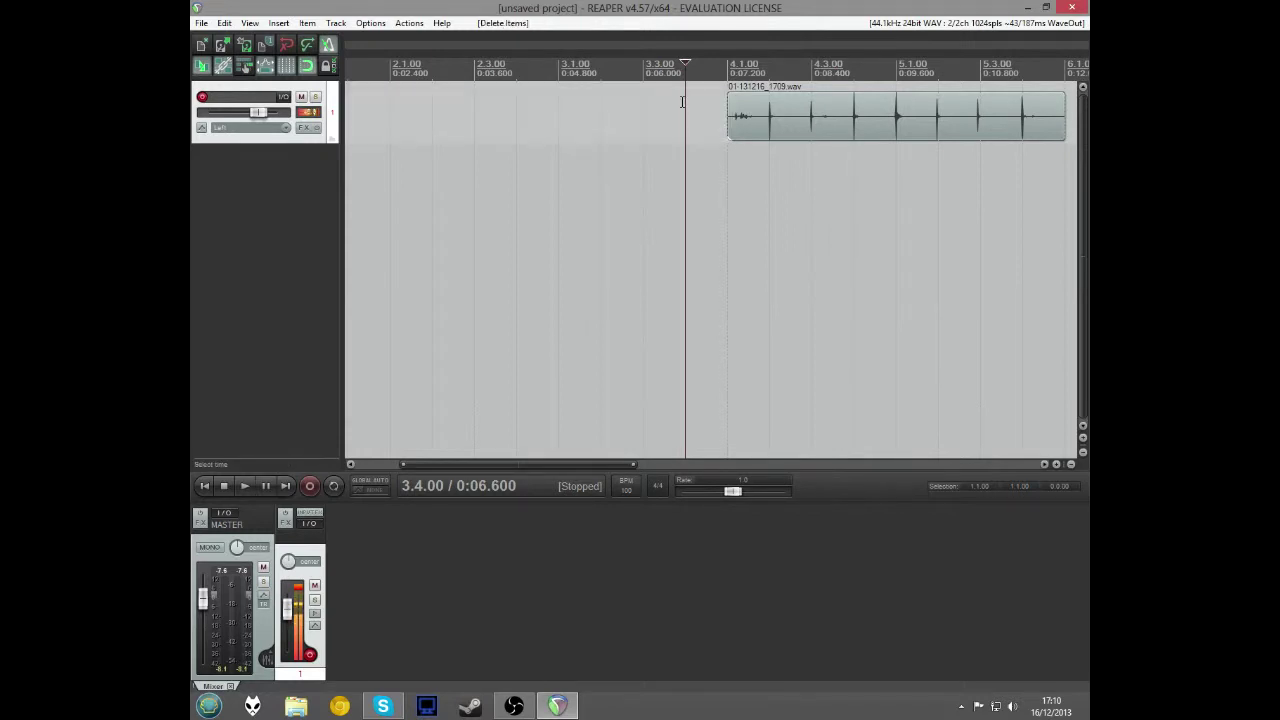
pyautogui.moveTo(867, 134); pyautogui.dragTo(609, 130)
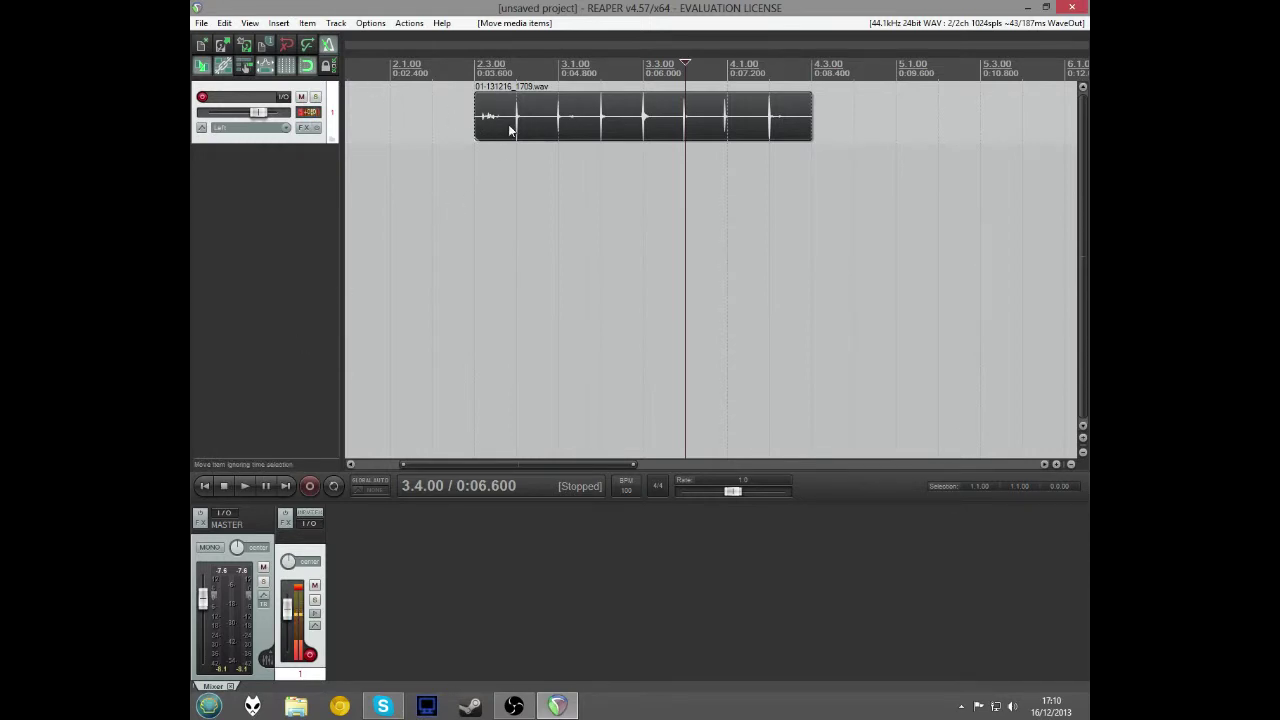
pyautogui.moveTo(509, 126); pyautogui.dragTo(451, 131)
pyautogui.moveTo(486, 464); pyautogui.dragTo(445, 466)
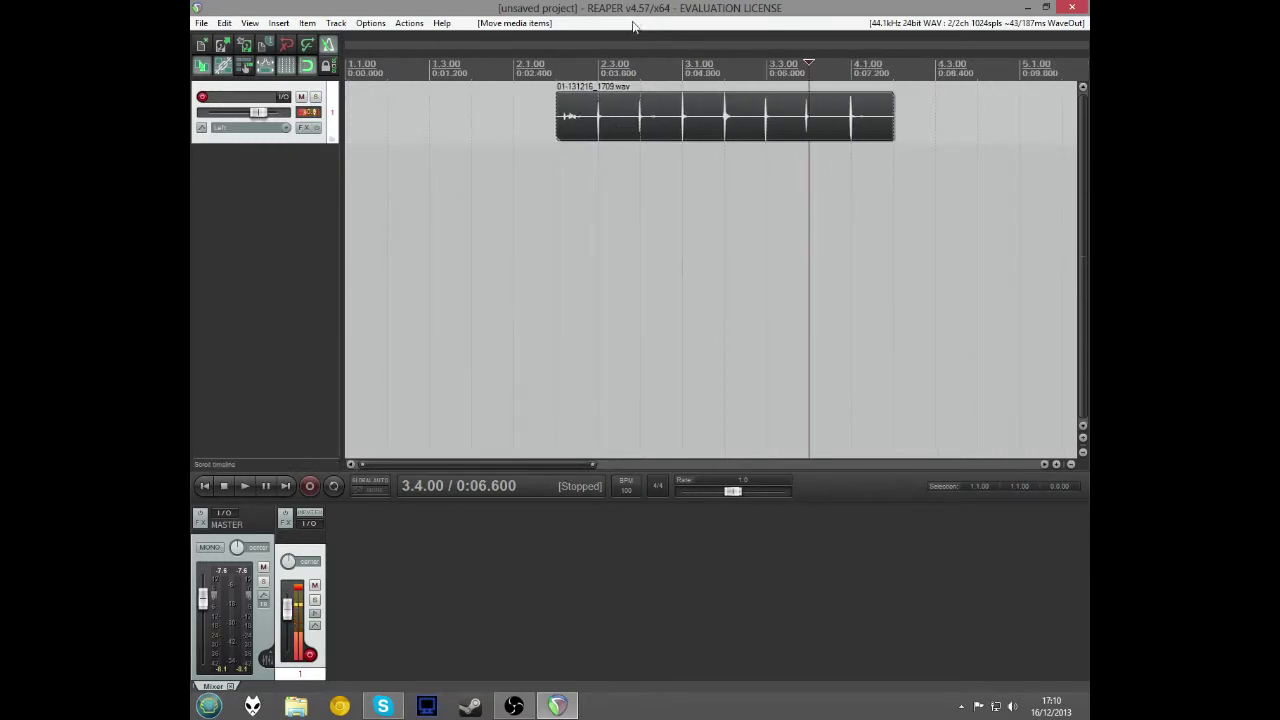
pyautogui.moveTo(600, 119); pyautogui.dragTo(388, 122)
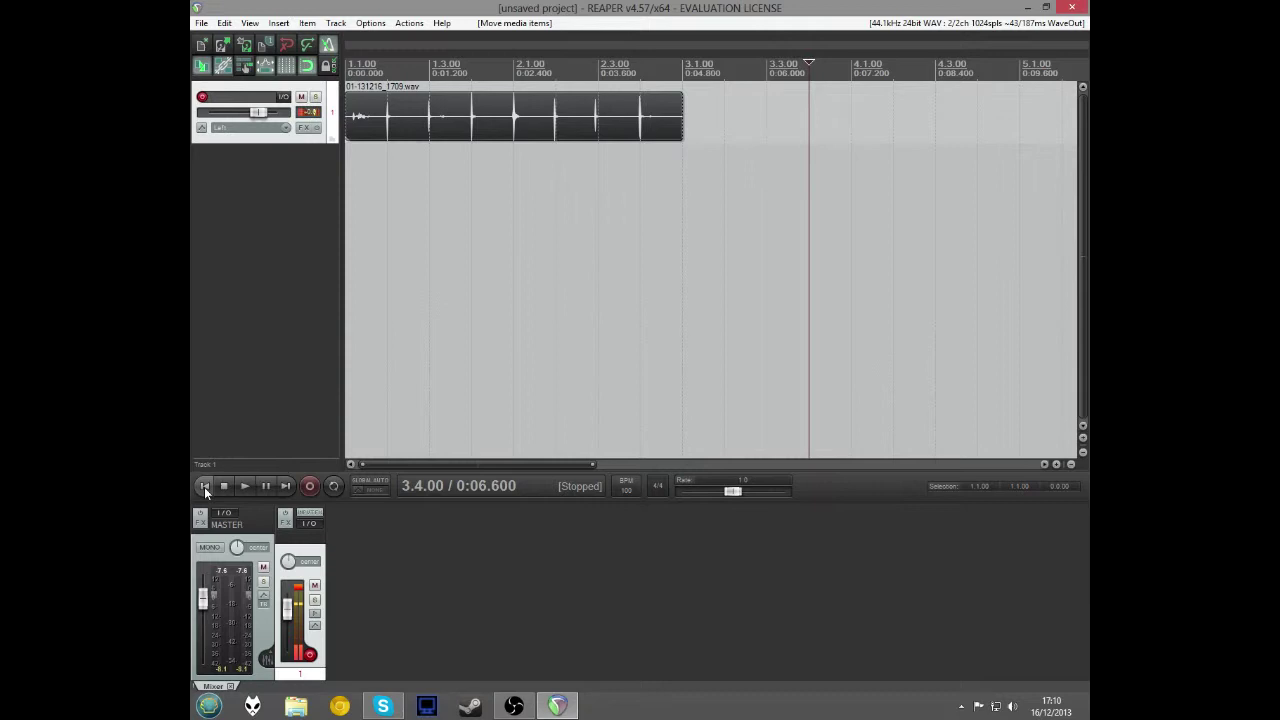
# - Play the trimmed two-bar loop from the start several times, leaving the cursor at 1.2.00
pyautogui.click(204, 487)
pyautogui.click(245, 486)
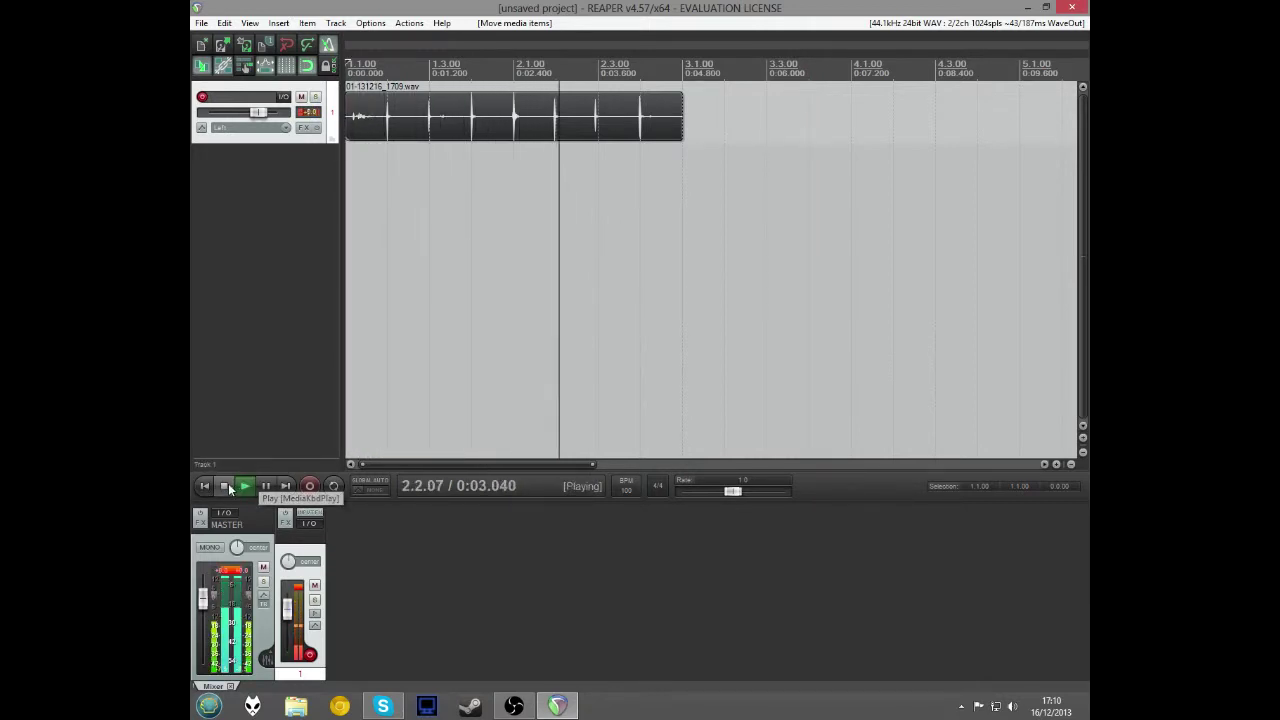
pyautogui.click(226, 486)
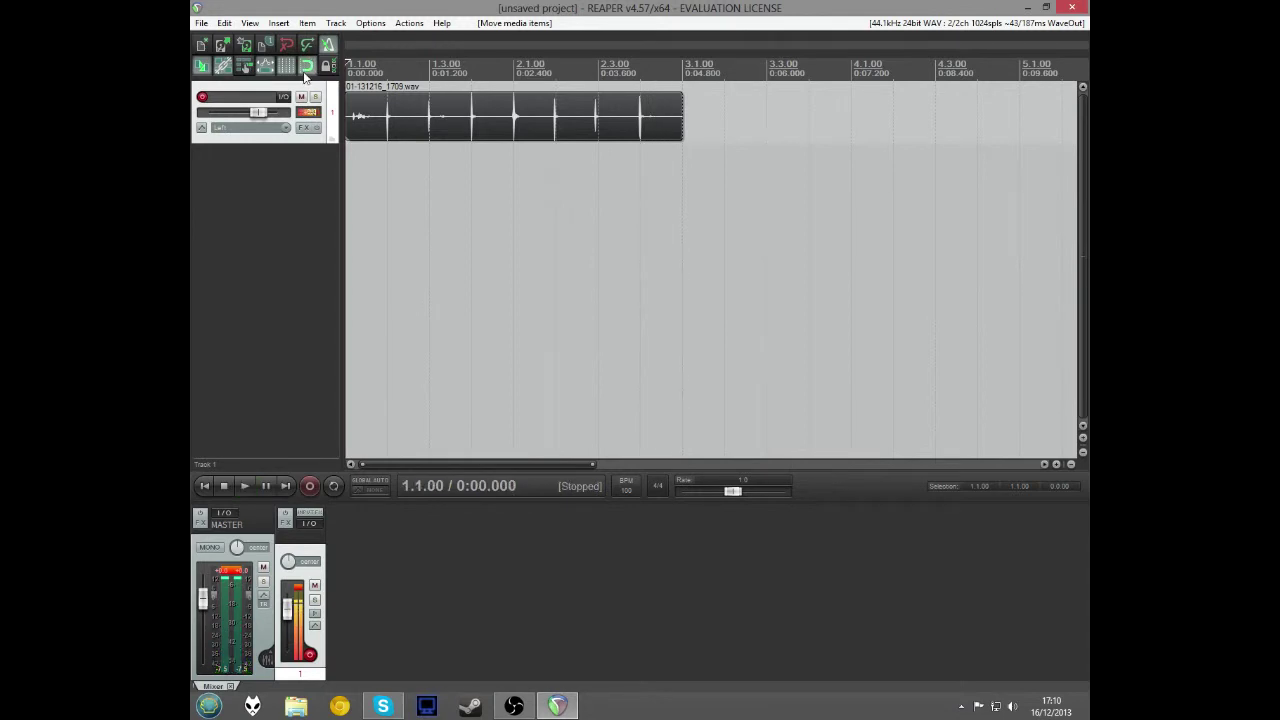
pyautogui.click(246, 487)
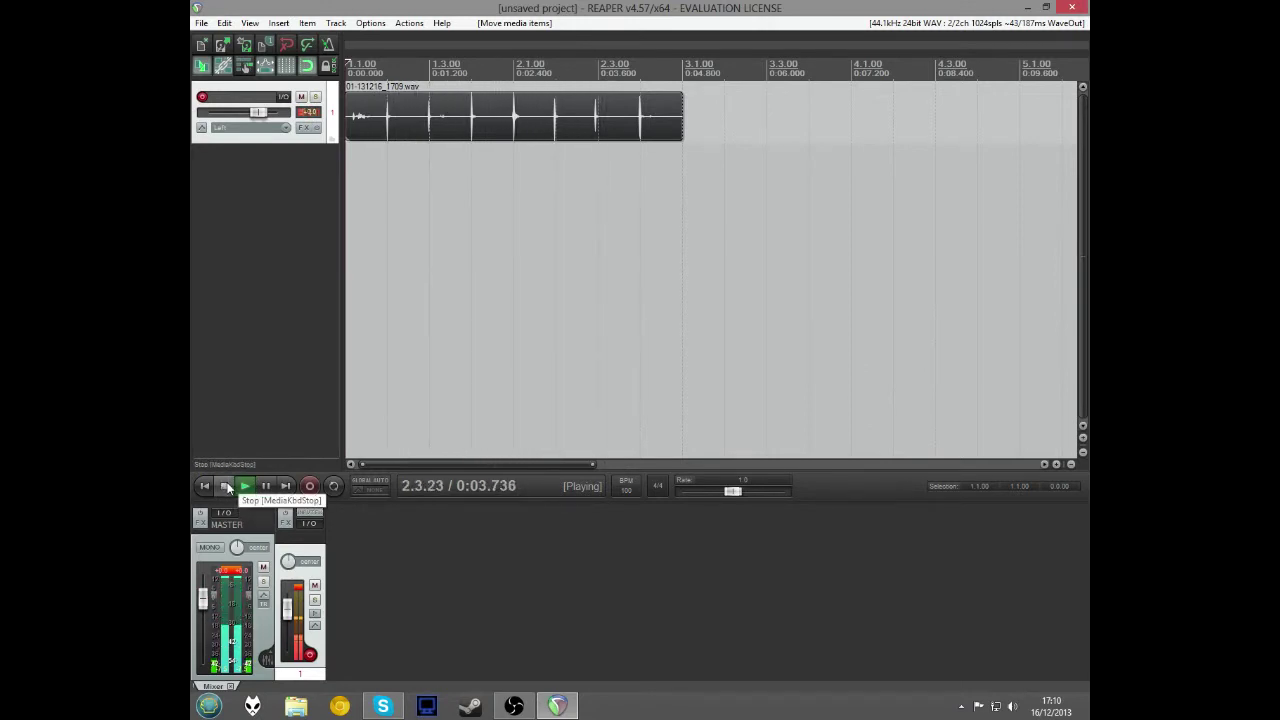
pyautogui.click(225, 487)
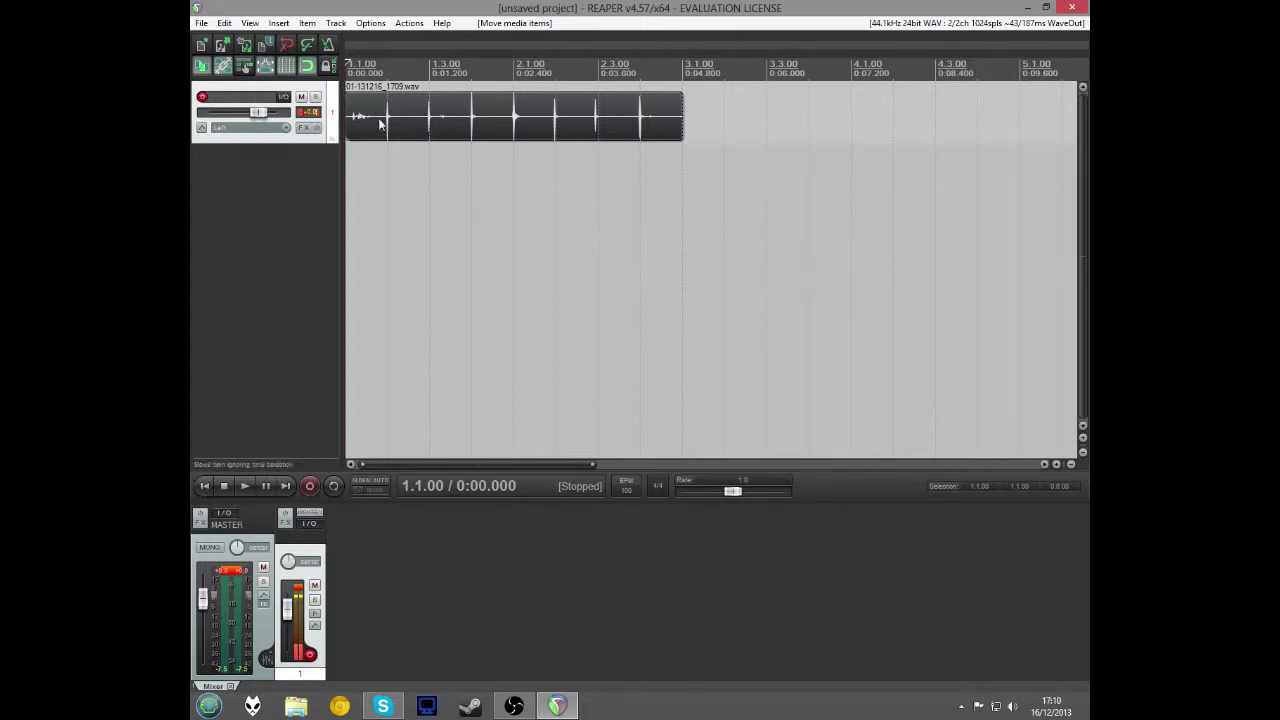
pyautogui.click(245, 490)
pyautogui.click(220, 488)
pyautogui.click(385, 95)
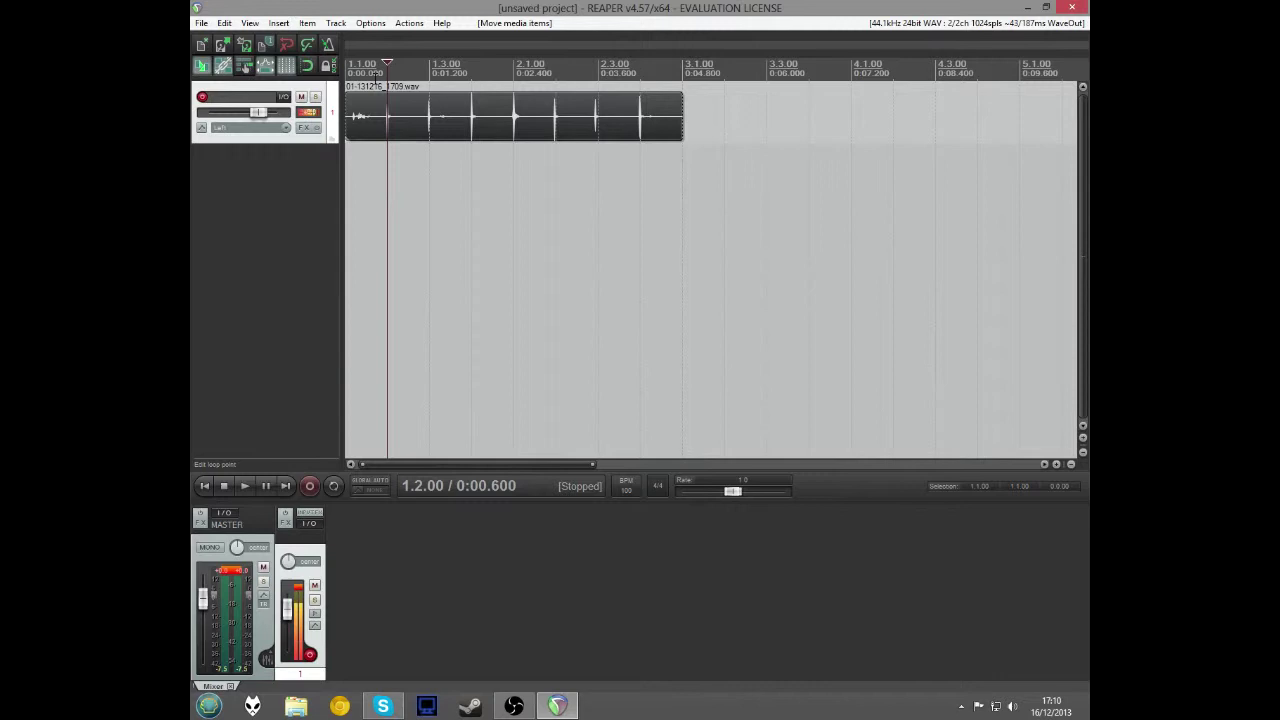
pyautogui.click(374, 66)
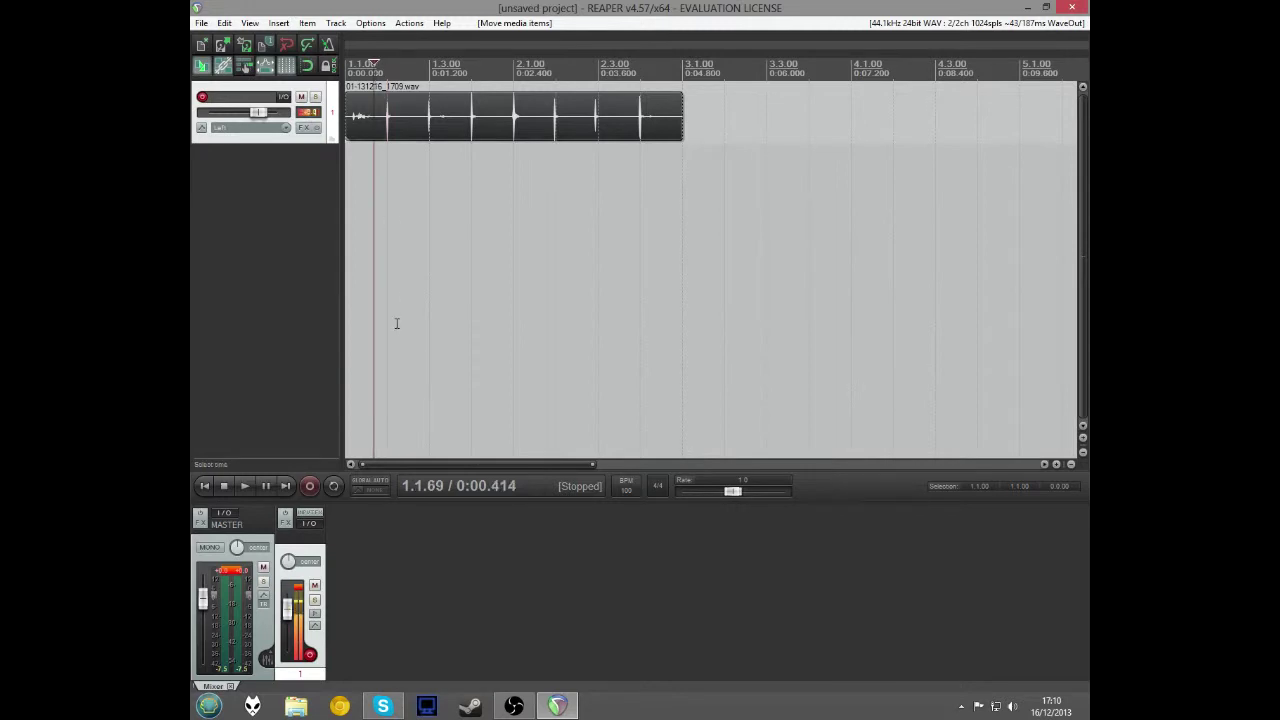
pyautogui.press('s')
pyautogui.click(358, 127)
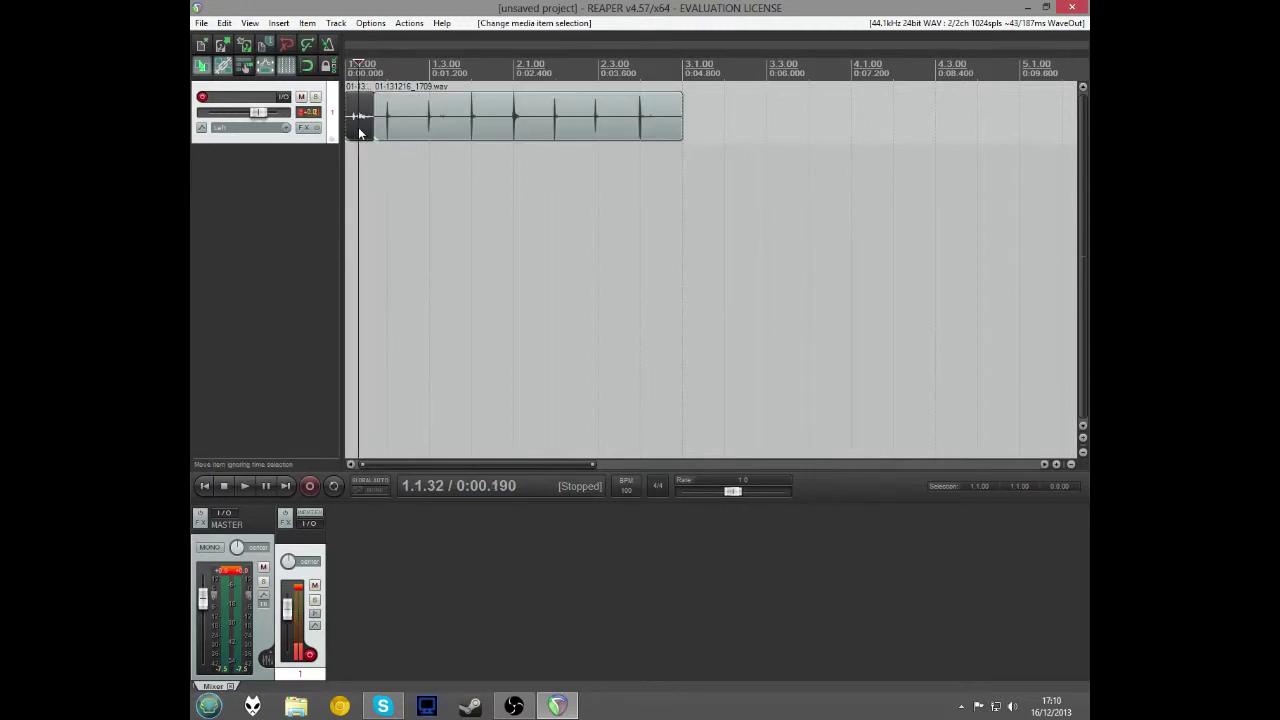
pyautogui.press('Delete')
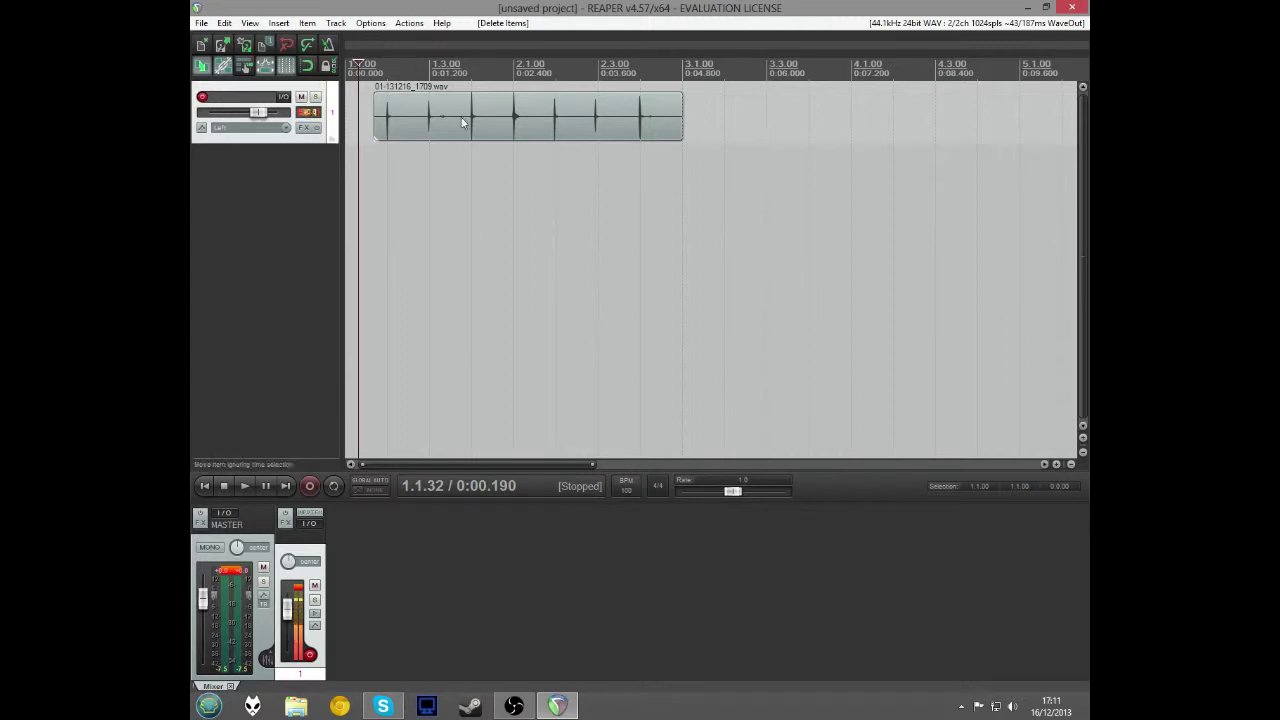
pyautogui.click(445, 66)
pyautogui.click(411, 66)
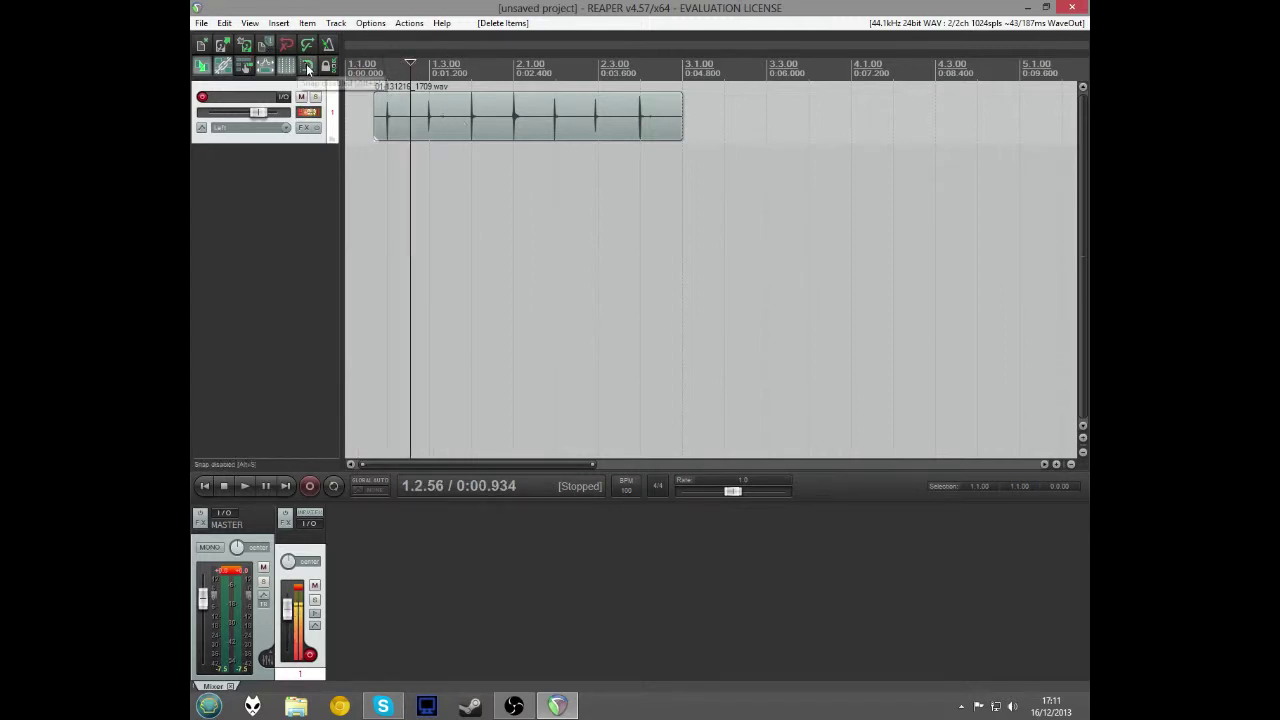
pyautogui.click(463, 66)
pyautogui.click(401, 66)
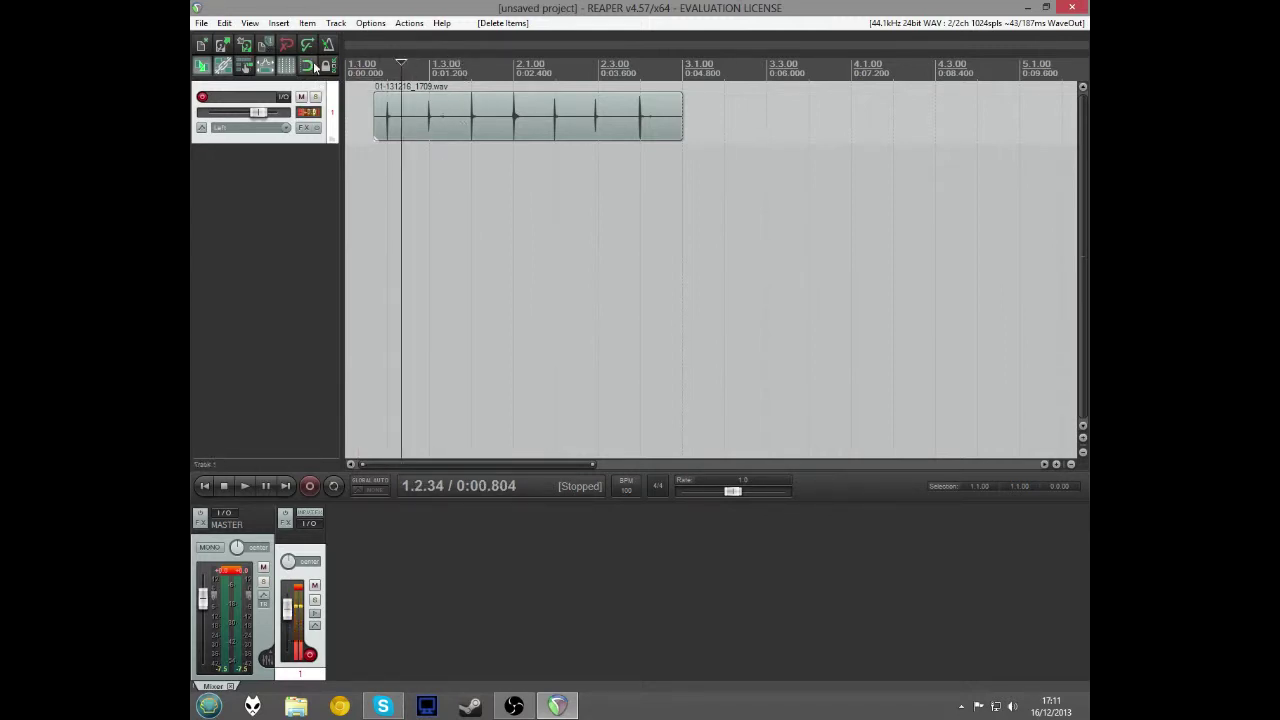
pyautogui.click(429, 66)
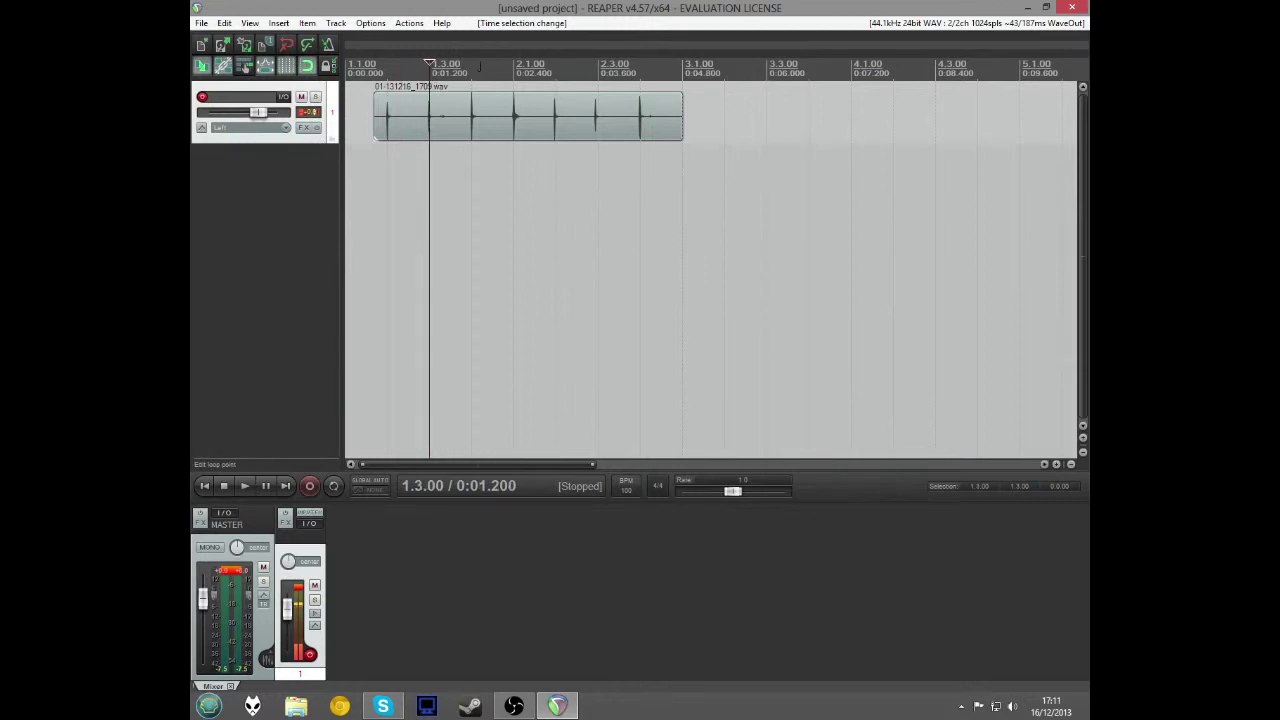
pyautogui.click(470, 66)
pyautogui.click(555, 66)
pyautogui.click(470, 66)
pyautogui.click(555, 66)
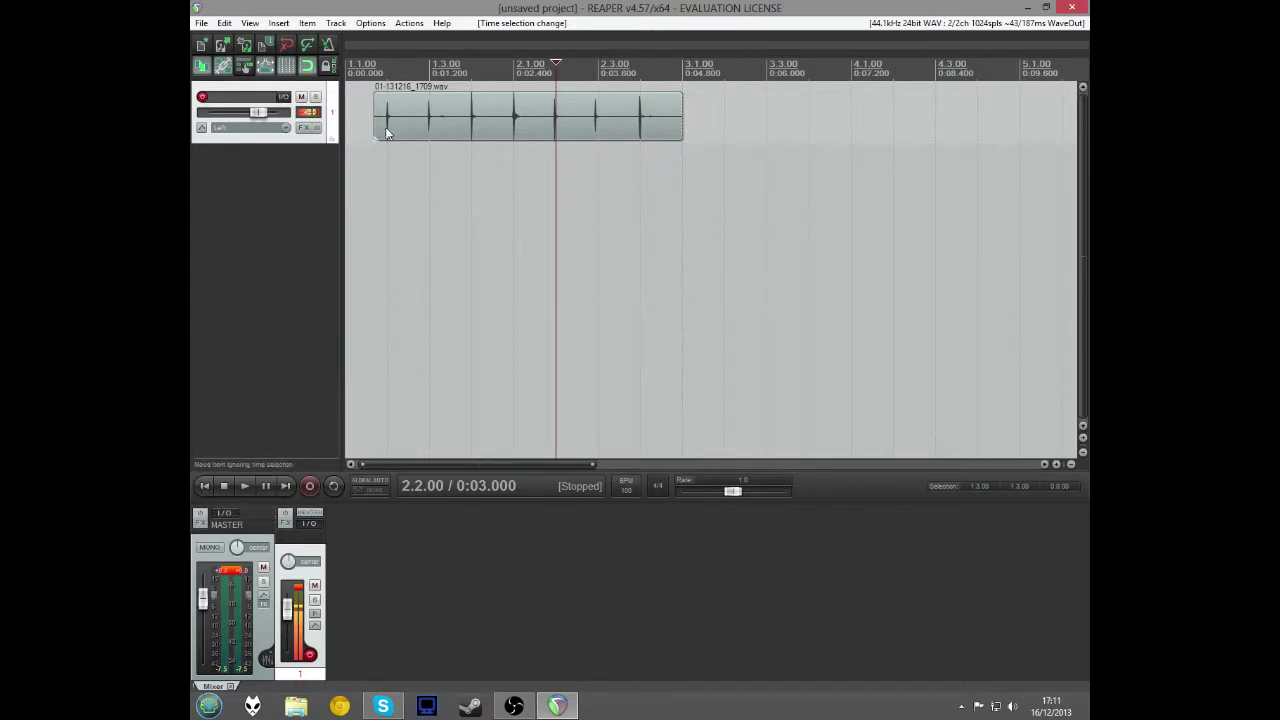
pyautogui.click(205, 487)
pyautogui.click(245, 485)
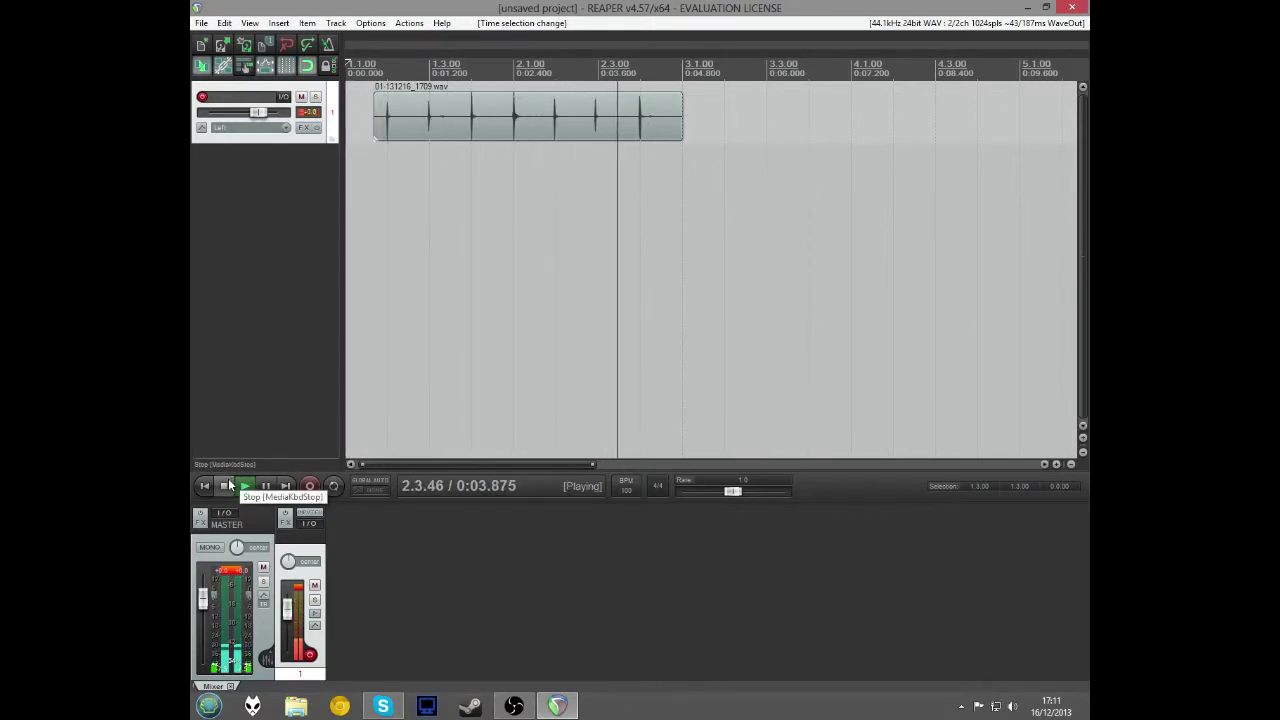
pyautogui.click(228, 480)
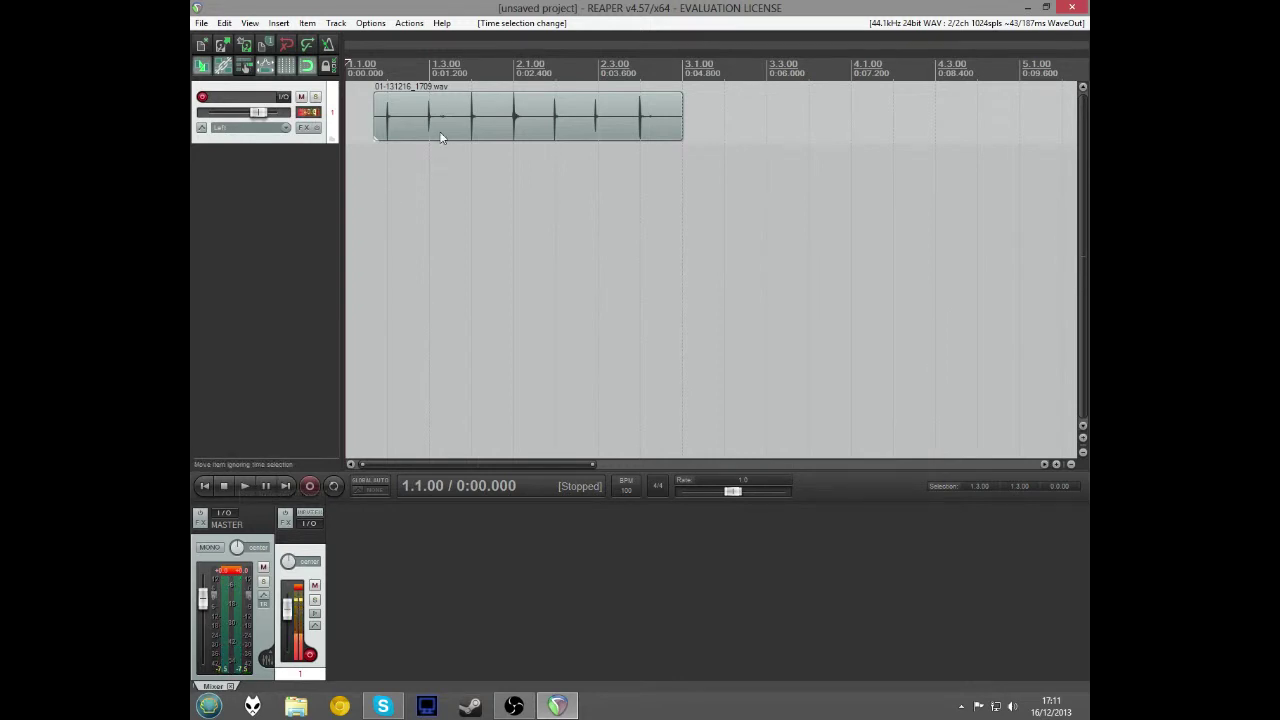
# - Copy the percussion loop after itself, trimming and moving the copy to abut the original at 2.4.83
pyautogui.click(433, 122)
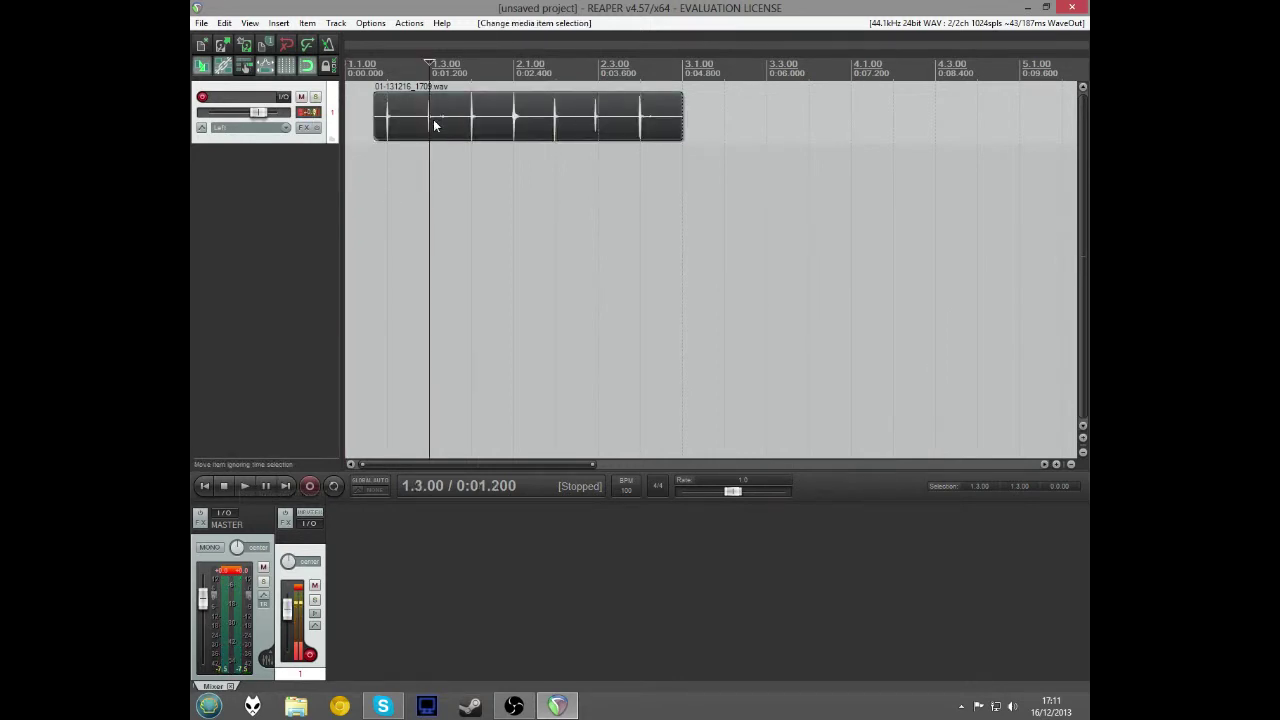
pyautogui.moveTo(433, 128); pyautogui.dragTo(750, 118)
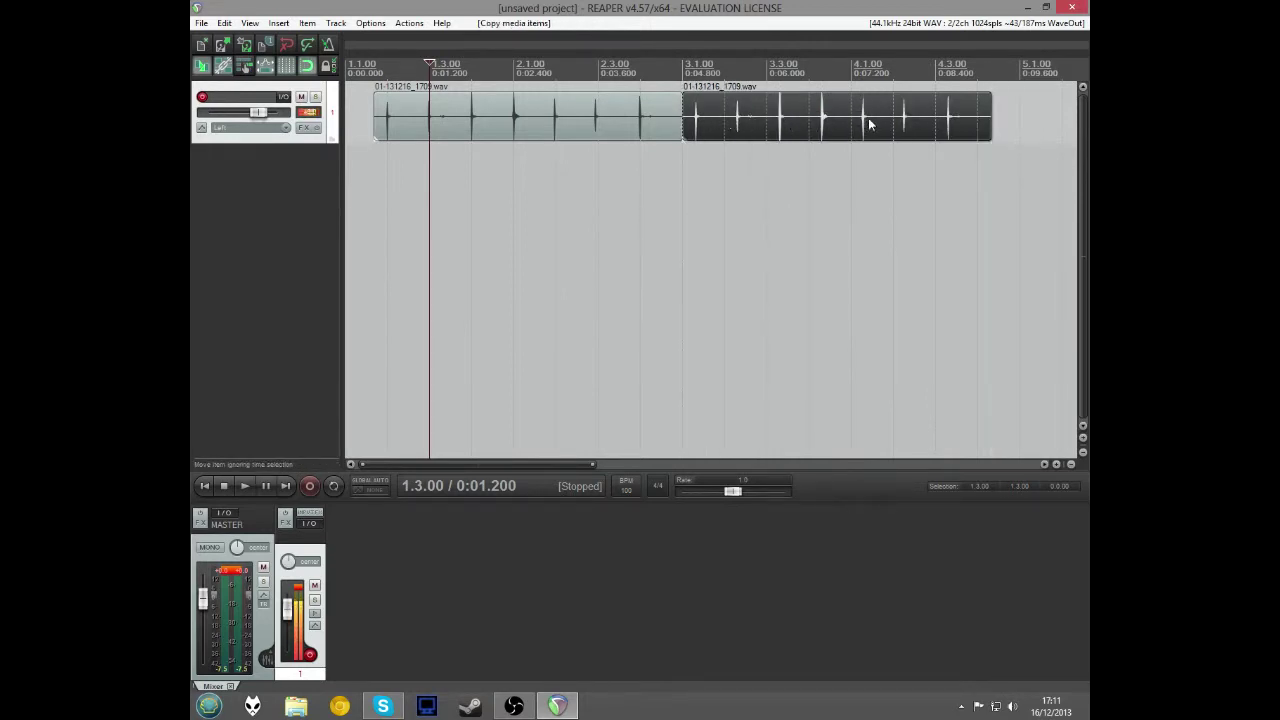
pyautogui.moveTo(869, 124); pyautogui.dragTo(904, 122)
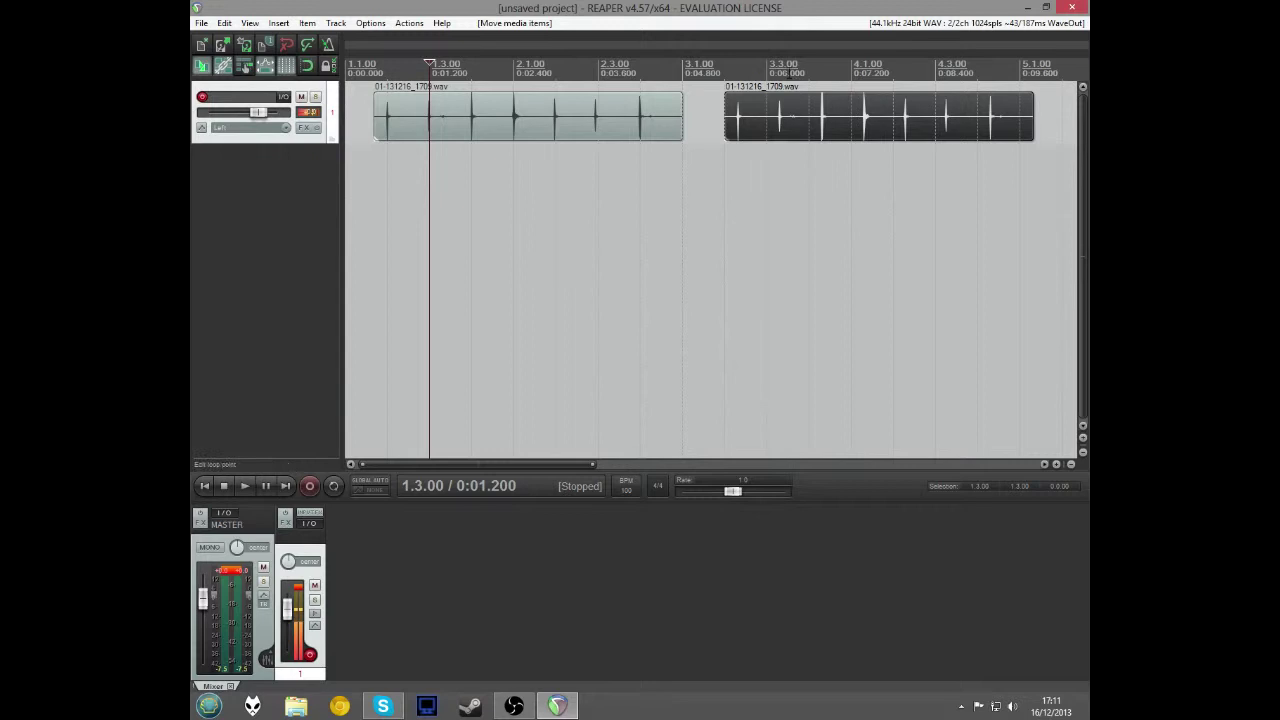
pyautogui.moveTo(796, 123); pyautogui.dragTo(782, 123)
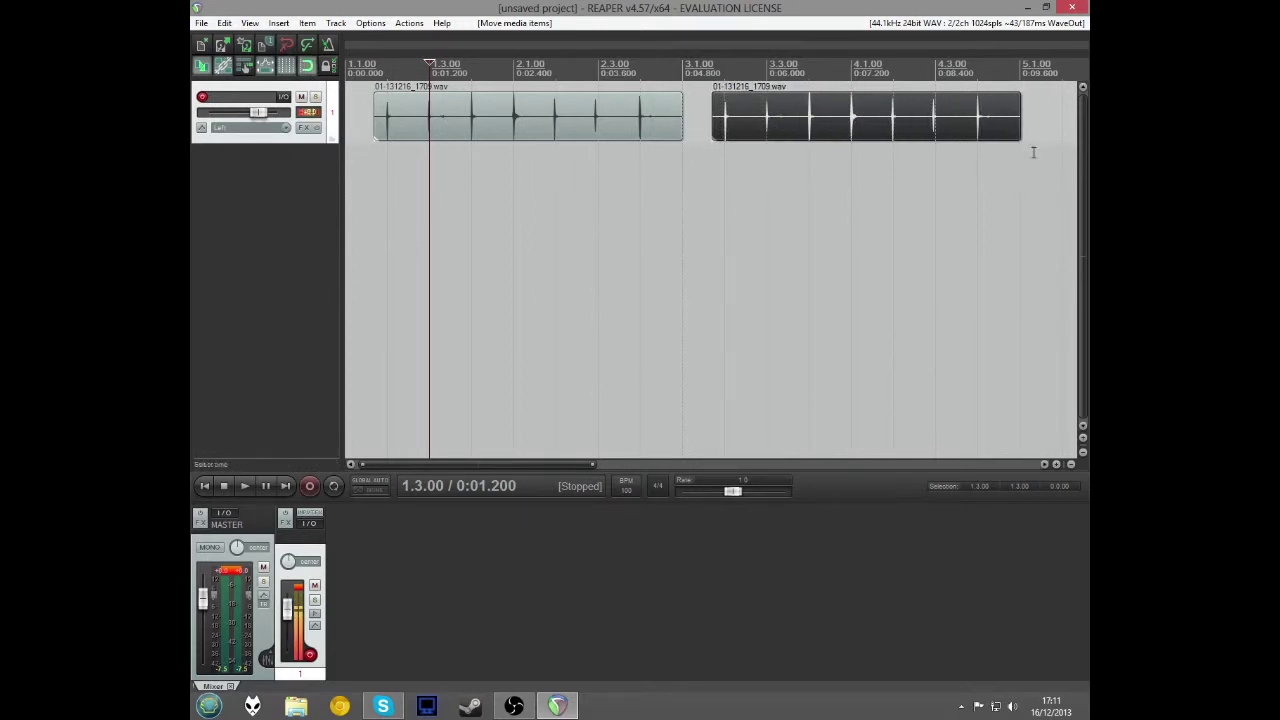
pyautogui.moveTo(1018, 111); pyautogui.dragTo(976, 112)
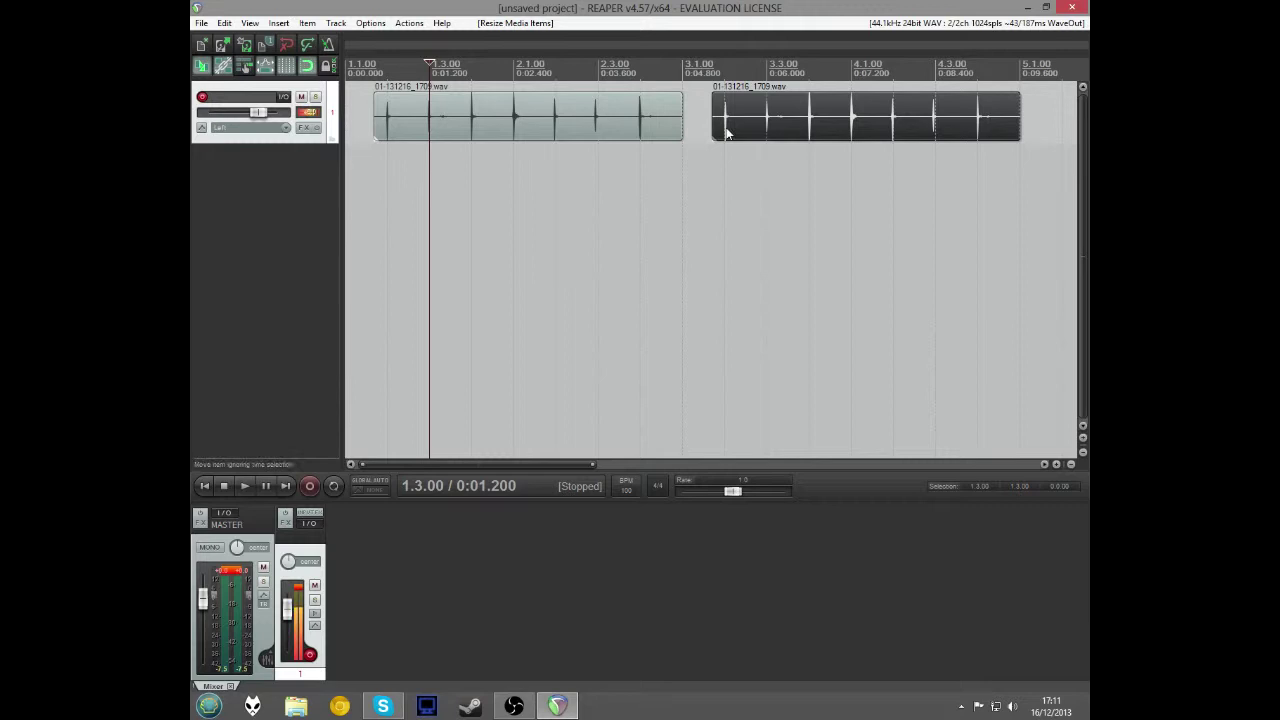
pyautogui.moveTo(711, 126); pyautogui.dragTo(725, 126)
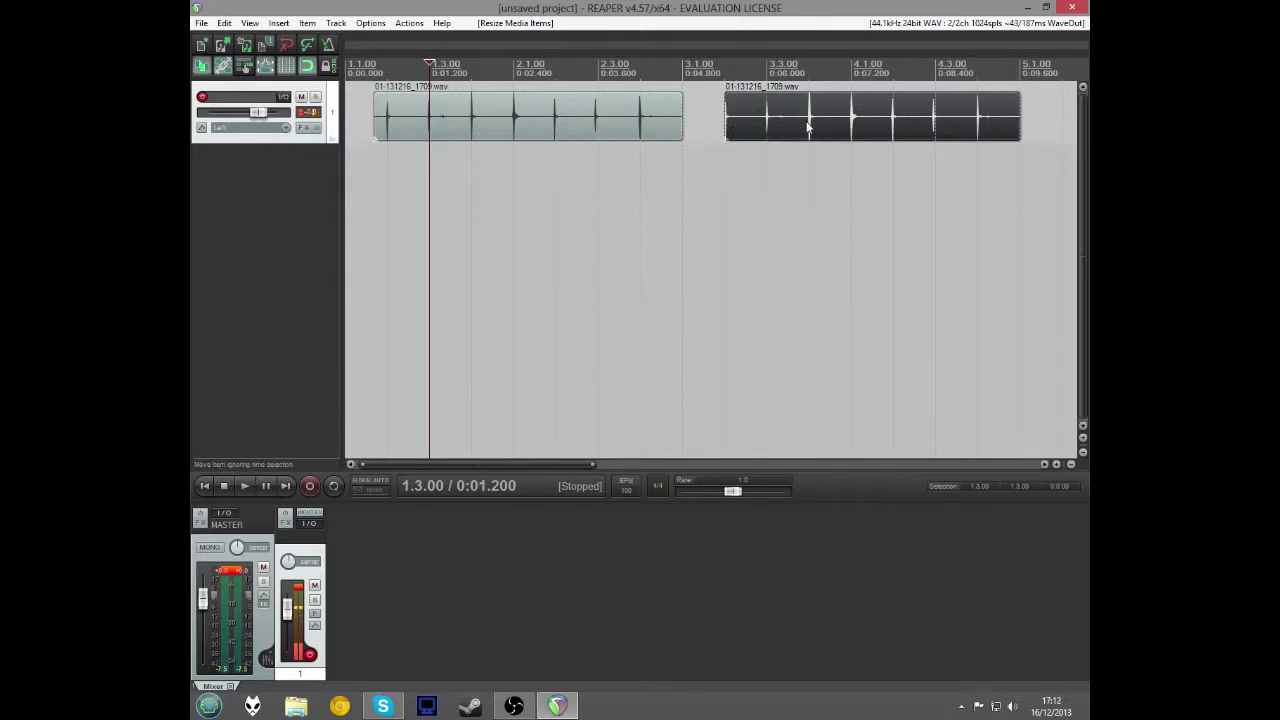
pyautogui.moveTo(808, 120); pyautogui.dragTo(766, 133)
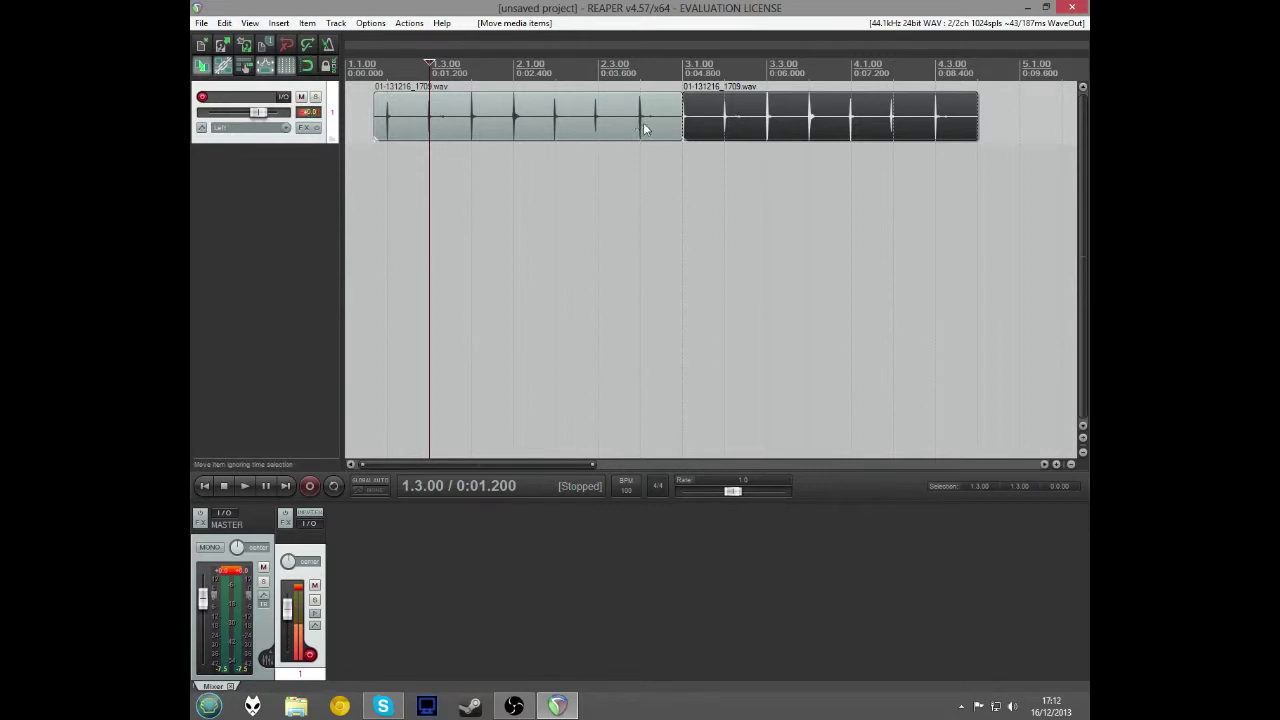
# - Trim the original loop's end slightly and play both loops back to back from the start
pyautogui.moveTo(677, 118); pyautogui.dragTo(677, 121)
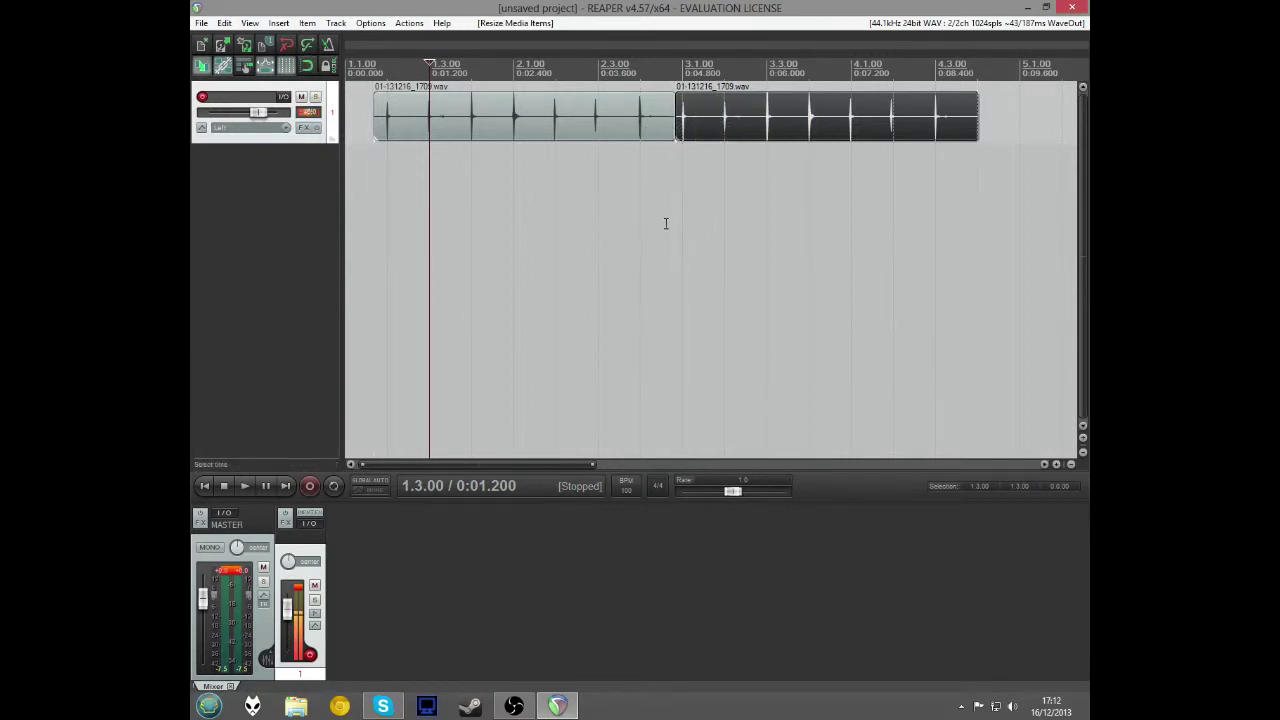
pyautogui.click(203, 486)
pyautogui.click(245, 485)
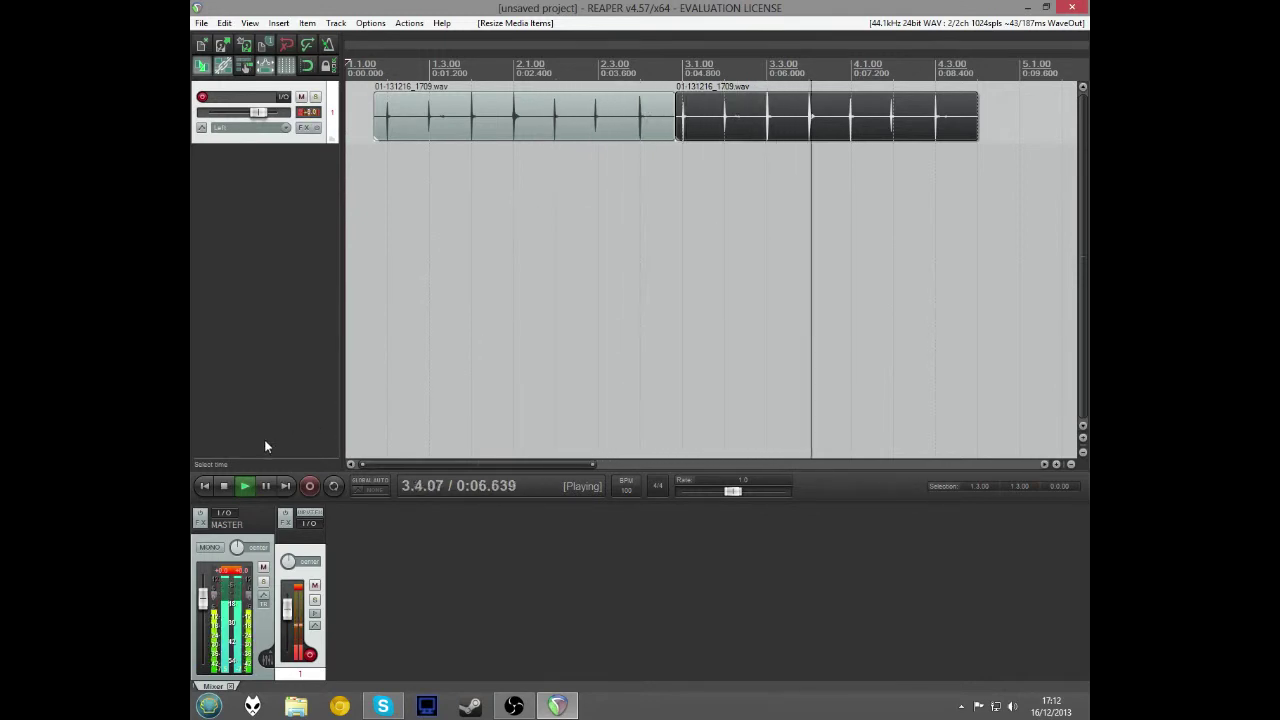
# - Disarm Track 1, add and arm Track 2, and start recording a take over the loop
pyautogui.click(224, 487)
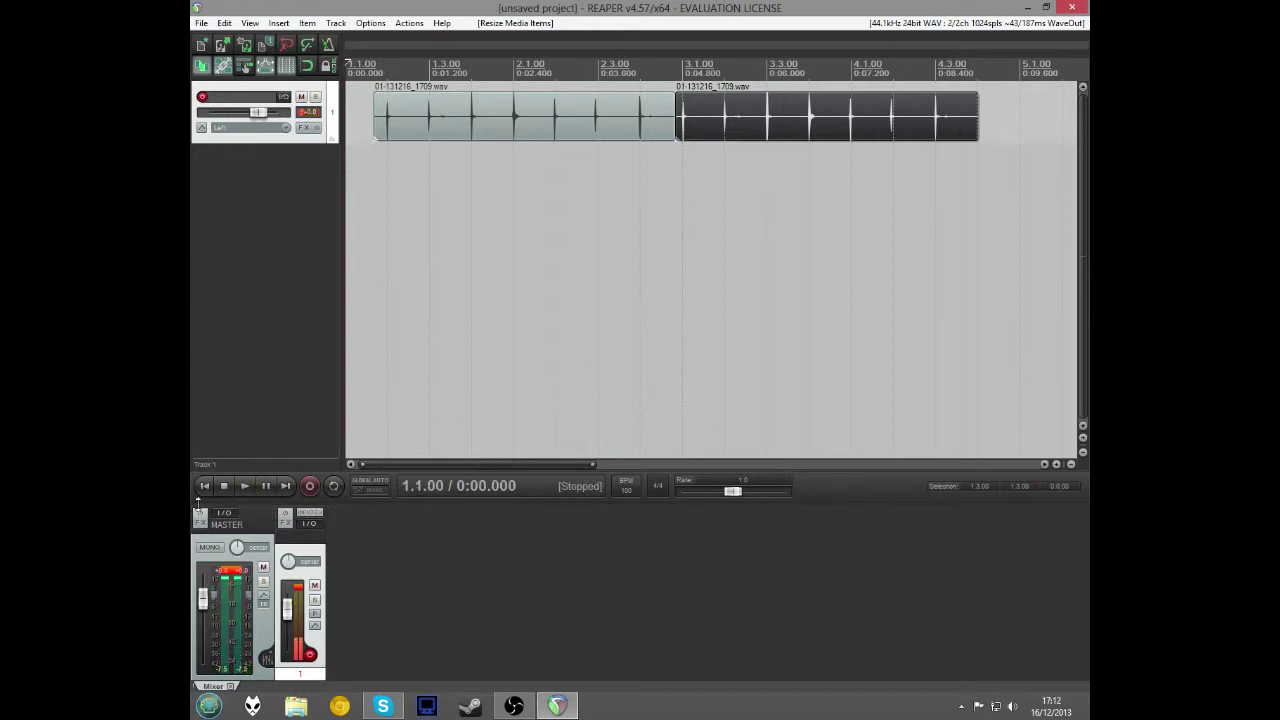
pyautogui.click(201, 97)
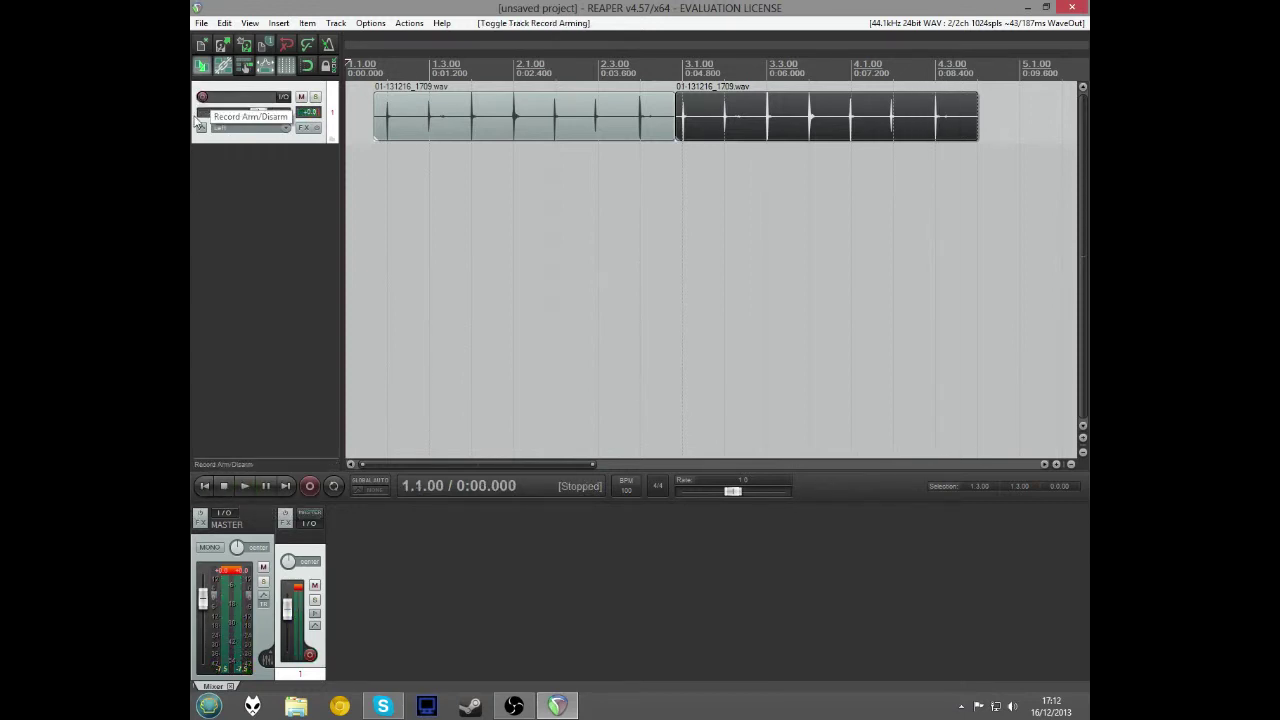
pyautogui.hotkey('ctrl', 't')
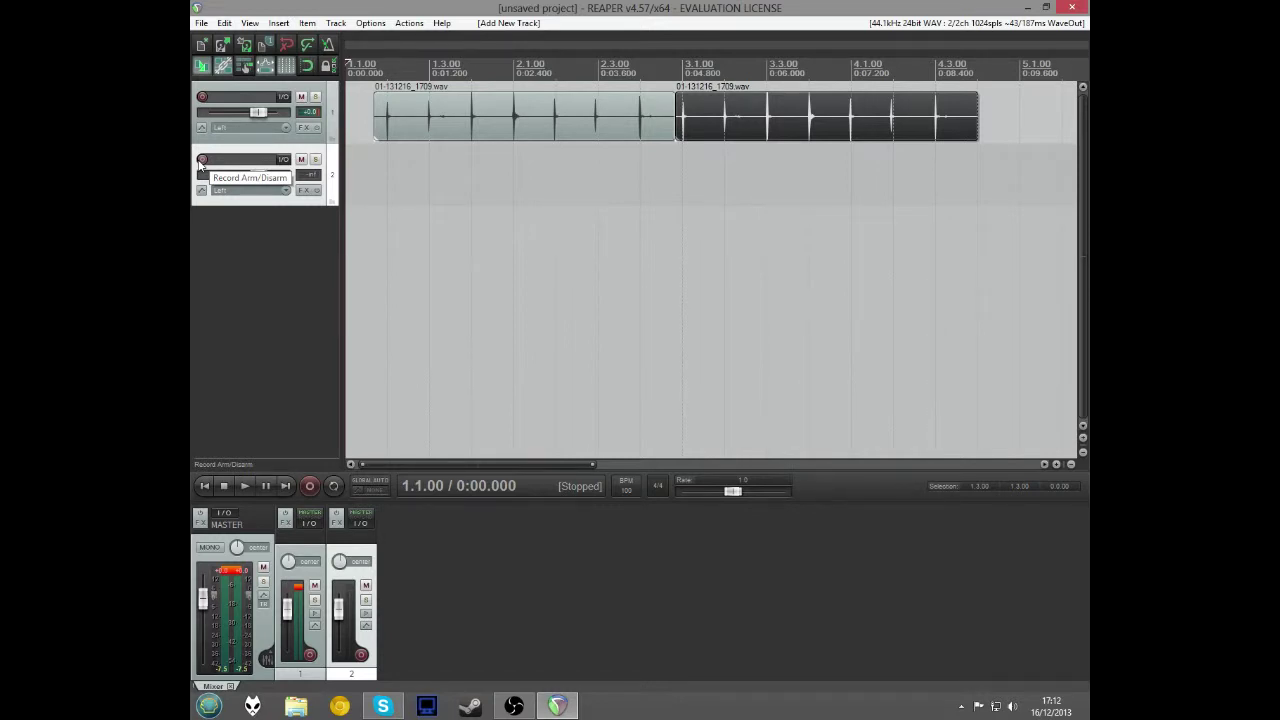
pyautogui.click(202, 160)
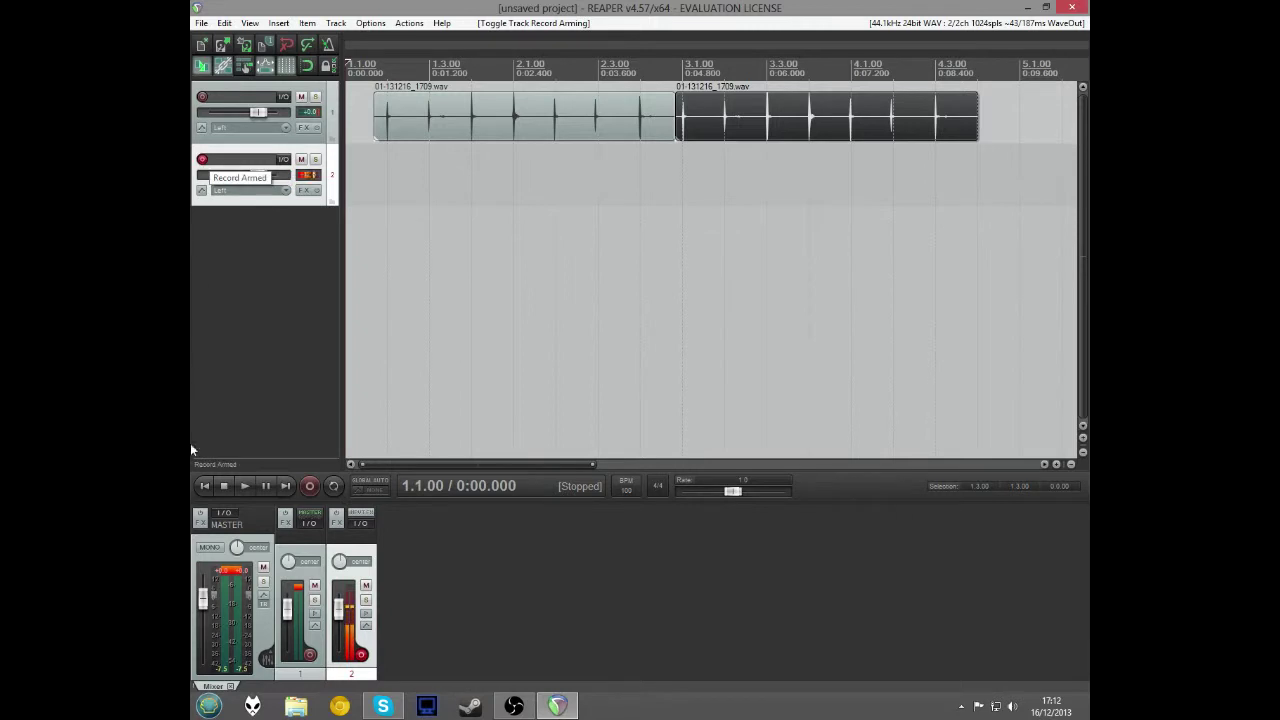
pyautogui.click(307, 488)
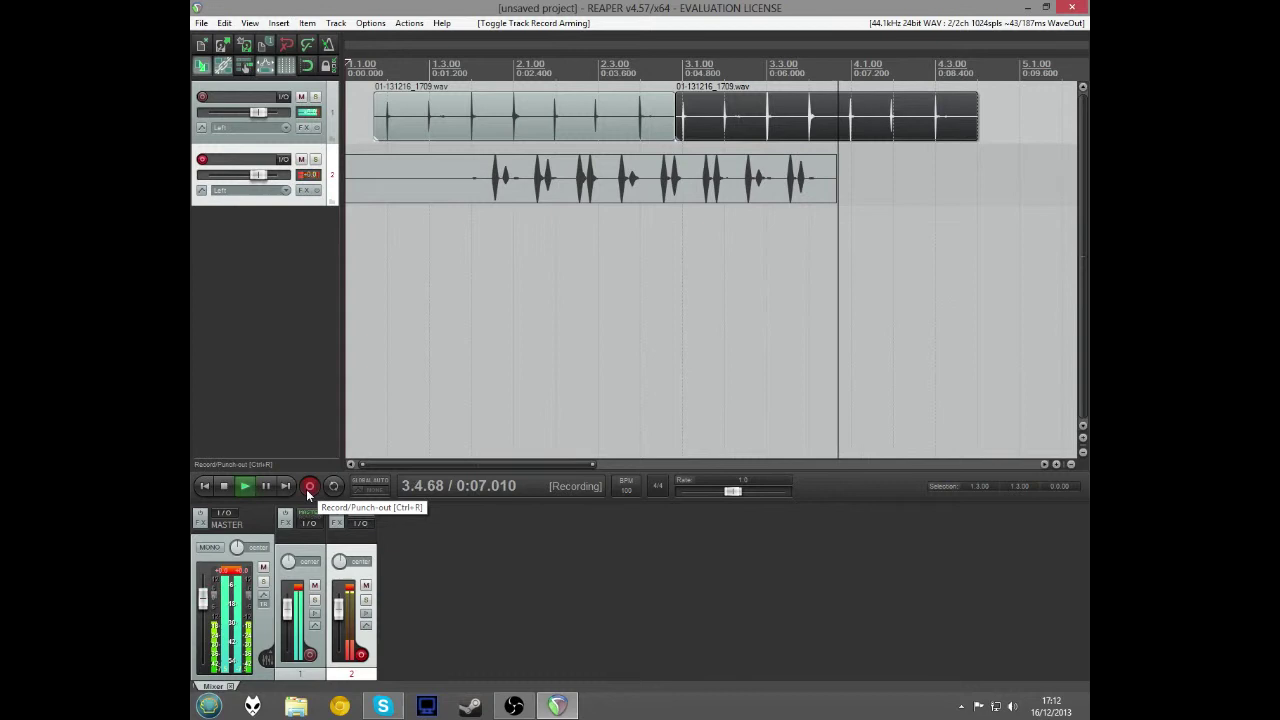
# - Stop recording, keep the take 02-131216_1712.wav, and trim both its ends to a shorter section
pyautogui.click(224, 486)
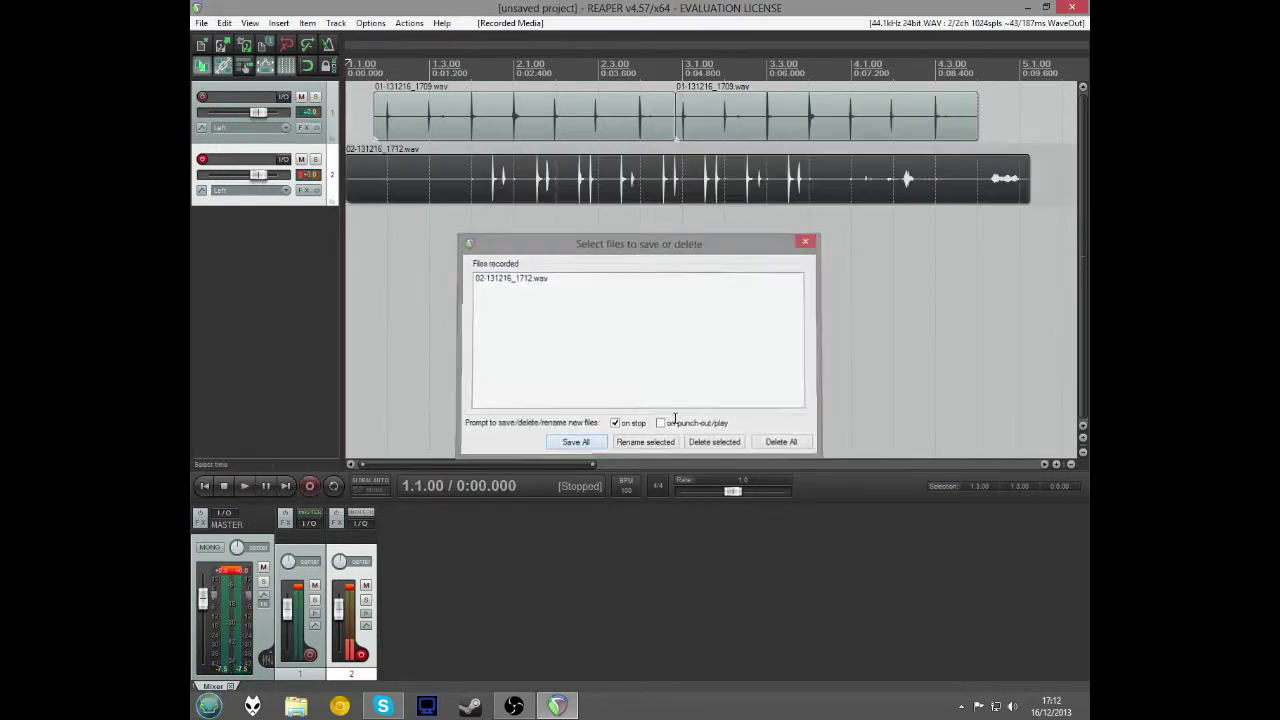
pyautogui.press('Return')
pyautogui.moveTo(1028, 200); pyautogui.dragTo(810, 198)
pyautogui.moveTo(349, 191); pyautogui.dragTo(472, 192)
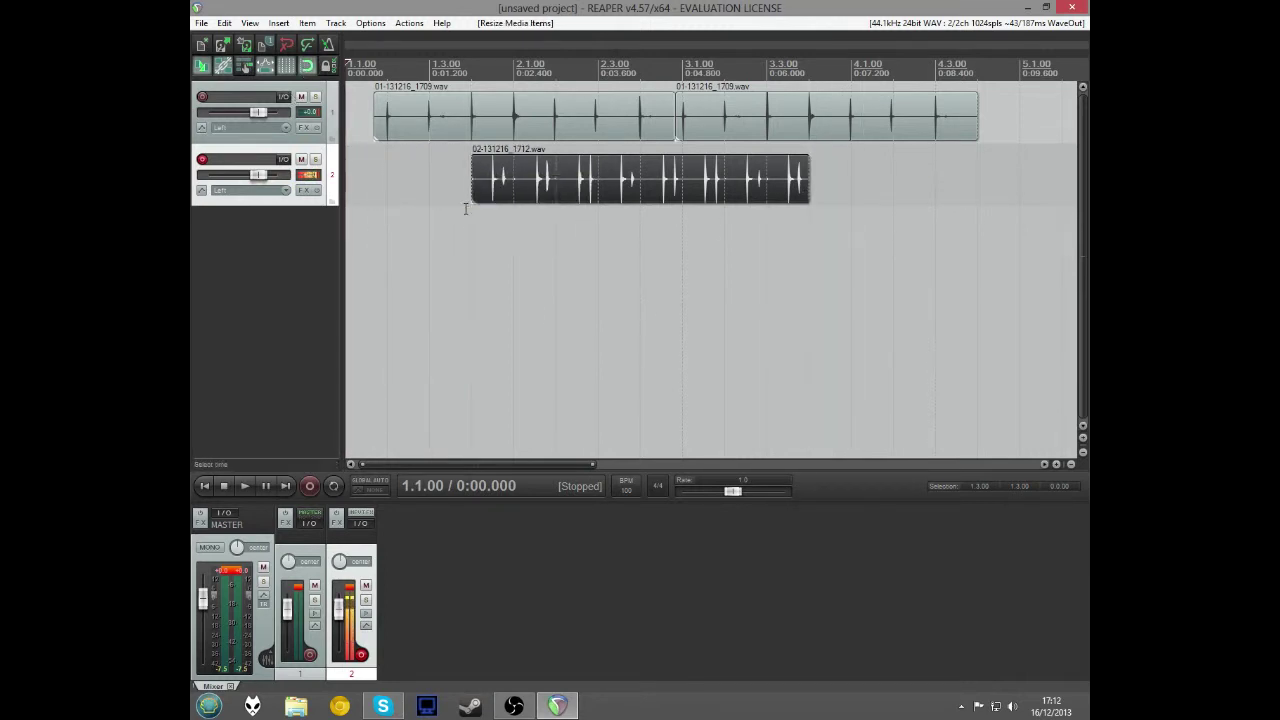
# - Play Track 2's take over the loop, then stop and disarm Track 2
pyautogui.click(245, 486)
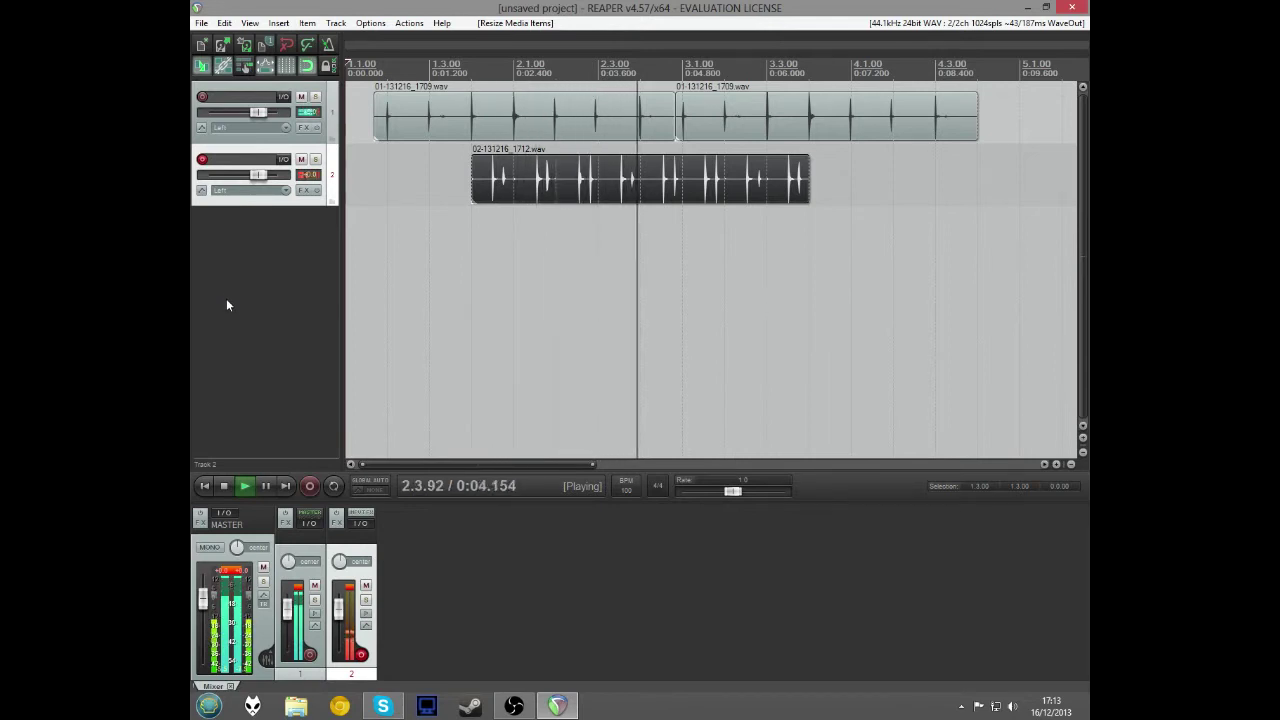
pyautogui.click(223, 487)
pyautogui.click(201, 159)
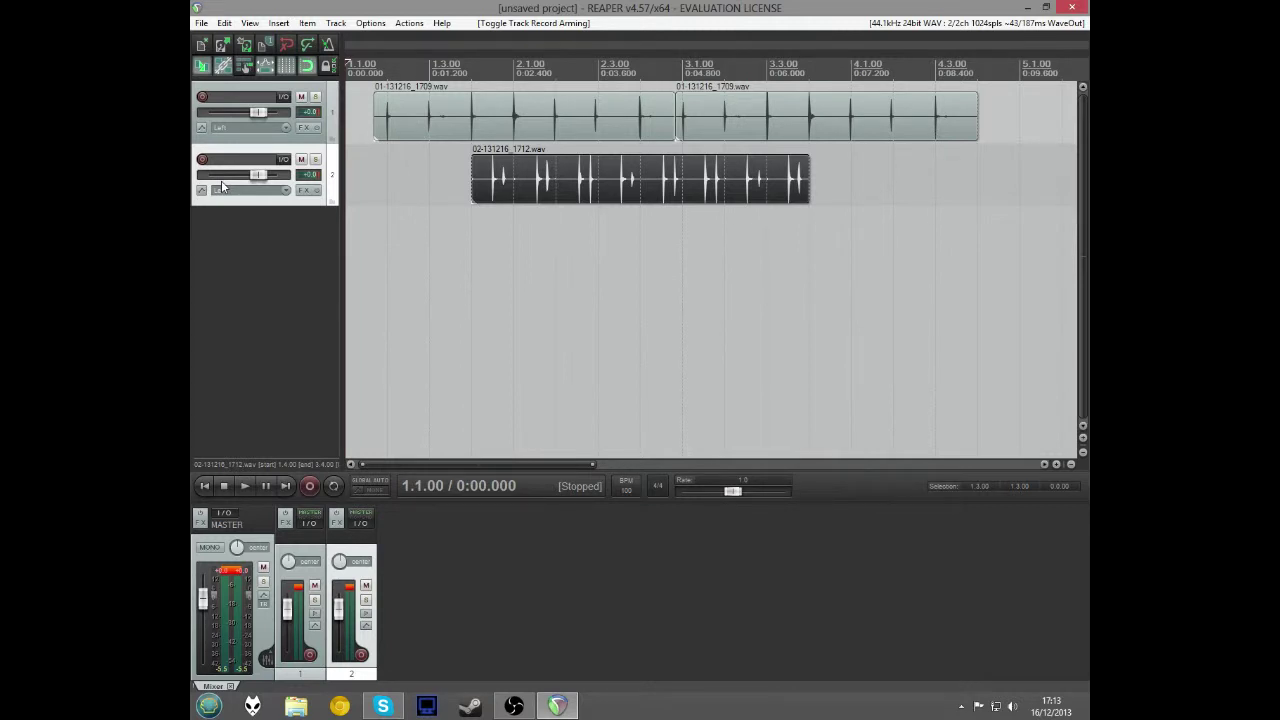
# - Insert a third track, arm it, record a new take and save it as 03-131216_1713.wav
pyautogui.click(336, 22)
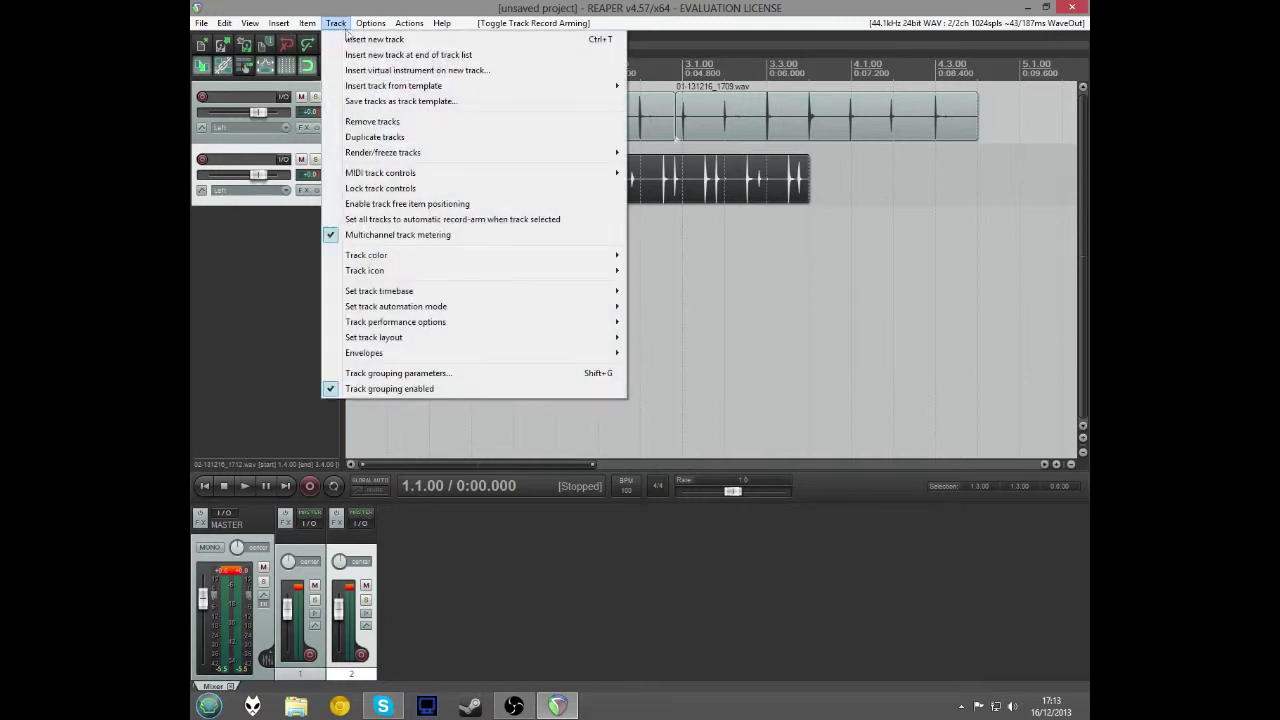
pyautogui.click(355, 37)
pyautogui.click(202, 221)
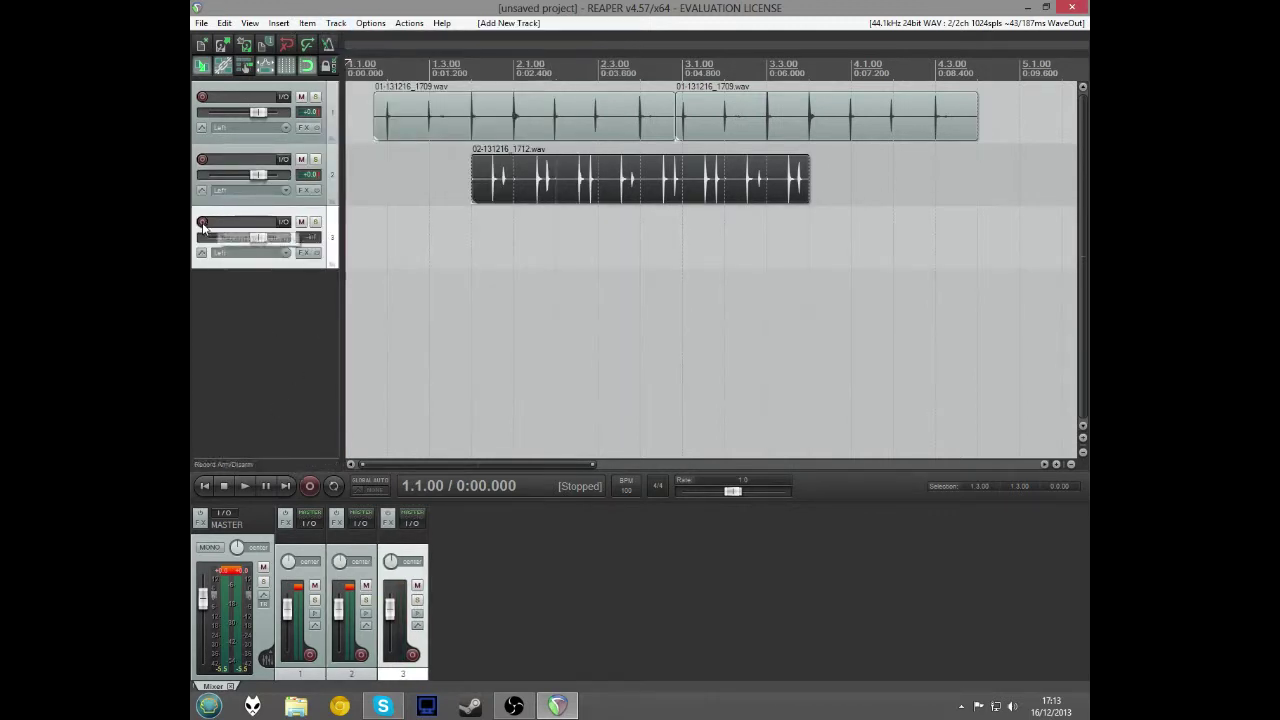
pyautogui.click(310, 486)
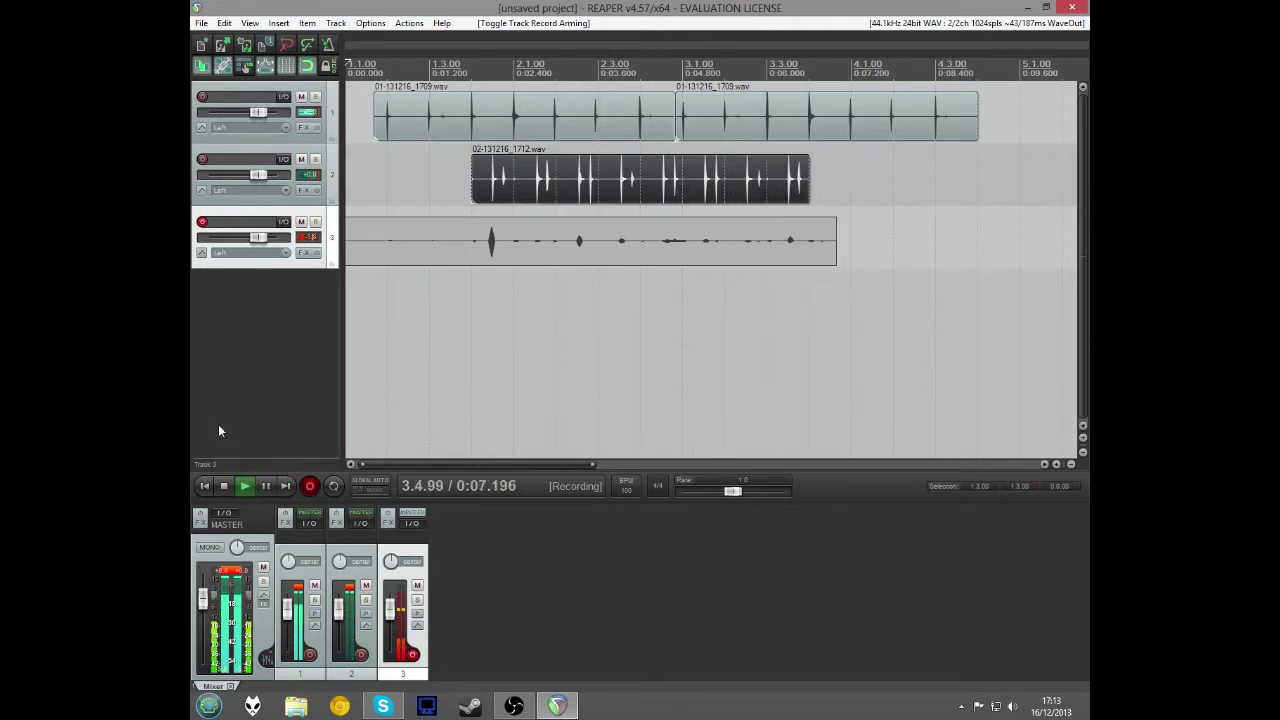
pyautogui.click(224, 486)
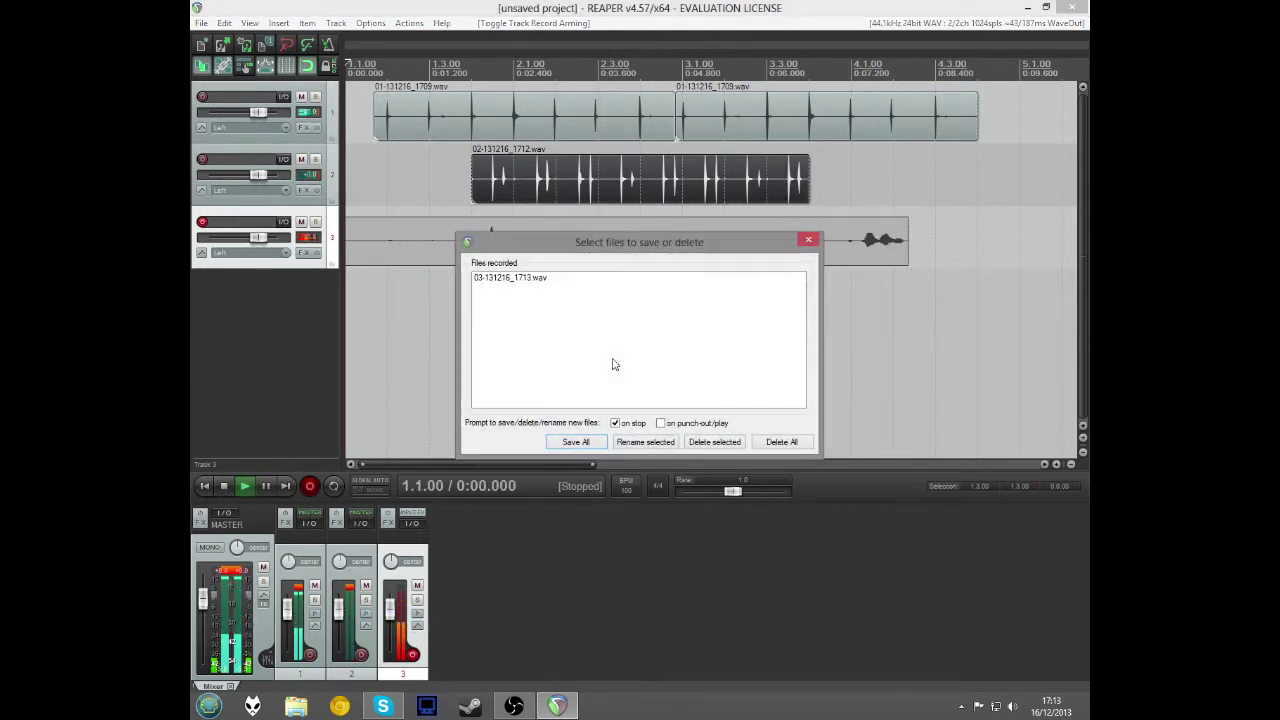
pyautogui.click(558, 446)
# - Trim the take's end and start to line up with track 2's take, then play back all three tracks
pyautogui.moveTo(931, 240); pyautogui.dragTo(810, 262)
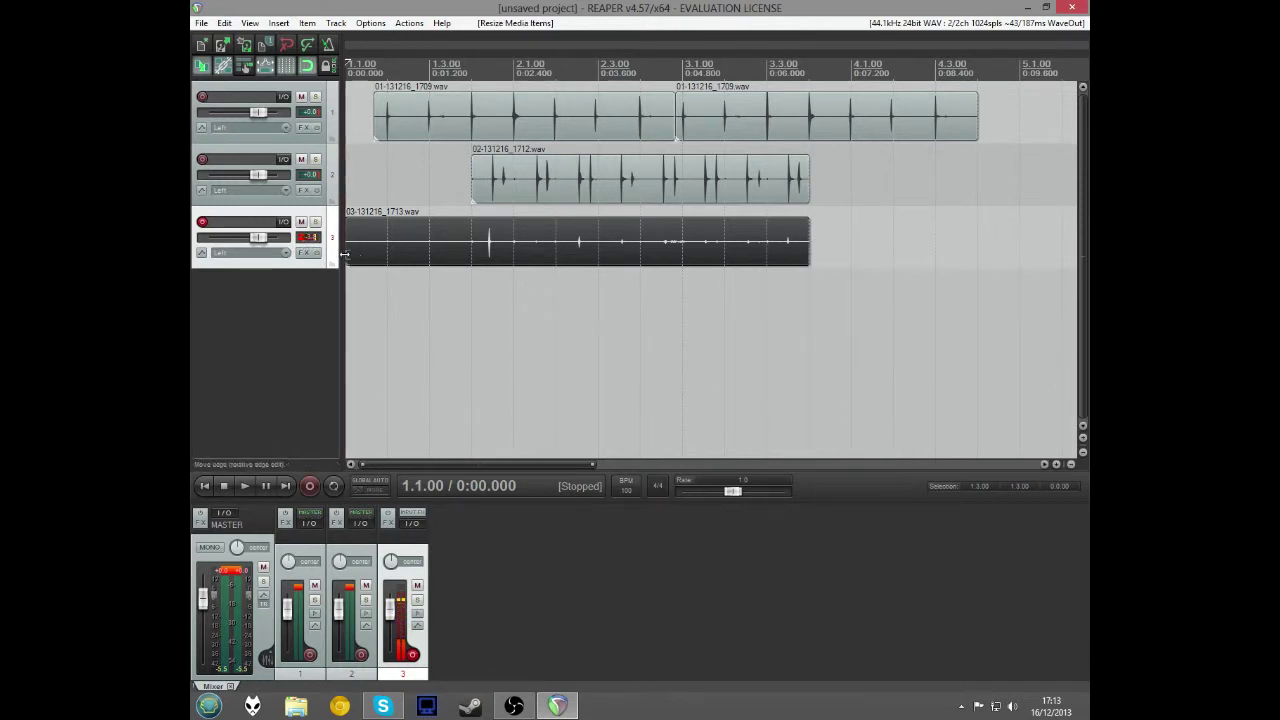
pyautogui.moveTo(345, 254); pyautogui.dragTo(468, 254)
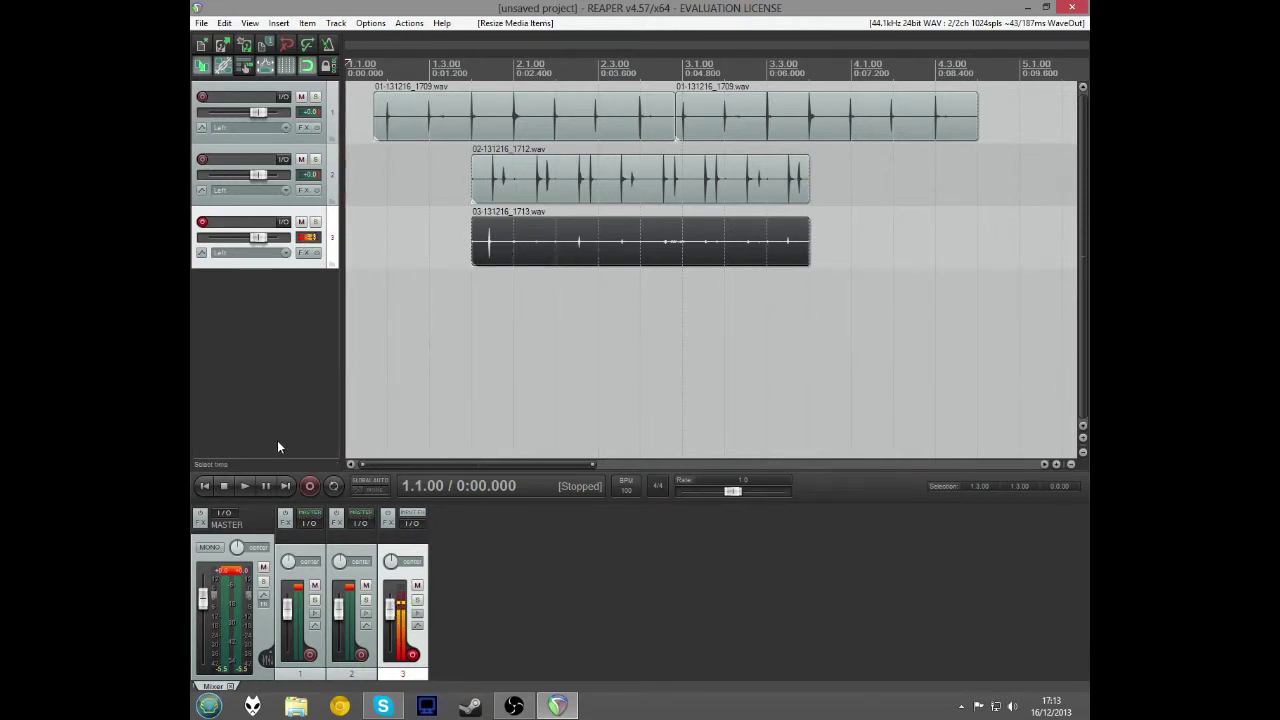
pyautogui.click(243, 486)
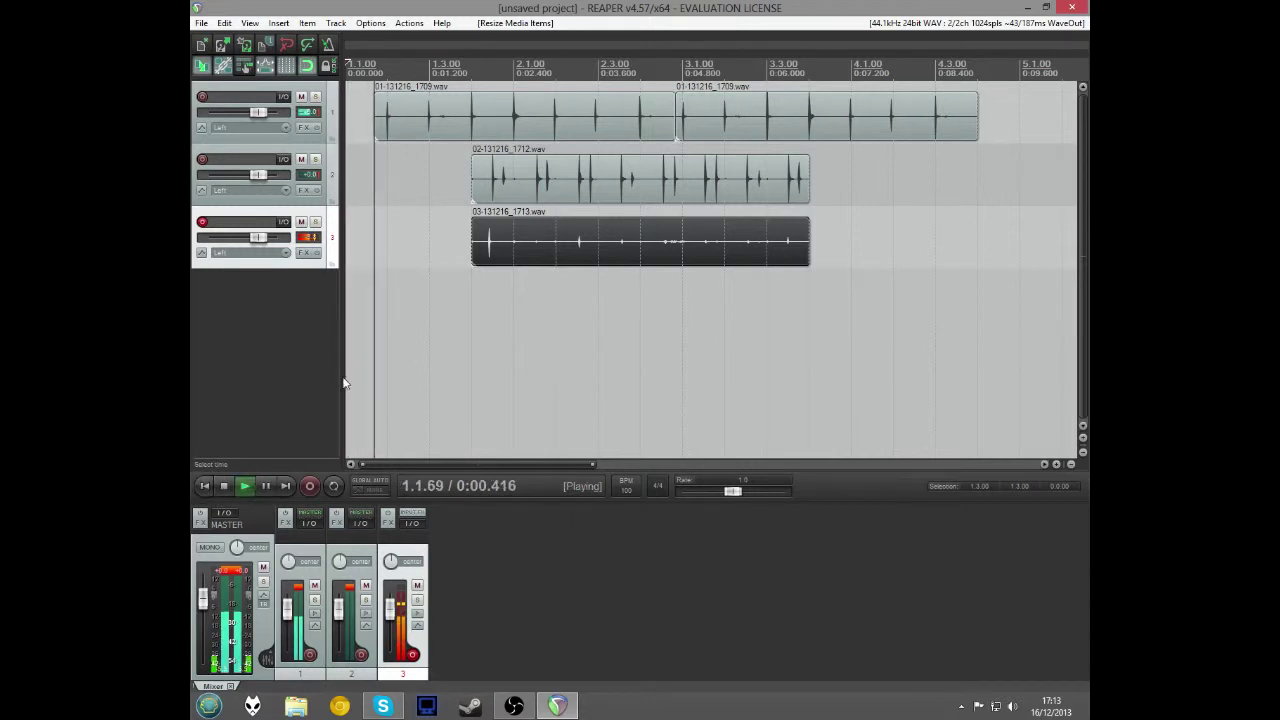
pyautogui.click(223, 486)
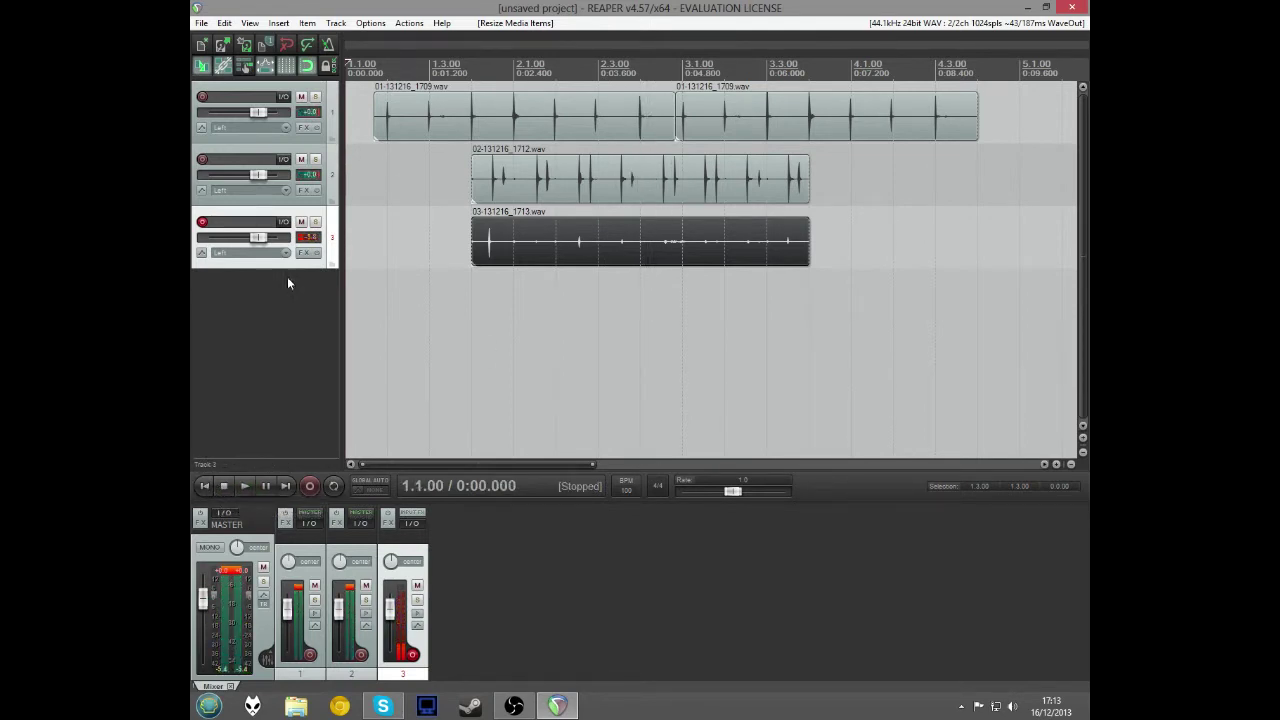
# - Drag track 3's volume fader up, then pull it far down
pyautogui.moveTo(254, 236)
pyautogui.moveTo(254, 236); pyautogui.dragTo(264, 240)
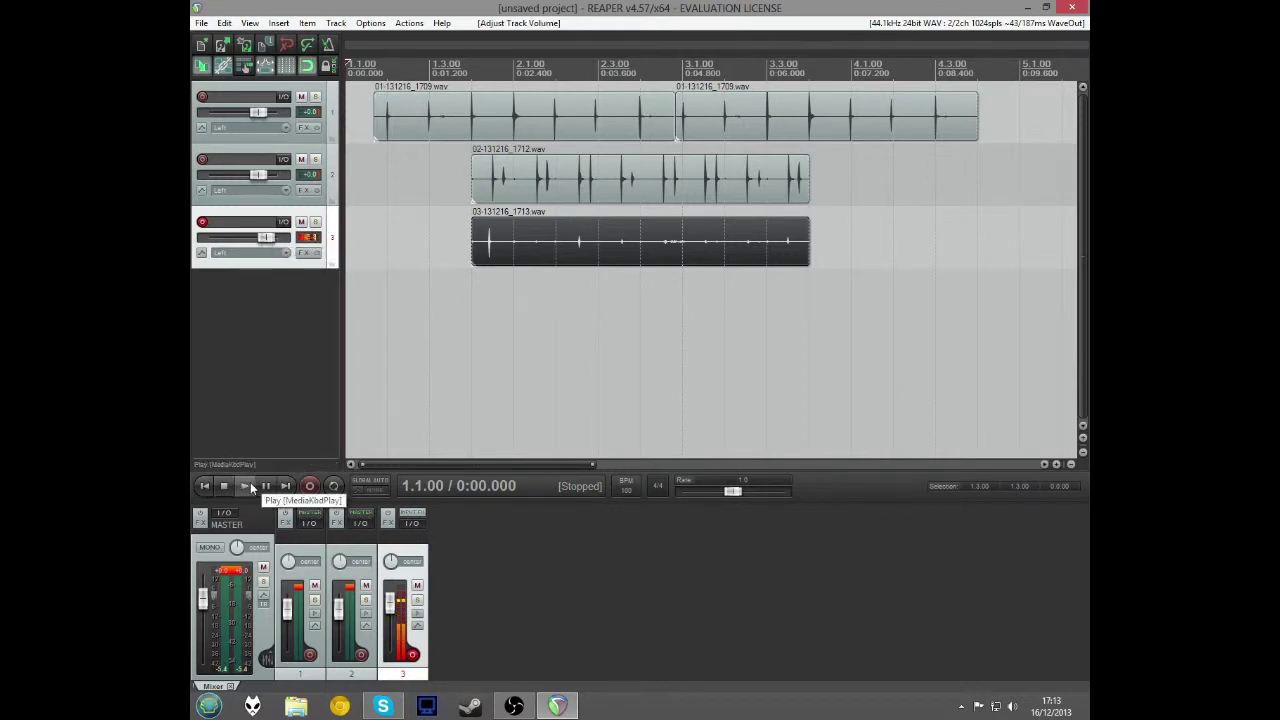
pyautogui.moveTo(390, 605)
pyautogui.mouseDown()
pyautogui.moveTo(392, 637)
pyautogui.moveTo(392, 600)
pyautogui.moveTo(393, 636)
pyautogui.moveTo(393, 617)
pyautogui.mouseUp()
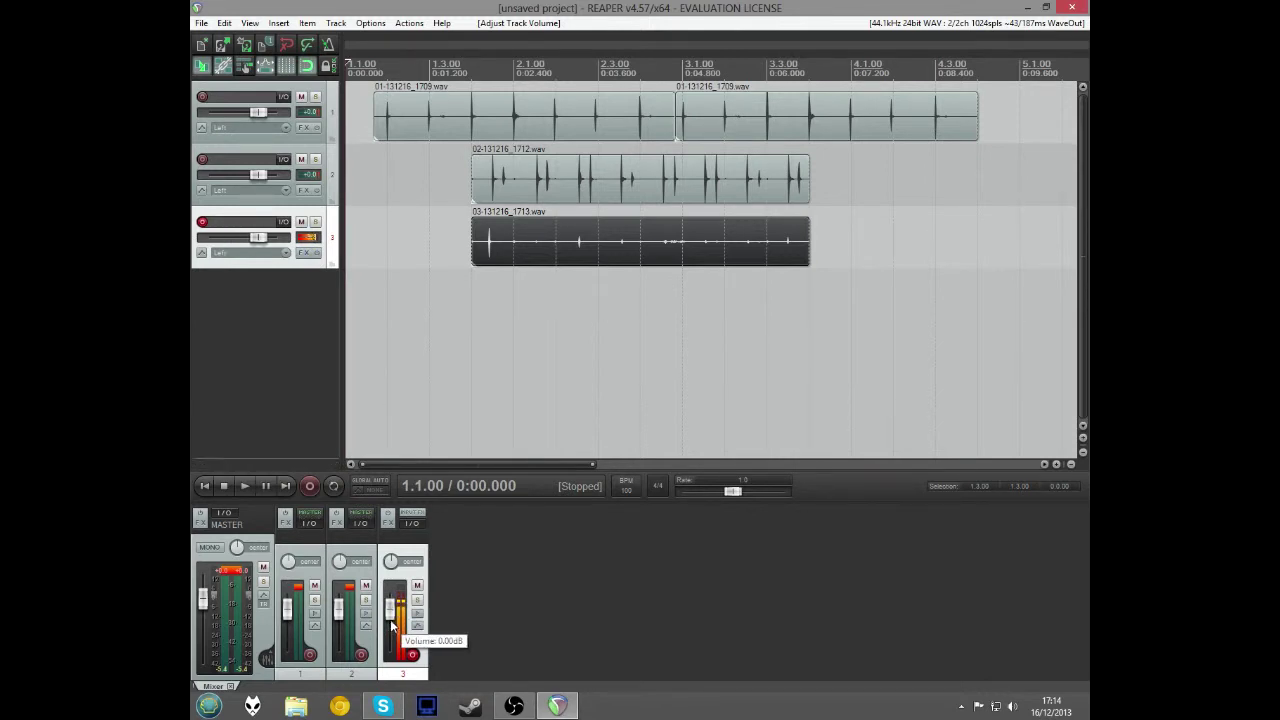
# - Enter +6.00 dB as track 3's volume in its routing settings and play the three tracks together
pyautogui.rightClick(390, 613)
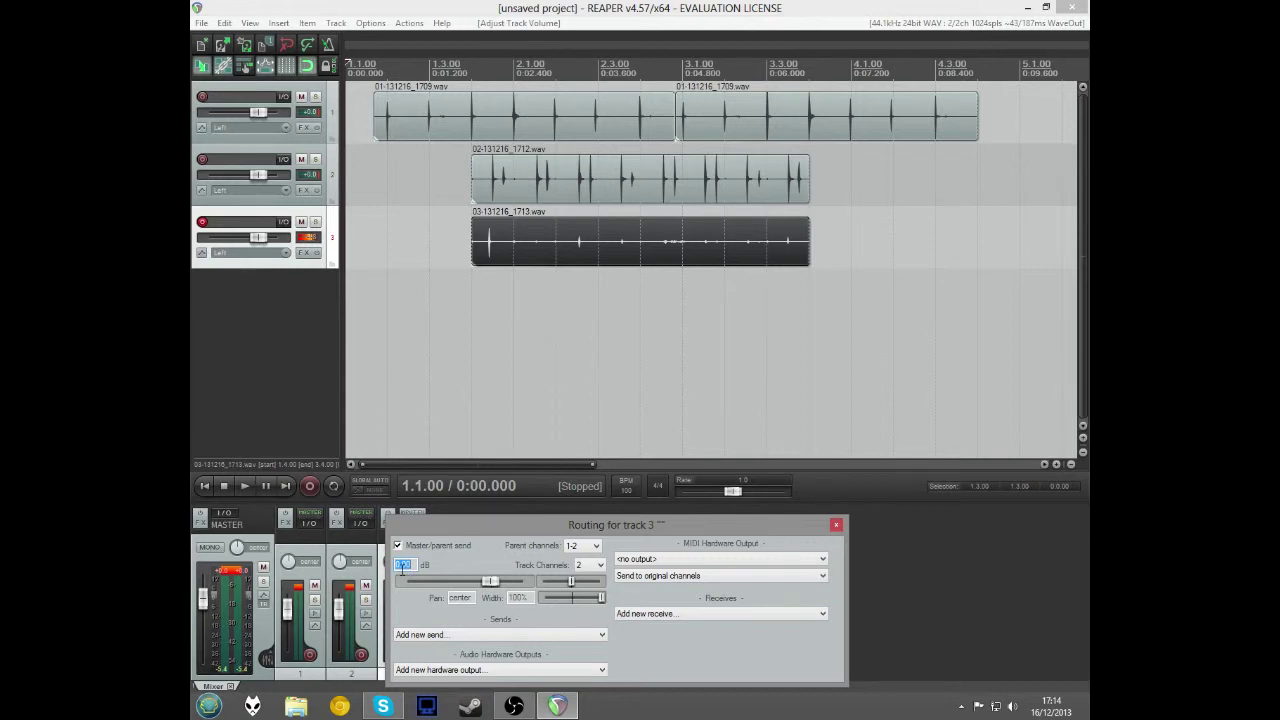
pyautogui.write('6')
pyautogui.press('Return')
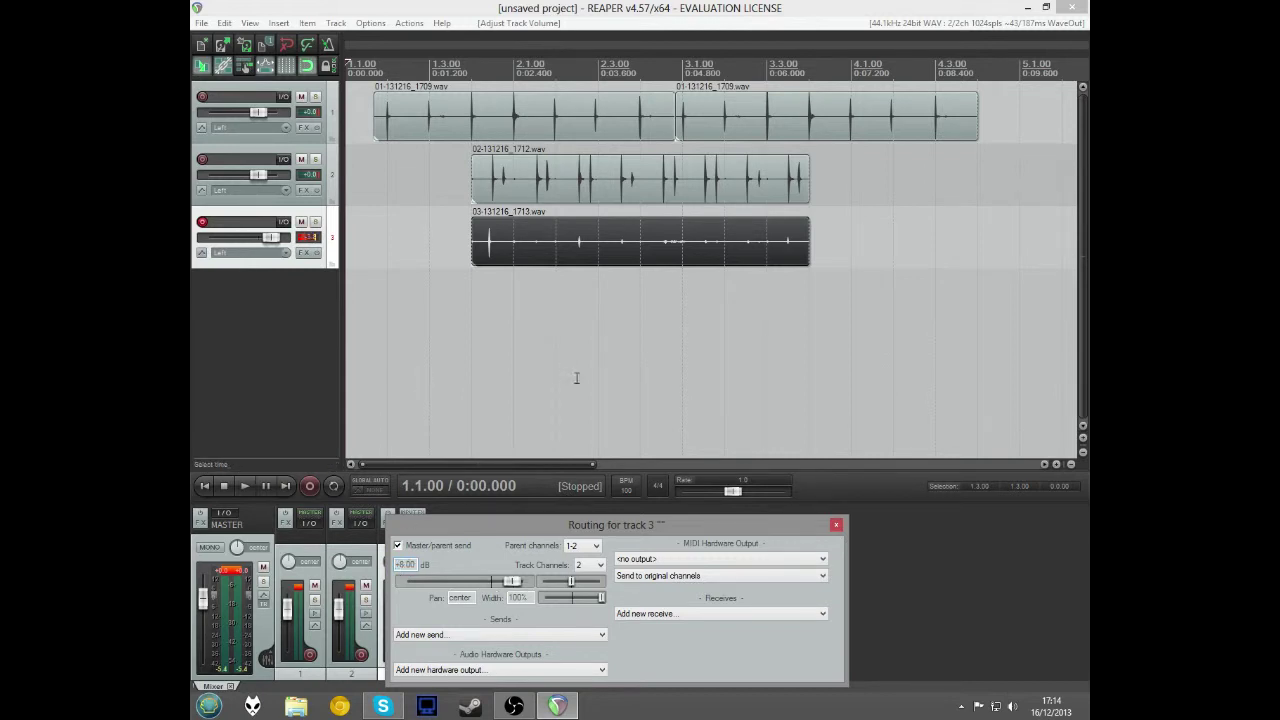
pyautogui.click(837, 528)
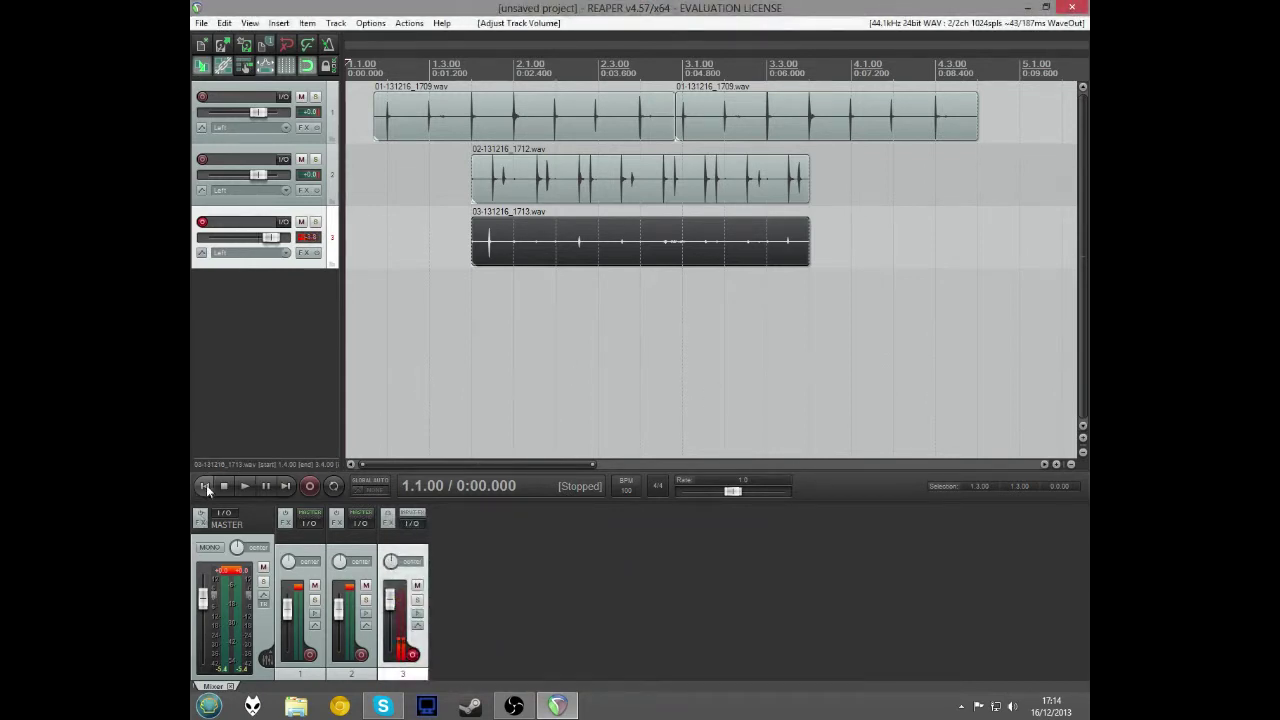
pyautogui.click(245, 486)
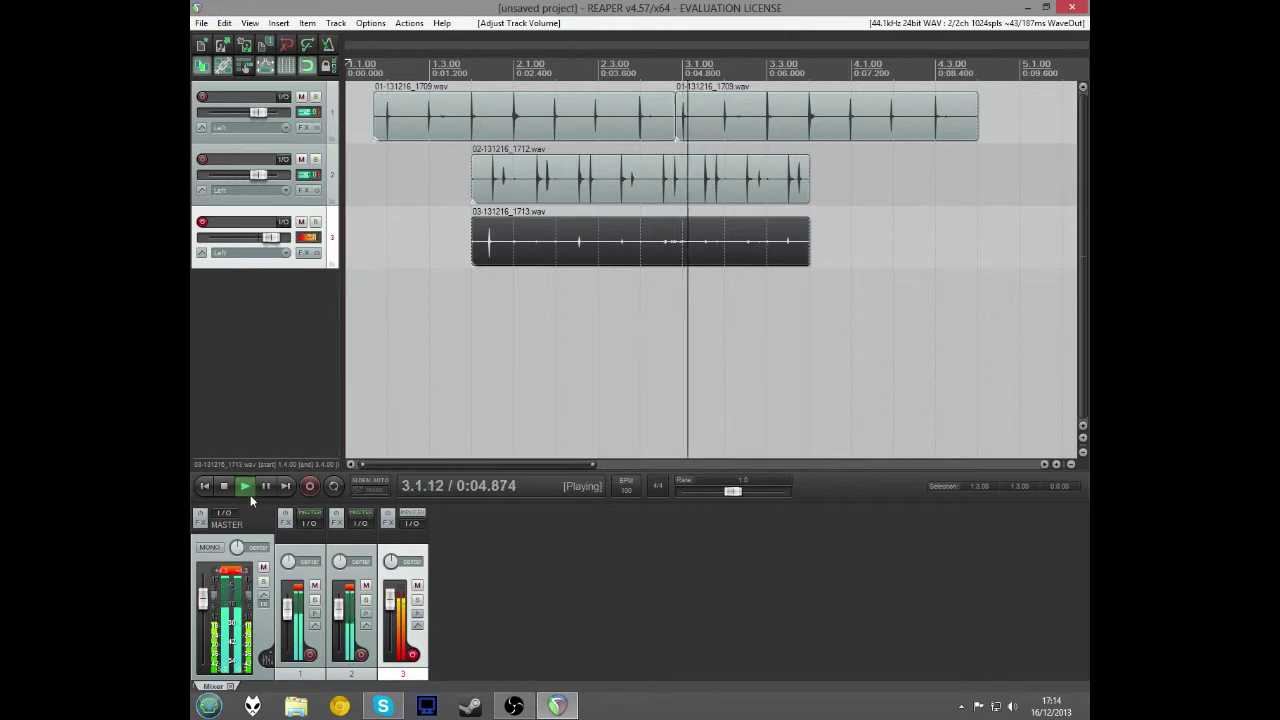
# - Shorten track 3's clip to a single hit, audition the loop, then disarm track 3 from recording
pyautogui.click(221, 487)
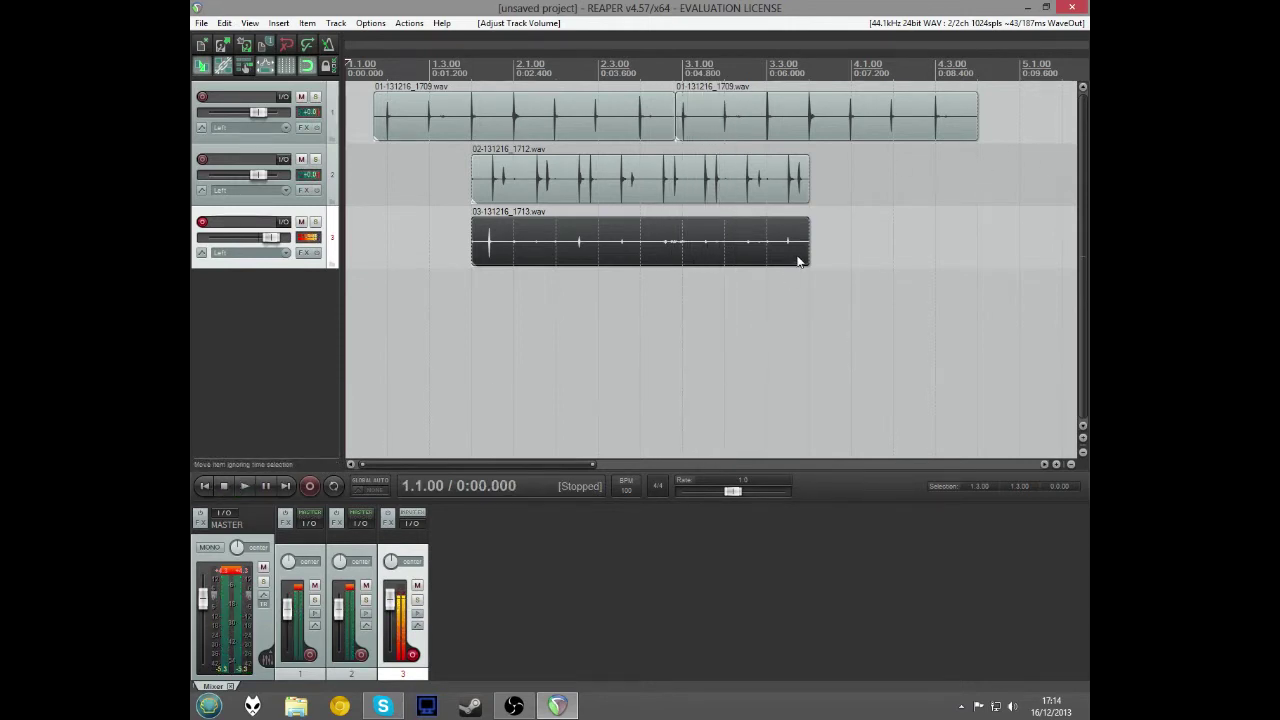
pyautogui.moveTo(803, 247)
pyautogui.mouseDown()
pyautogui.moveTo(492, 247)
pyautogui.moveTo(797, 249)
pyautogui.mouseUp()
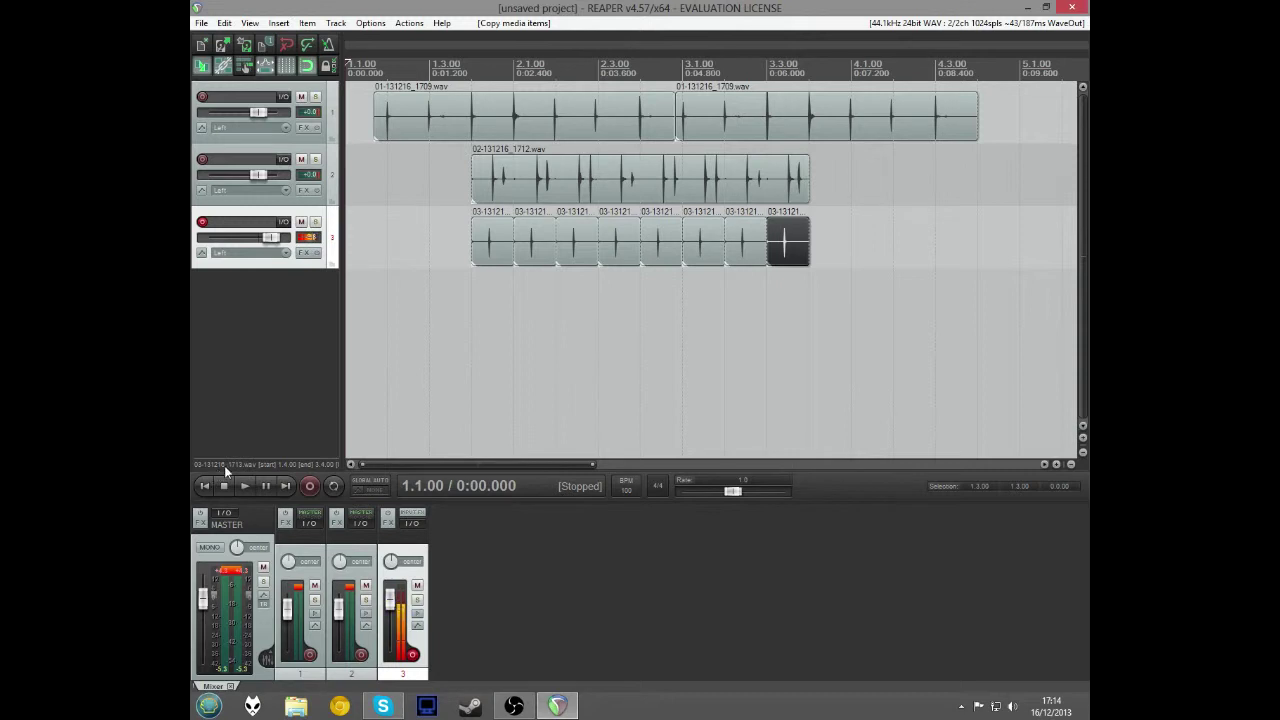
pyautogui.click(245, 487)
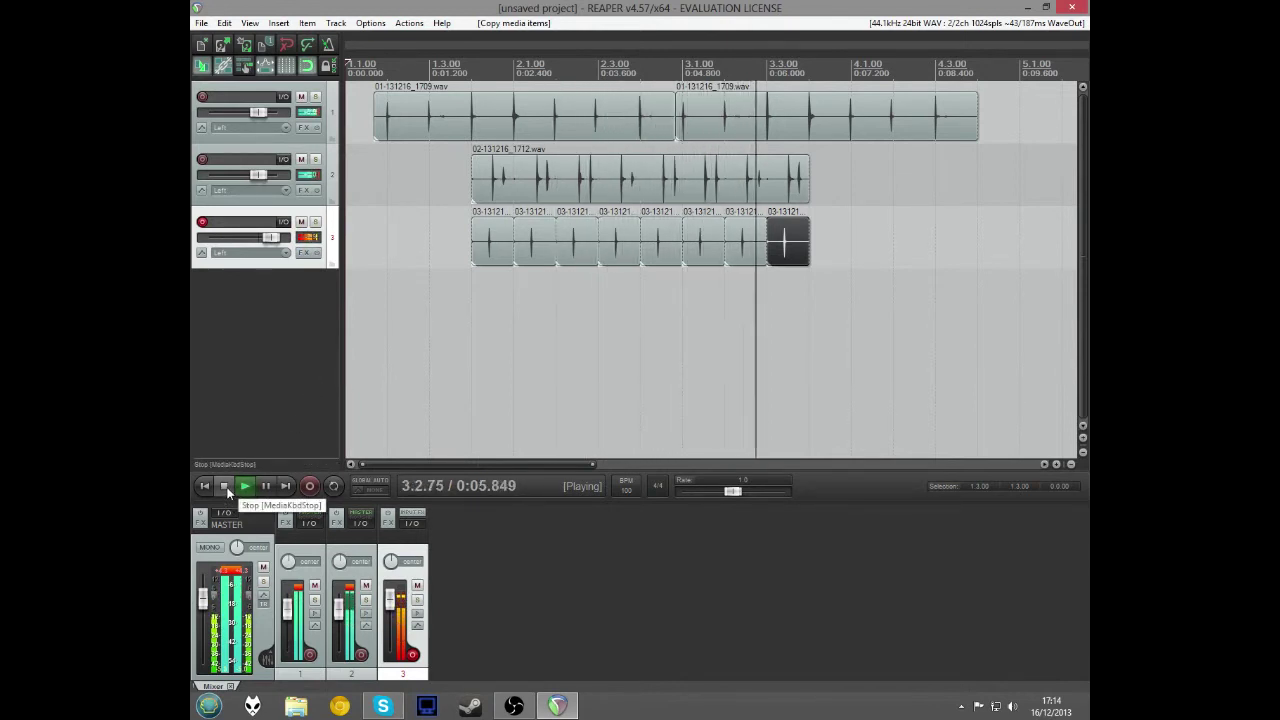
pyautogui.click(227, 488)
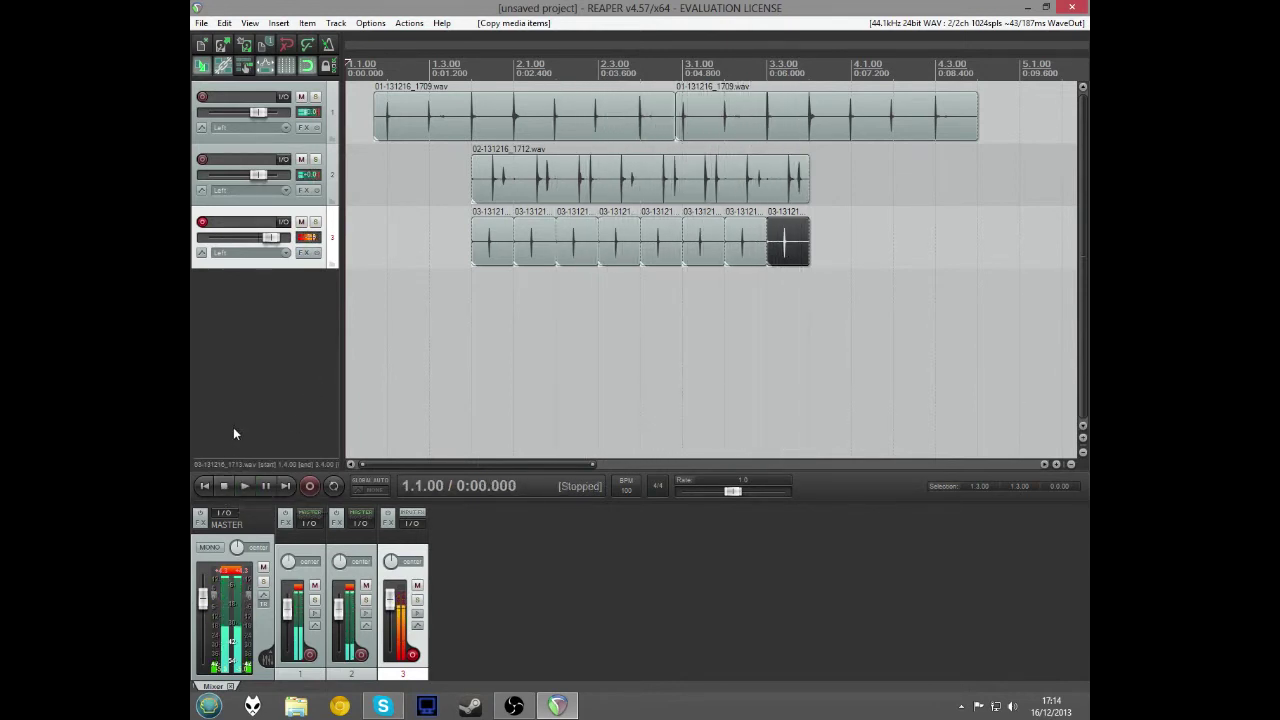
pyautogui.click(202, 222)
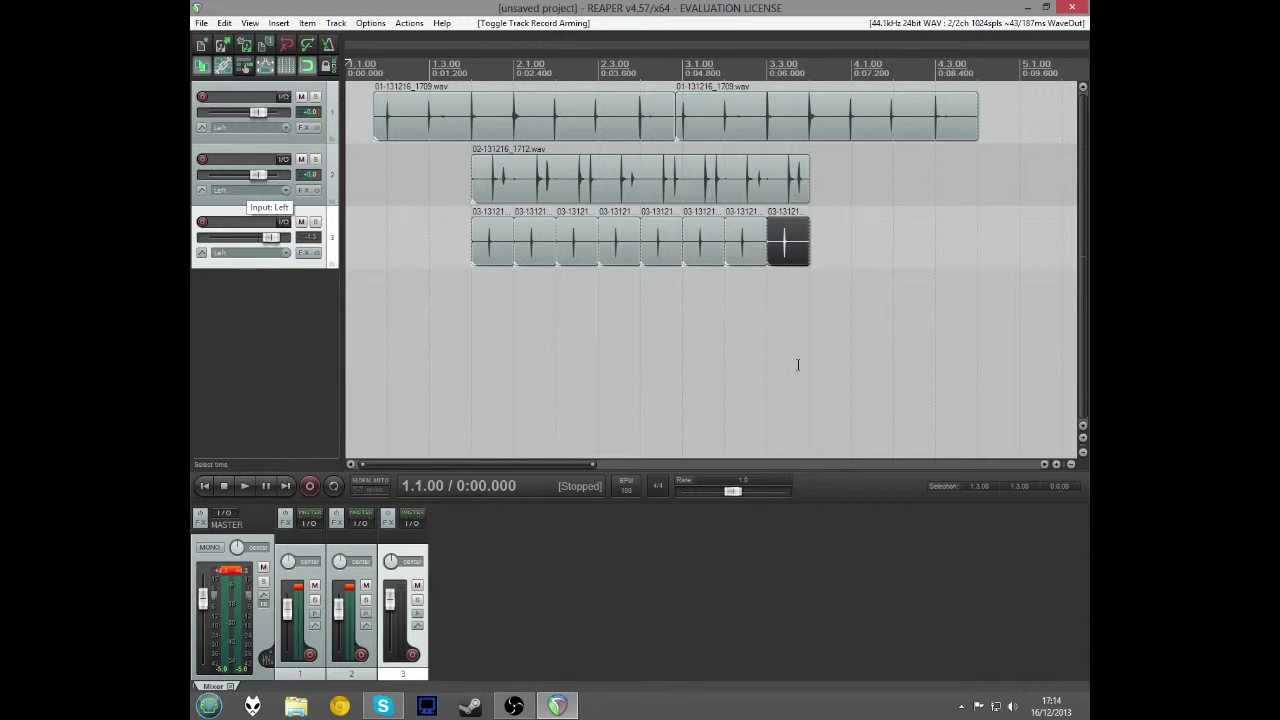
# - Select the track 2 and track 3 clips and move them to the project start at 1.1.00
pyautogui.moveTo(785, 293)
pyautogui.mouseDown()
pyautogui.moveTo(765, 268)
pyautogui.moveTo(471, 143)
pyautogui.moveTo(753, 348)
pyautogui.moveTo(790, 301)
pyautogui.mouseUp()
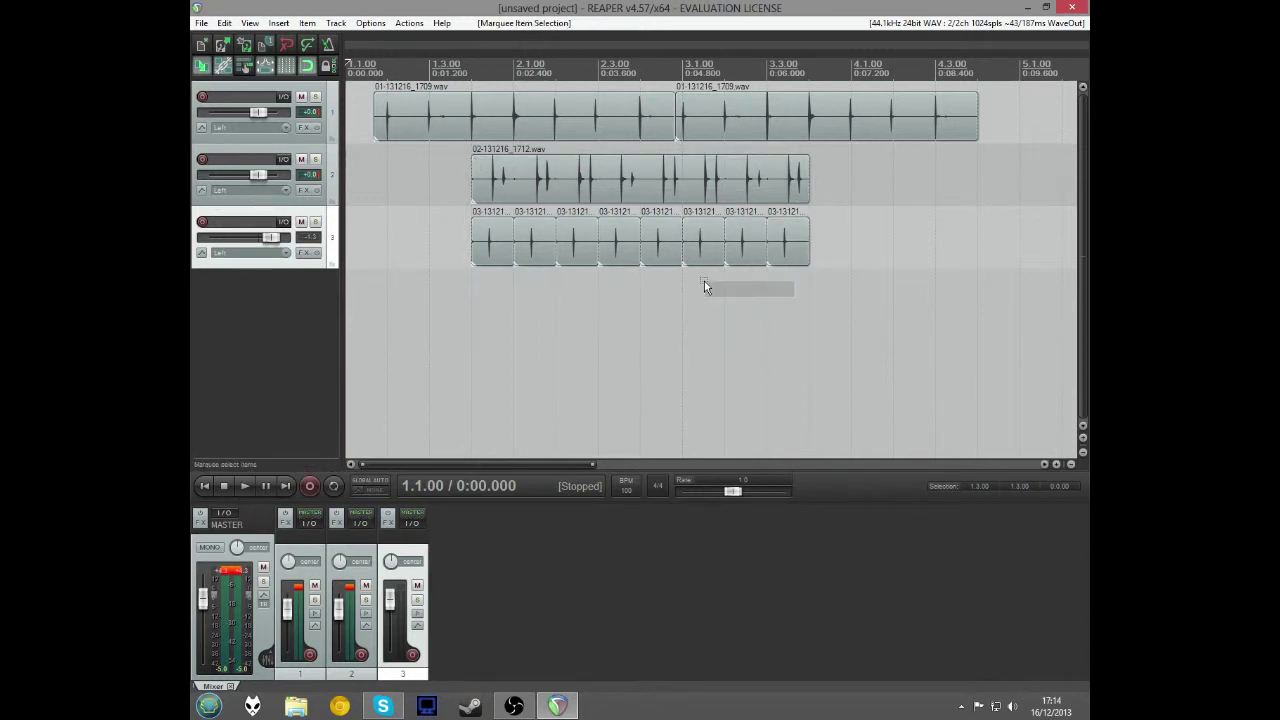
pyautogui.moveTo(704, 287); pyautogui.dragTo(472, 152)
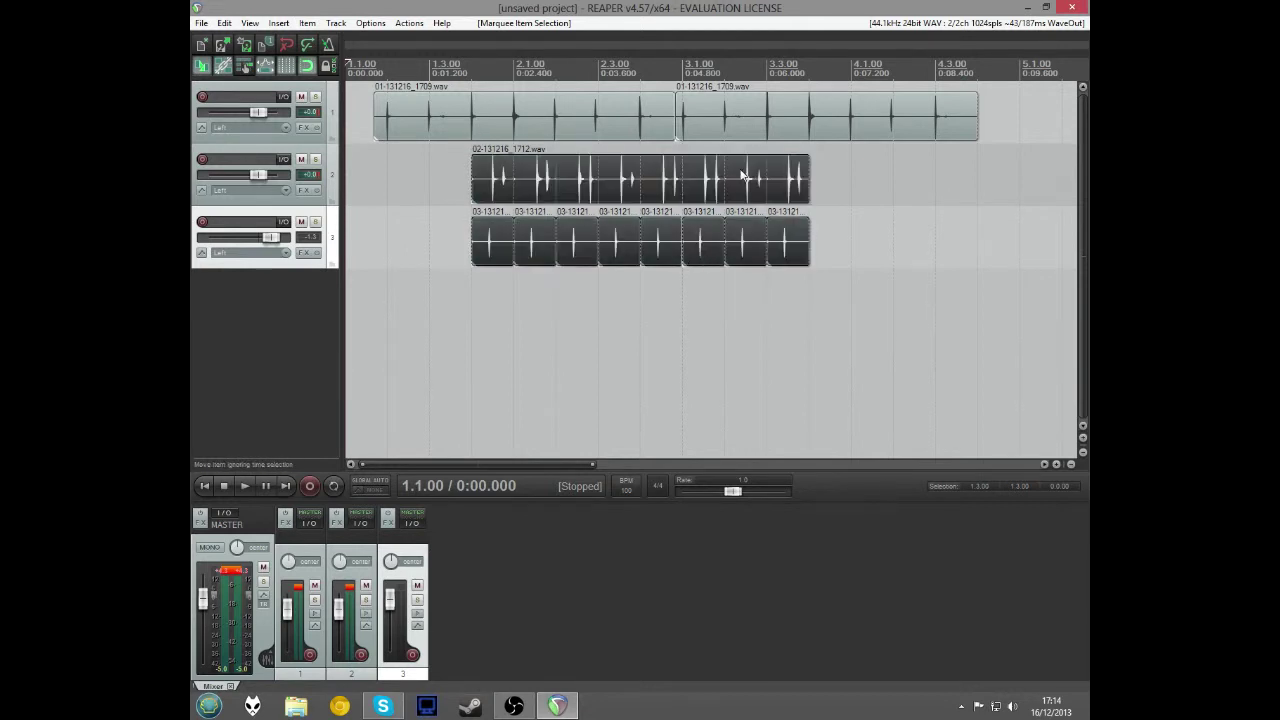
pyautogui.moveTo(743, 176); pyautogui.dragTo(576, 164)
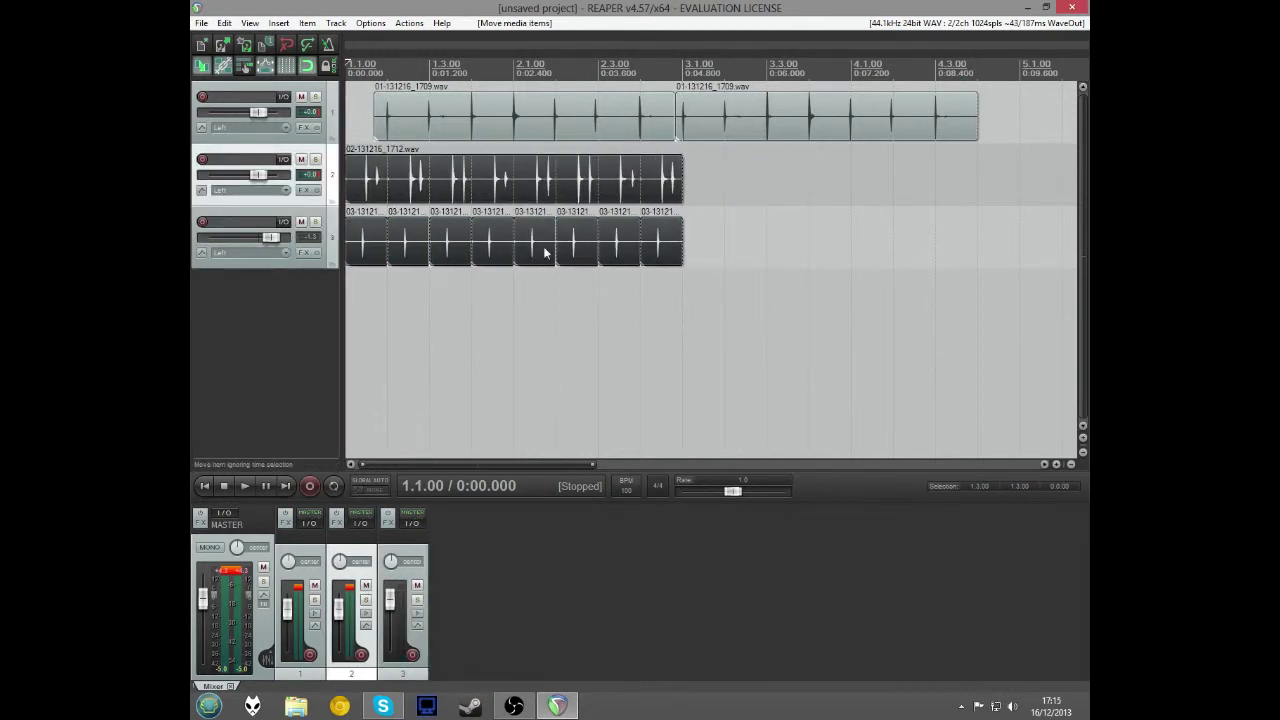
pyautogui.click(508, 356)
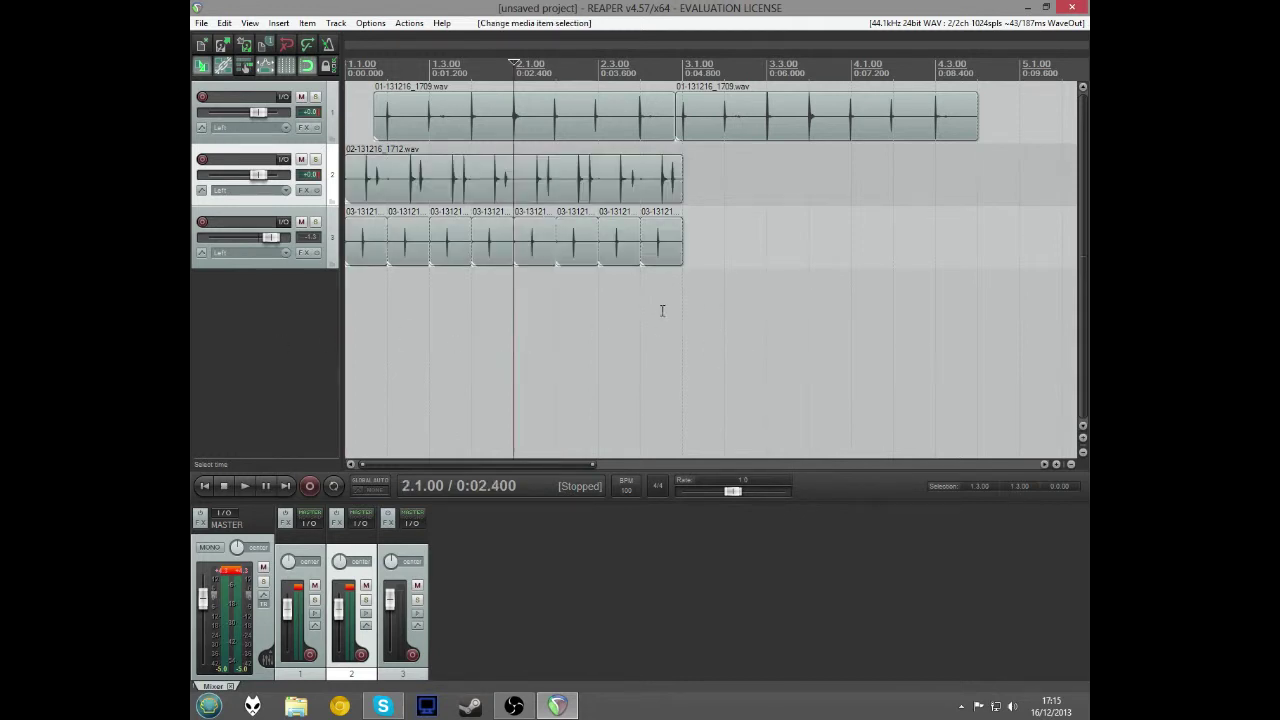
pyautogui.moveTo(682, 334); pyautogui.dragTo(334, 134)
# - Clear the time selection and delete the second, repeated clip on track 1
pyautogui.click(465, 352)
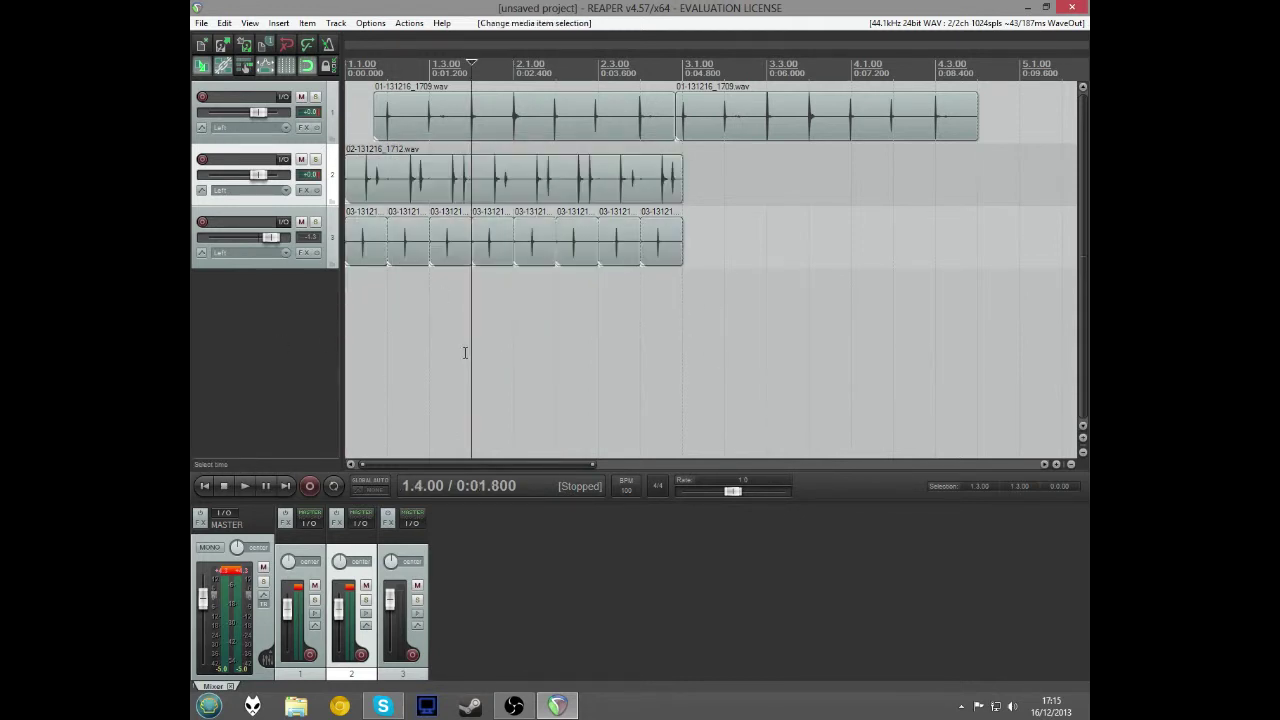
pyautogui.moveTo(940, 360); pyautogui.dragTo(348, 350)
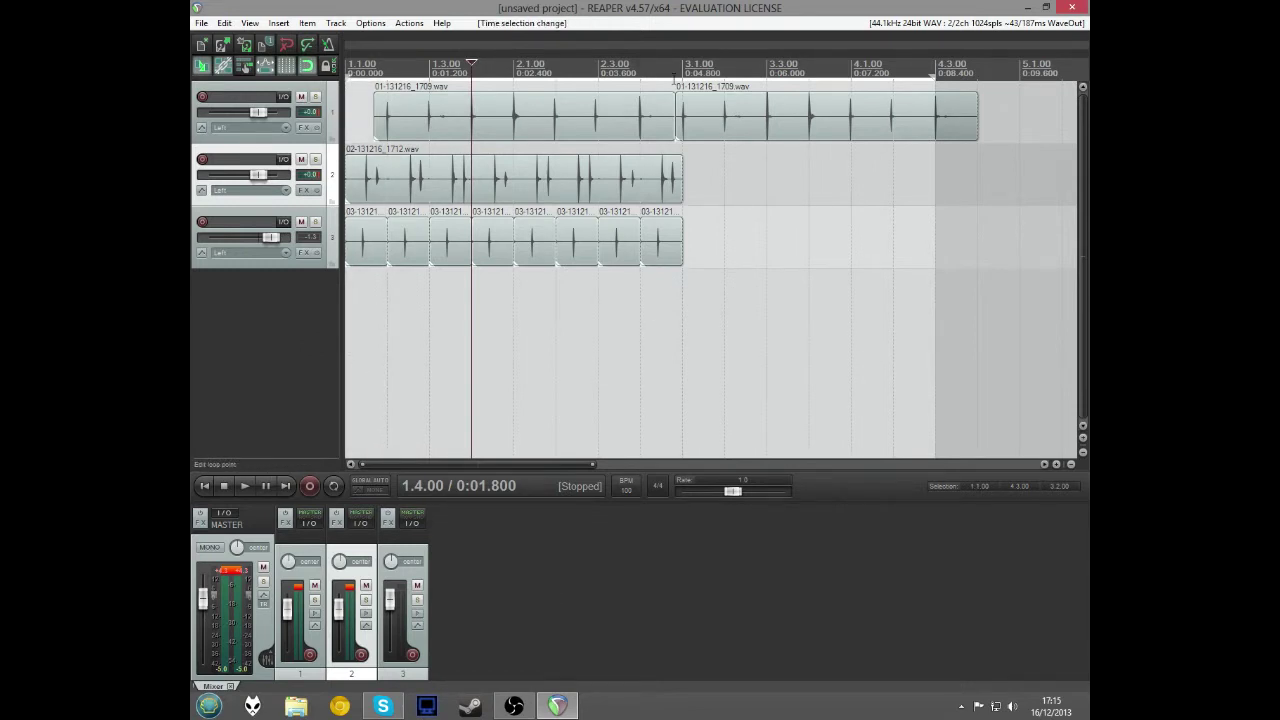
pyautogui.rightClick(674, 78)
pyautogui.click(700, 87)
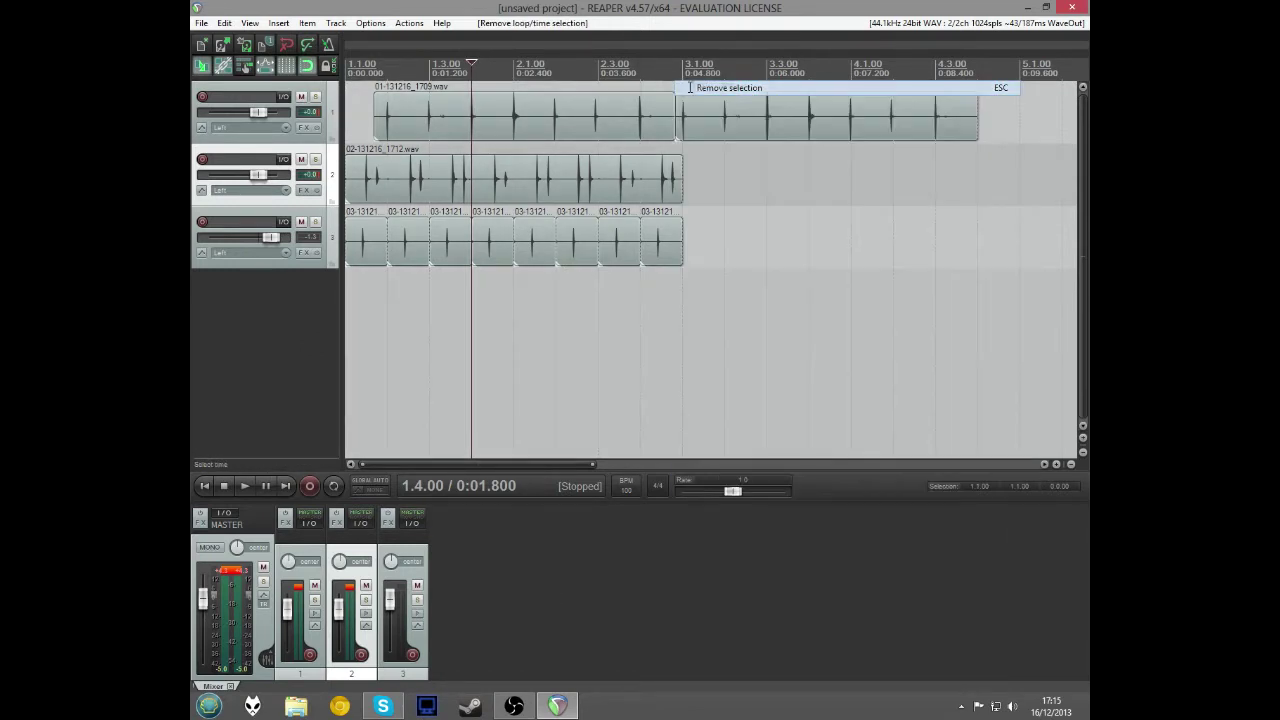
pyautogui.moveTo(968, 263); pyautogui.dragTo(512, 290)
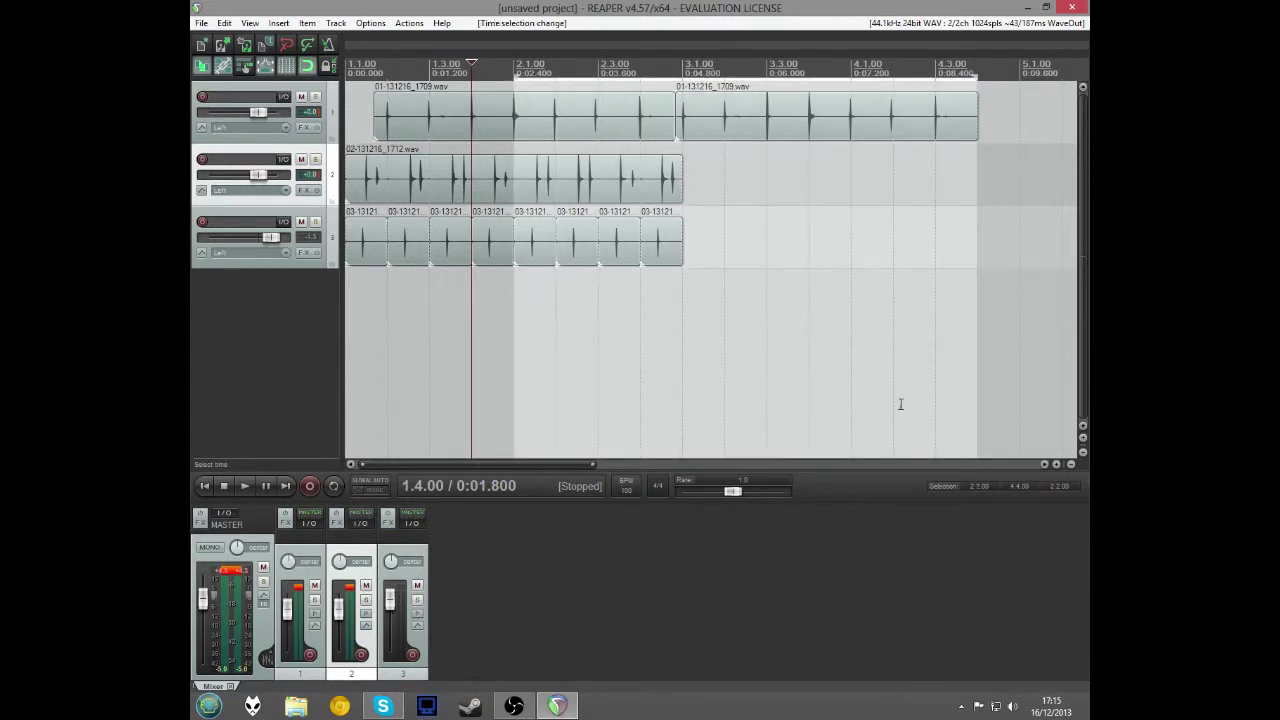
pyautogui.hotkey('ctrl', 'z')
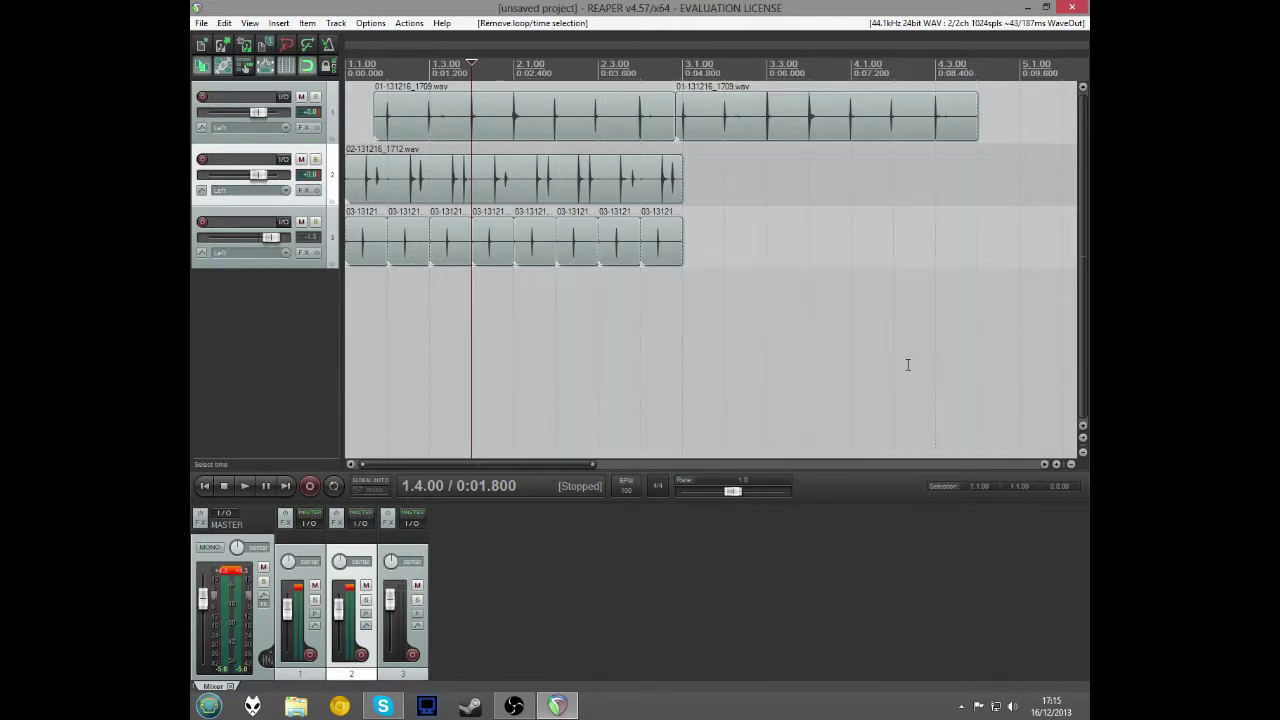
pyautogui.click(829, 130)
pyautogui.press('Delete')
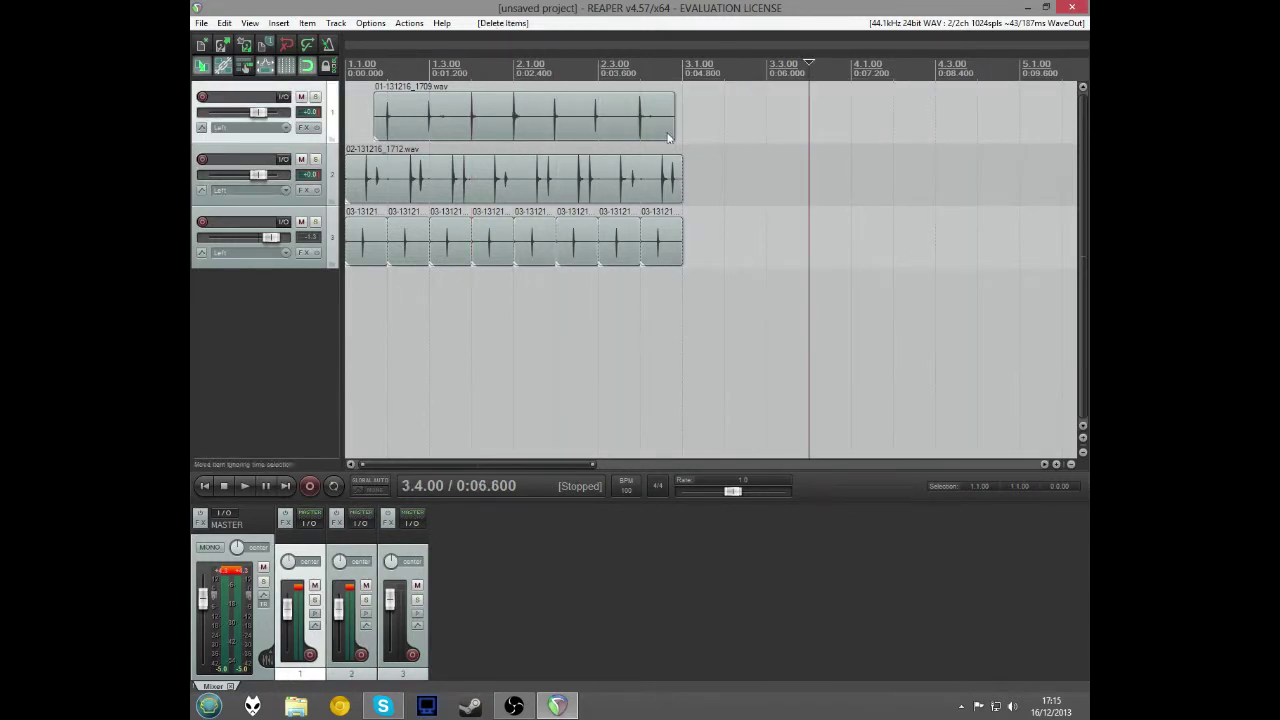
# - Extend track 1's clip, copy all clips to start at bar 3, and play the doubled loop from the start
pyautogui.moveTo(671, 121); pyautogui.dragTo(684, 121)
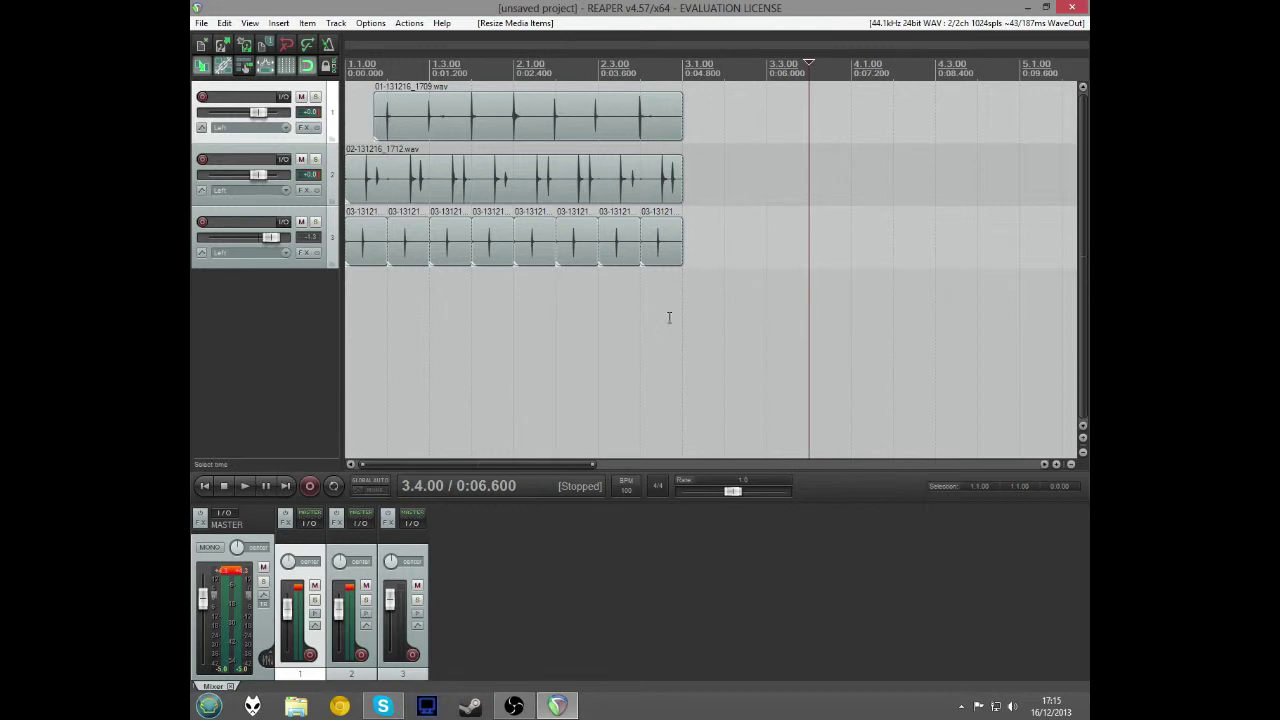
pyautogui.moveTo(669, 318); pyautogui.dragTo(388, 104)
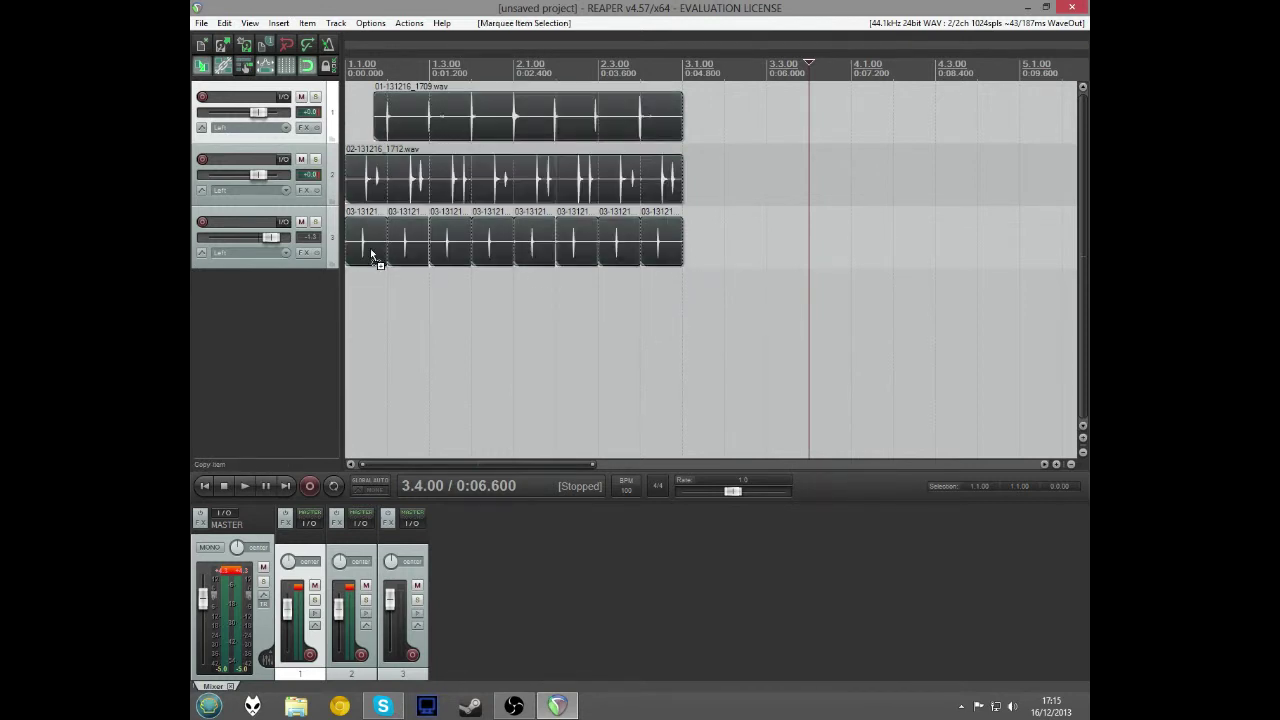
pyautogui.moveTo(370, 248); pyautogui.dragTo(707, 250)
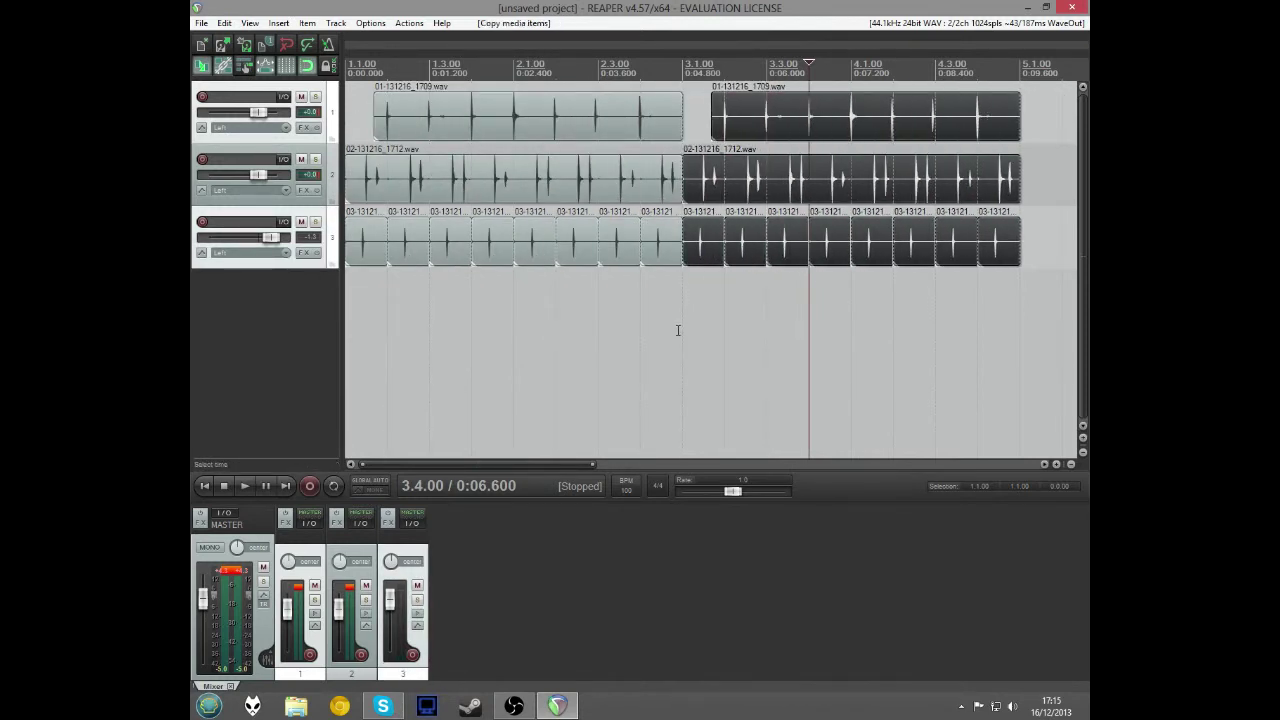
pyautogui.click(677, 330)
pyautogui.click(205, 486)
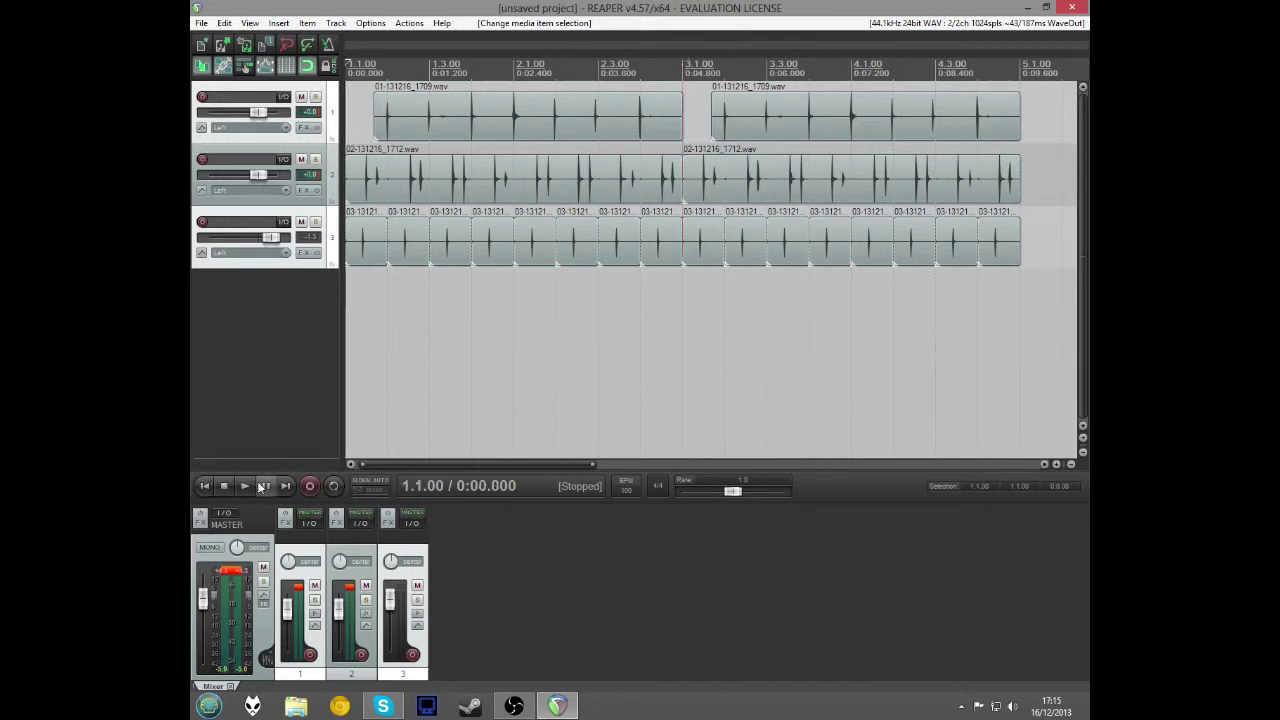
pyautogui.click(244, 486)
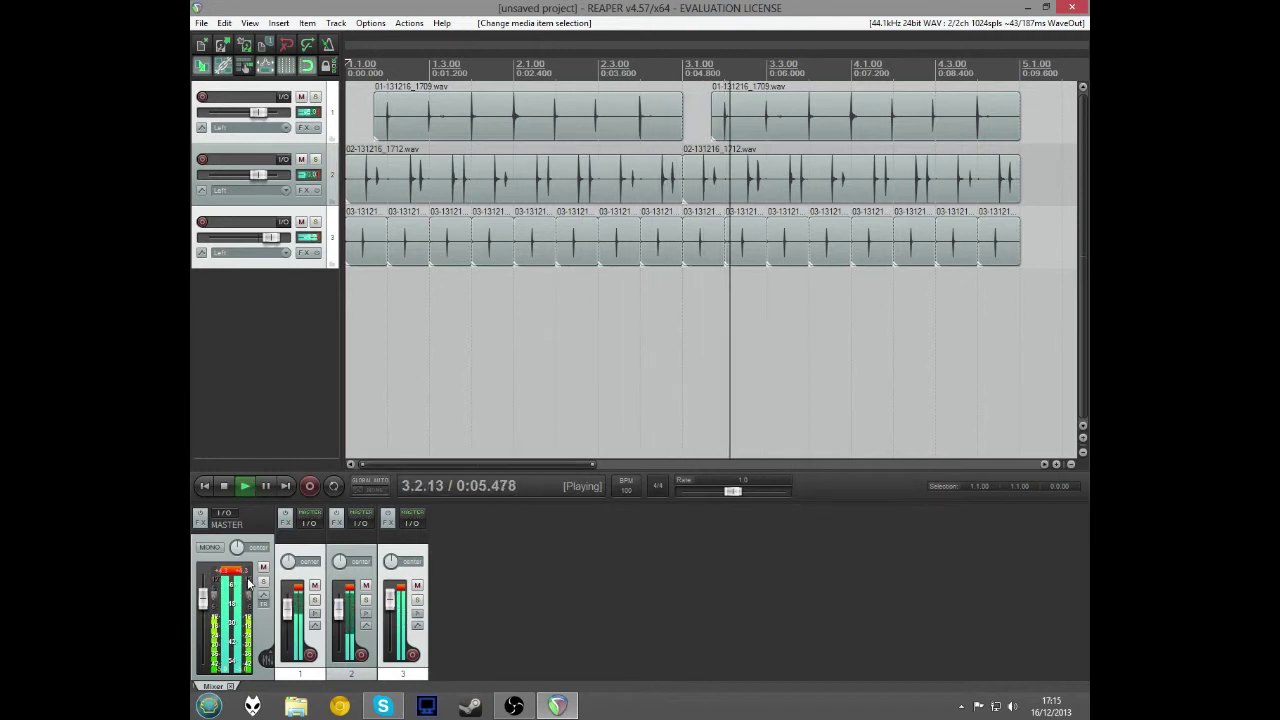
pyautogui.click(226, 487)
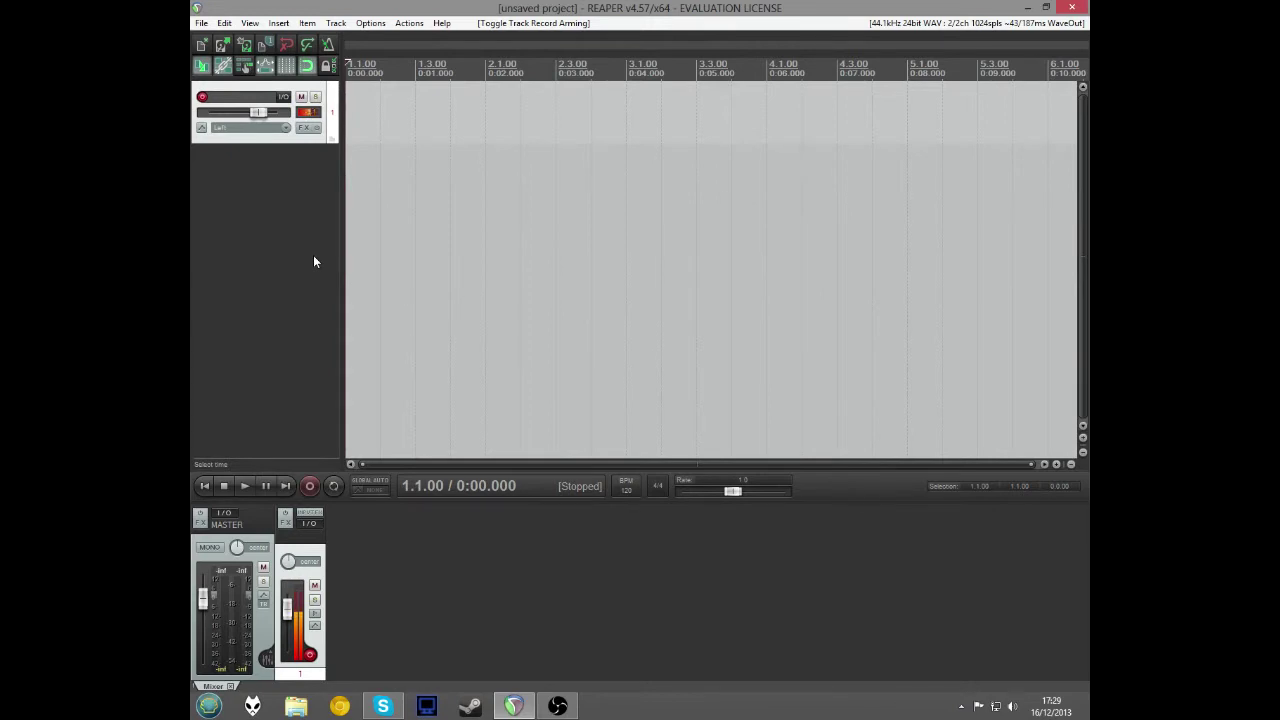
# - Choose the Rocksmith USB microphone as the input device in Preferences > Device and confirm with OK
pyautogui.click(369, 23)
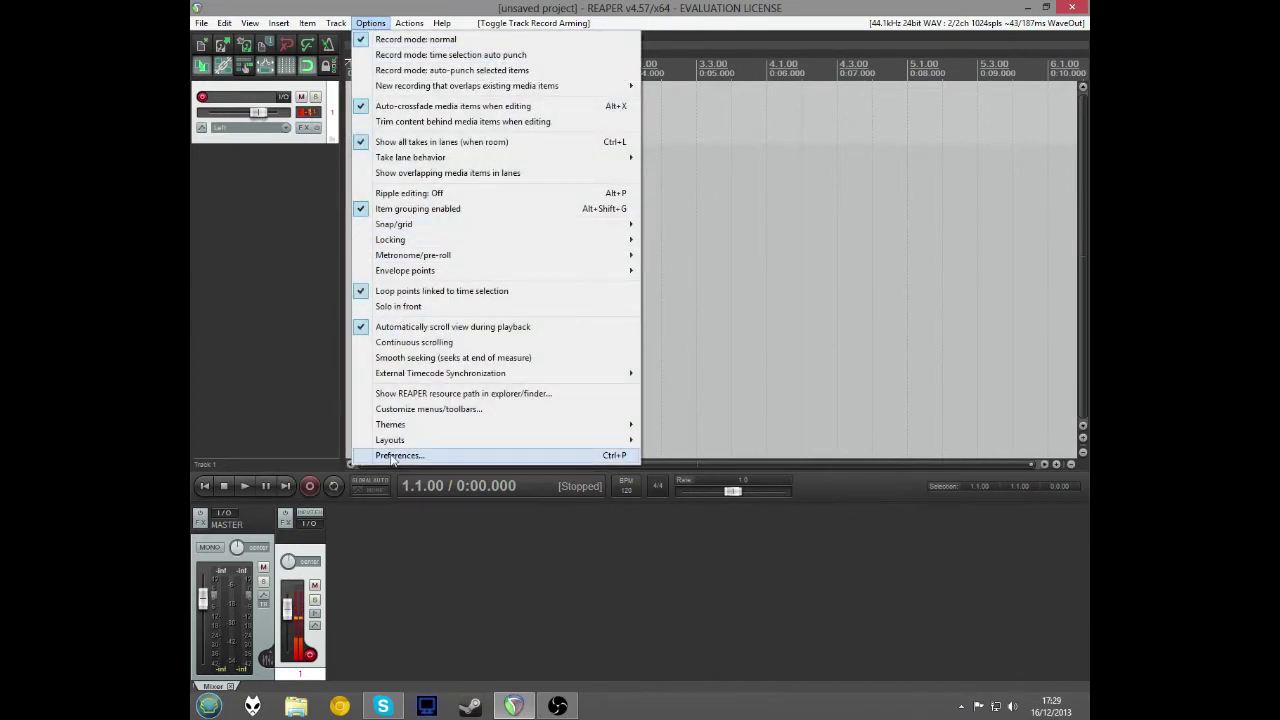
pyautogui.click(395, 456)
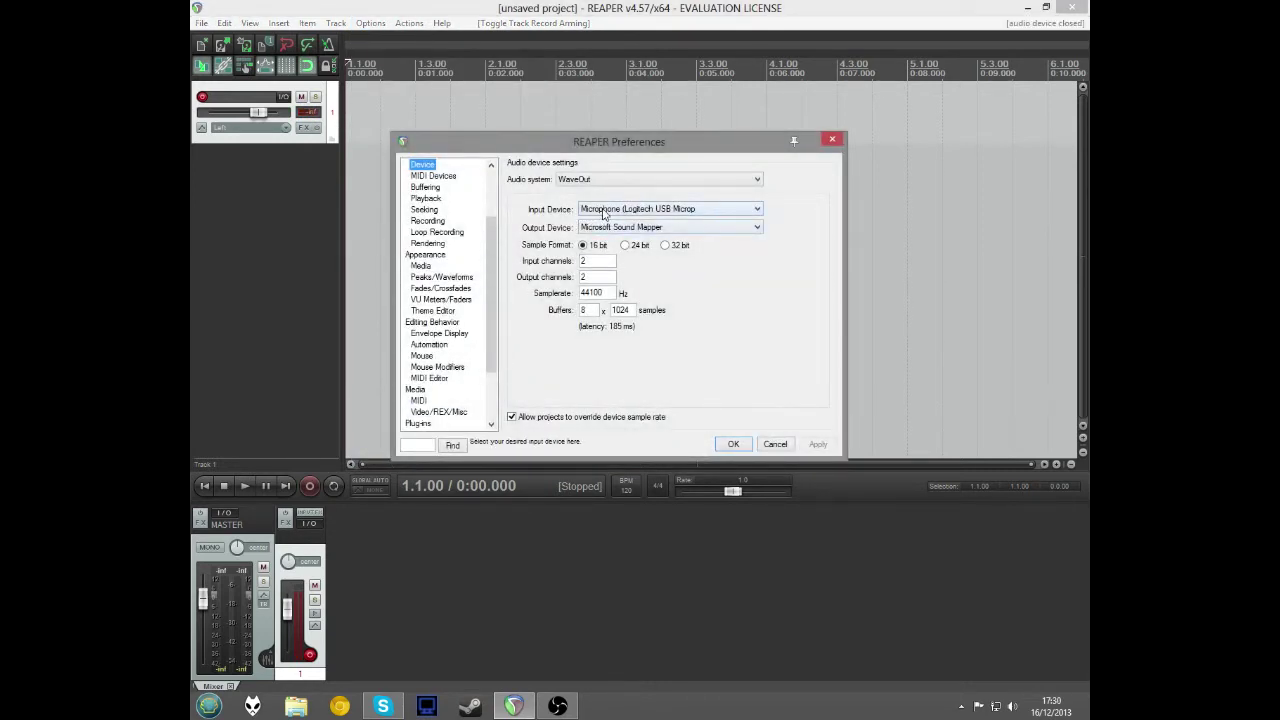
pyautogui.click(603, 210)
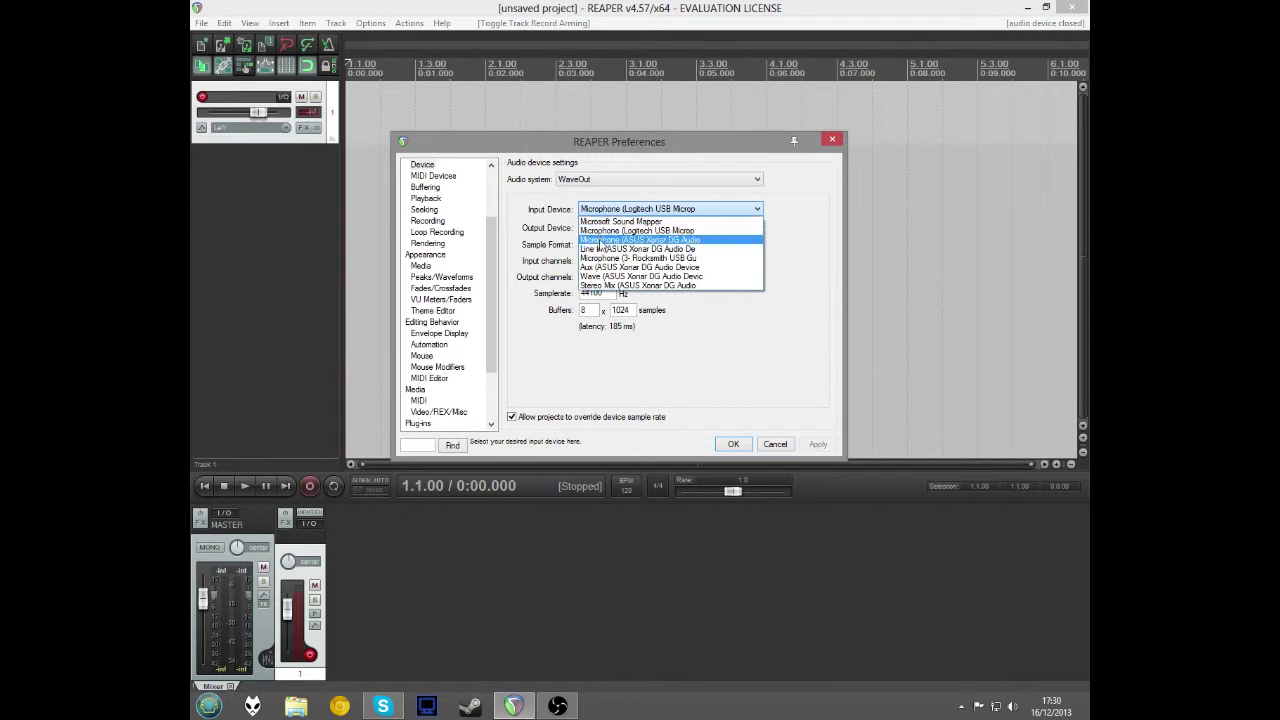
pyautogui.click(599, 262)
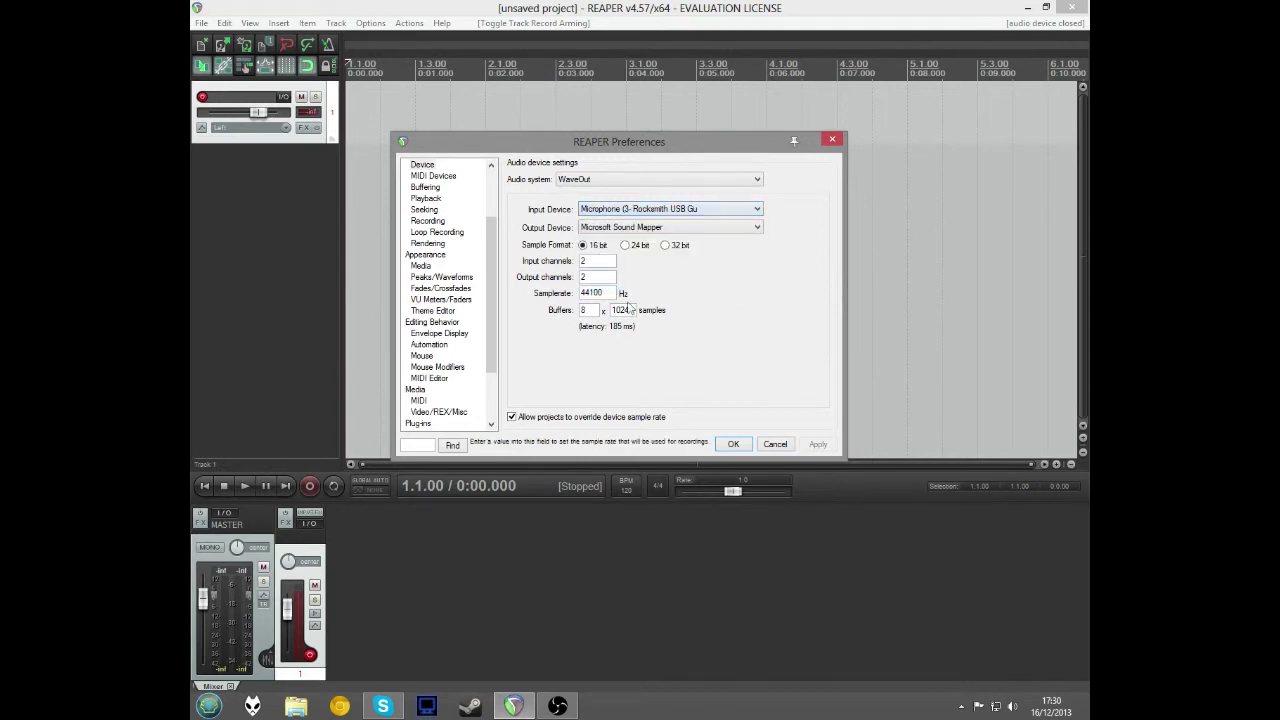
pyautogui.click(731, 445)
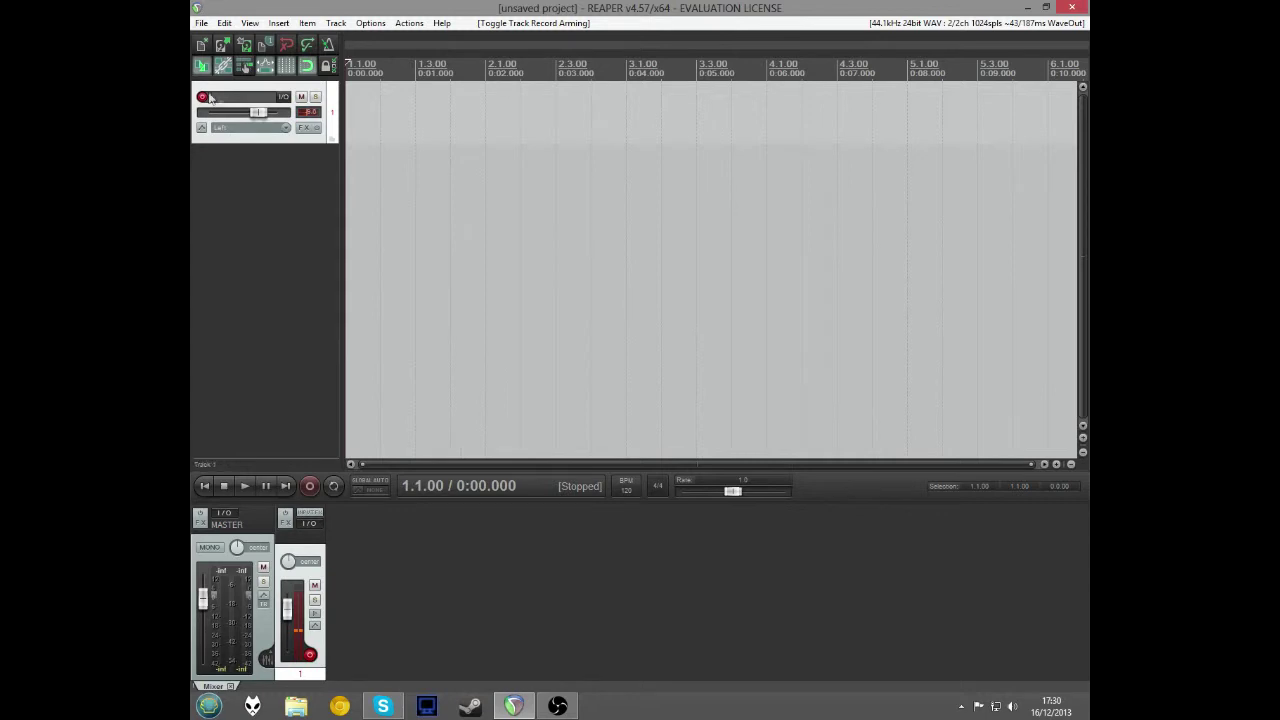
# - Enable Monitor Input on track 1 from its record input menu
pyautogui.click(281, 128)
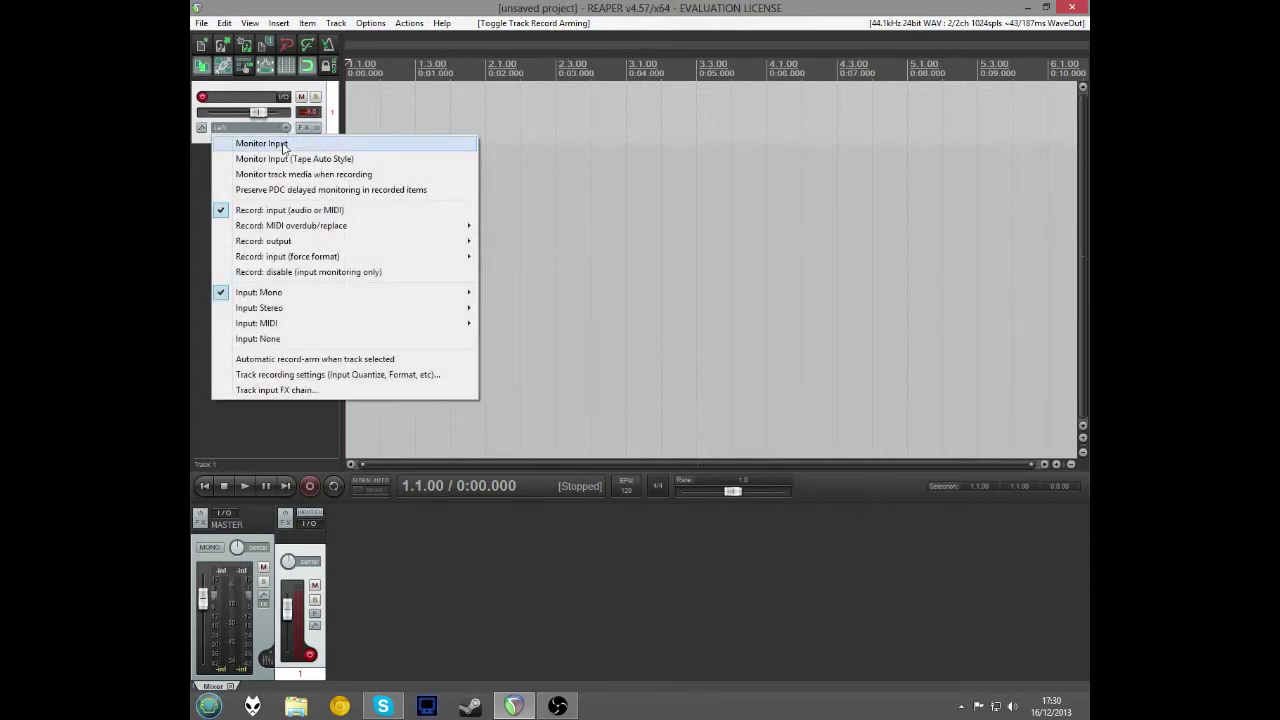
pyautogui.click(190, 178)
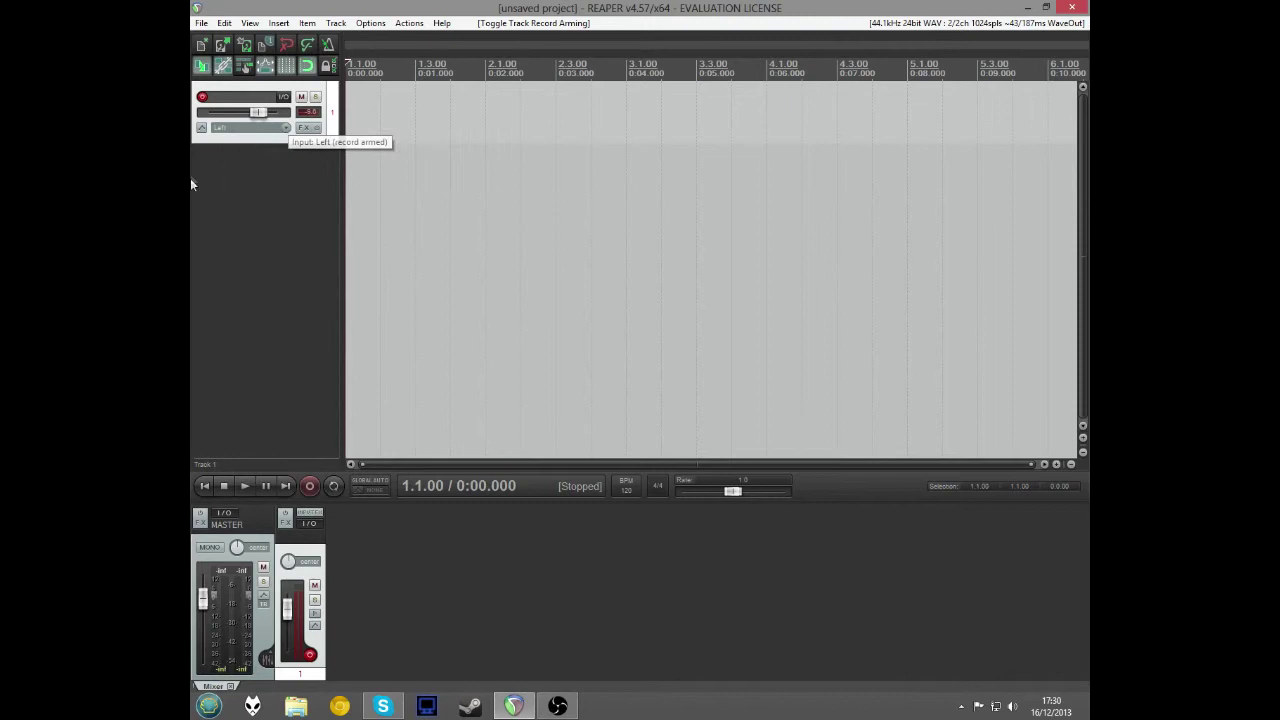
pyautogui.click(240, 131)
pyautogui.click(240, 146)
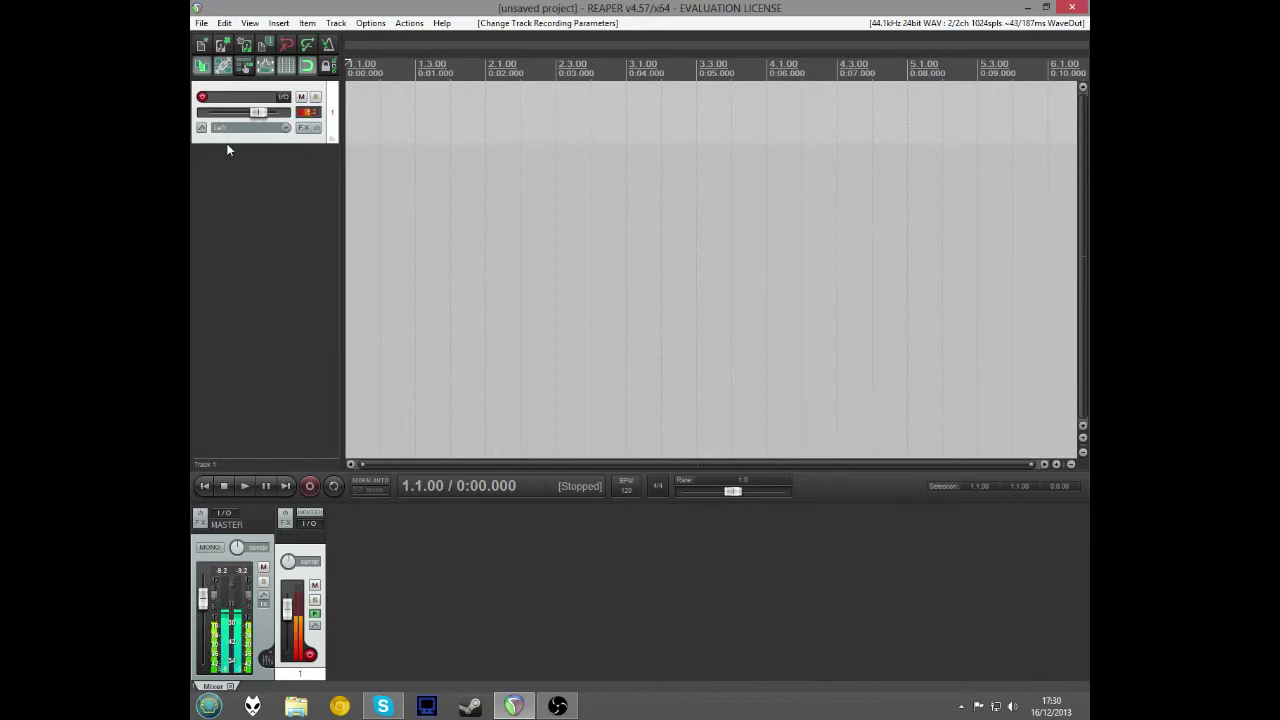
pyautogui.click(312, 487)
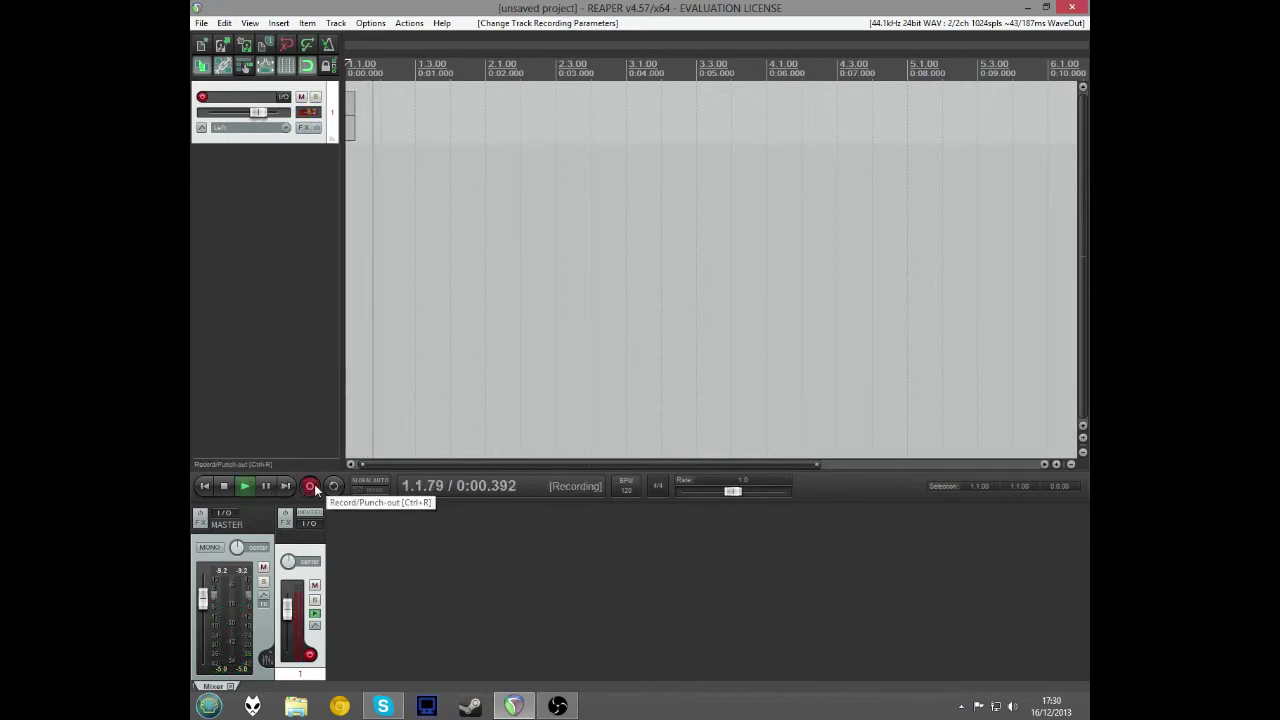
pyautogui.press('space')
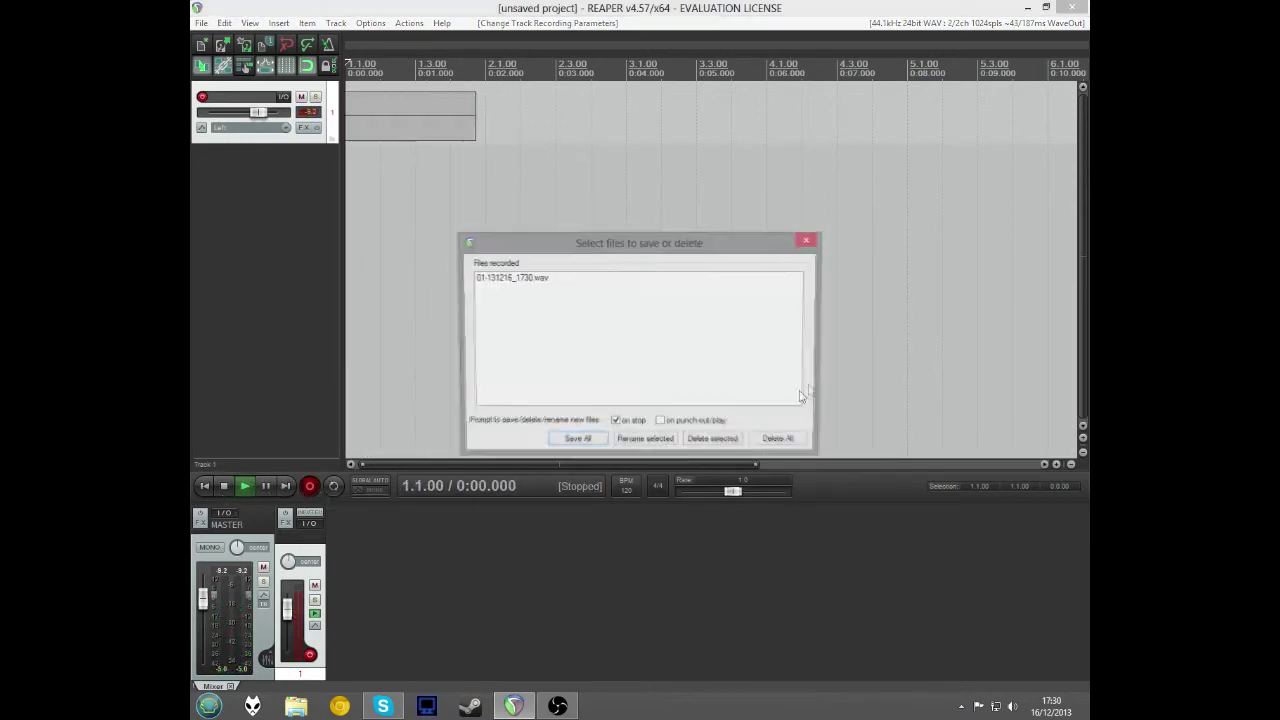
pyautogui.click(777, 438)
pyautogui.click(614, 395)
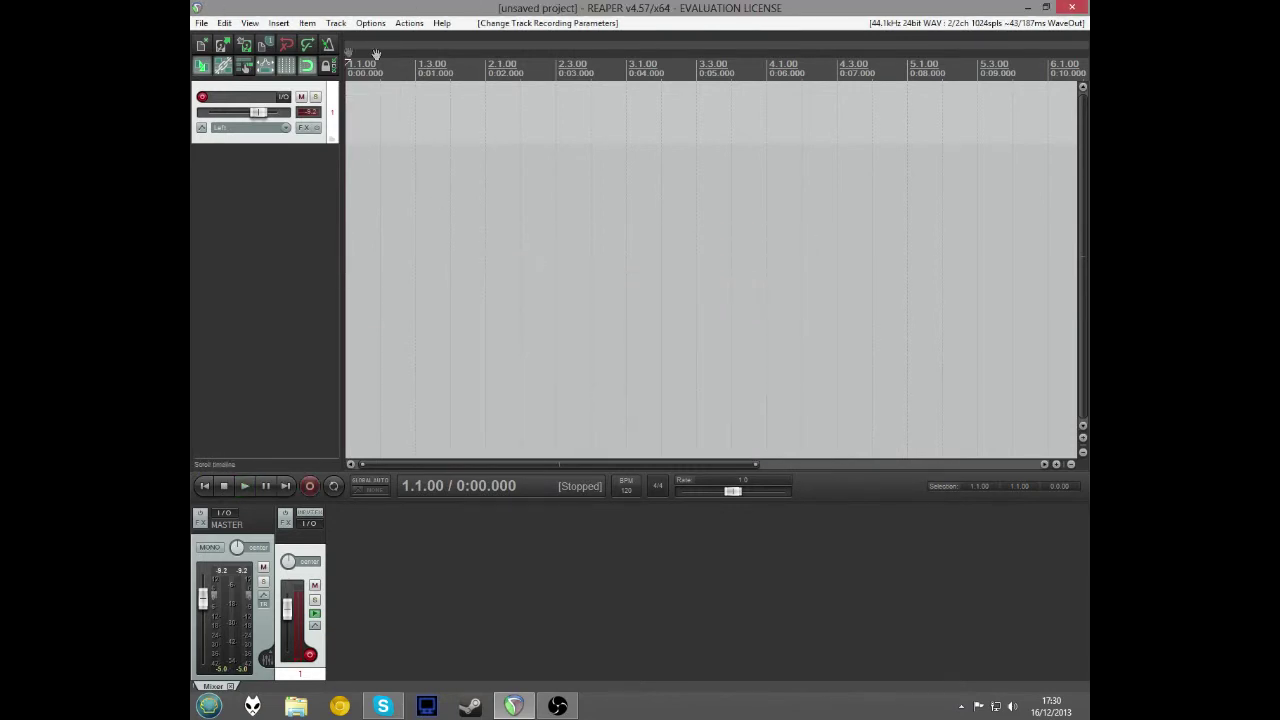
pyautogui.click(318, 487)
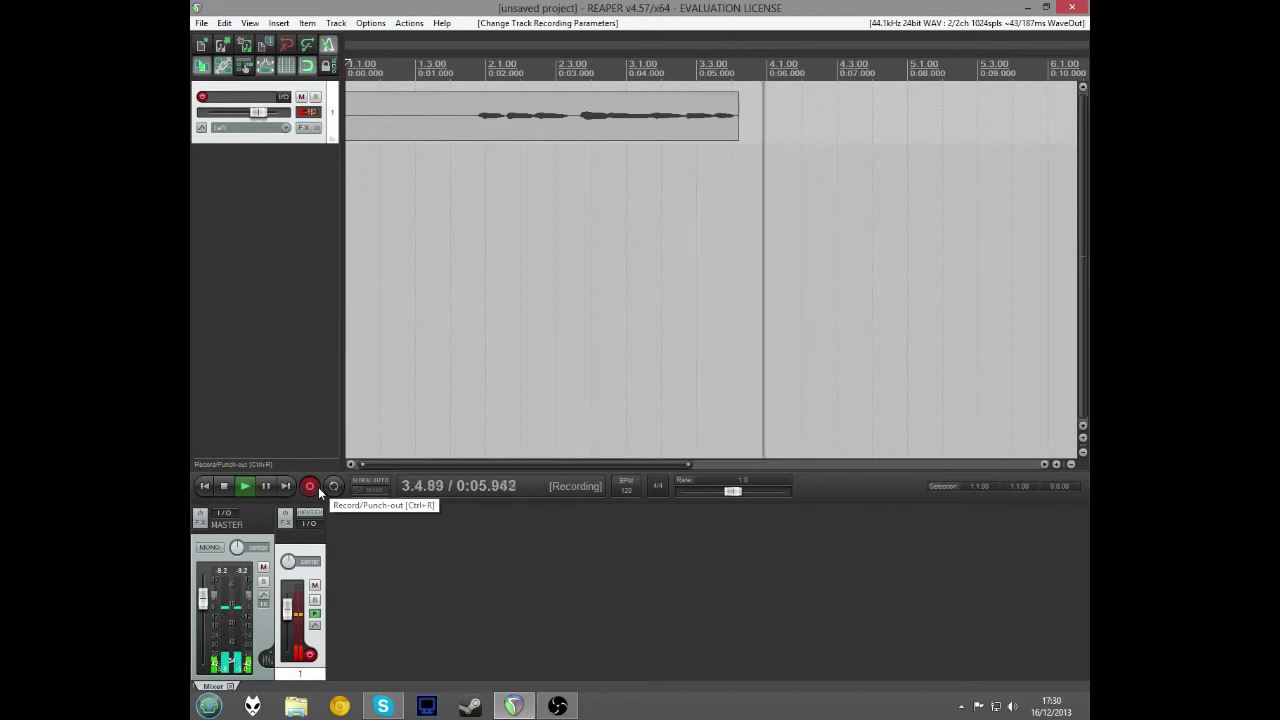
pyautogui.click(223, 486)
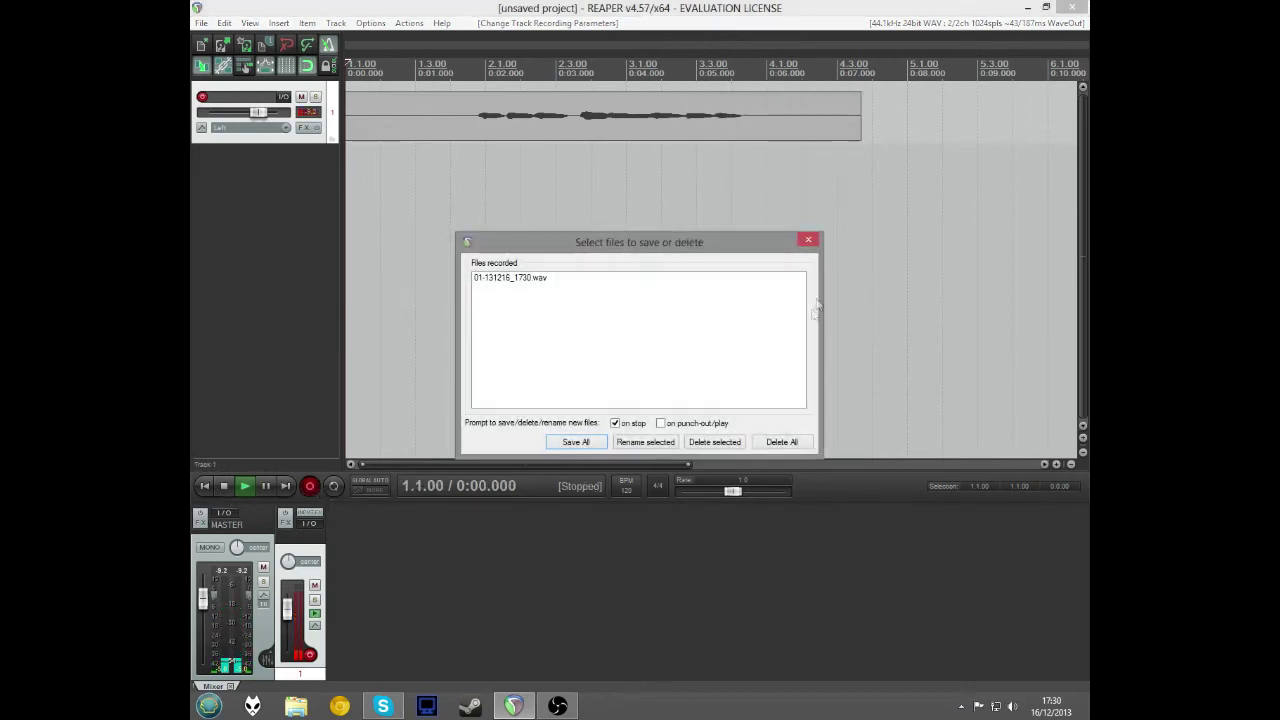
pyautogui.click(783, 442)
pyautogui.click(619, 392)
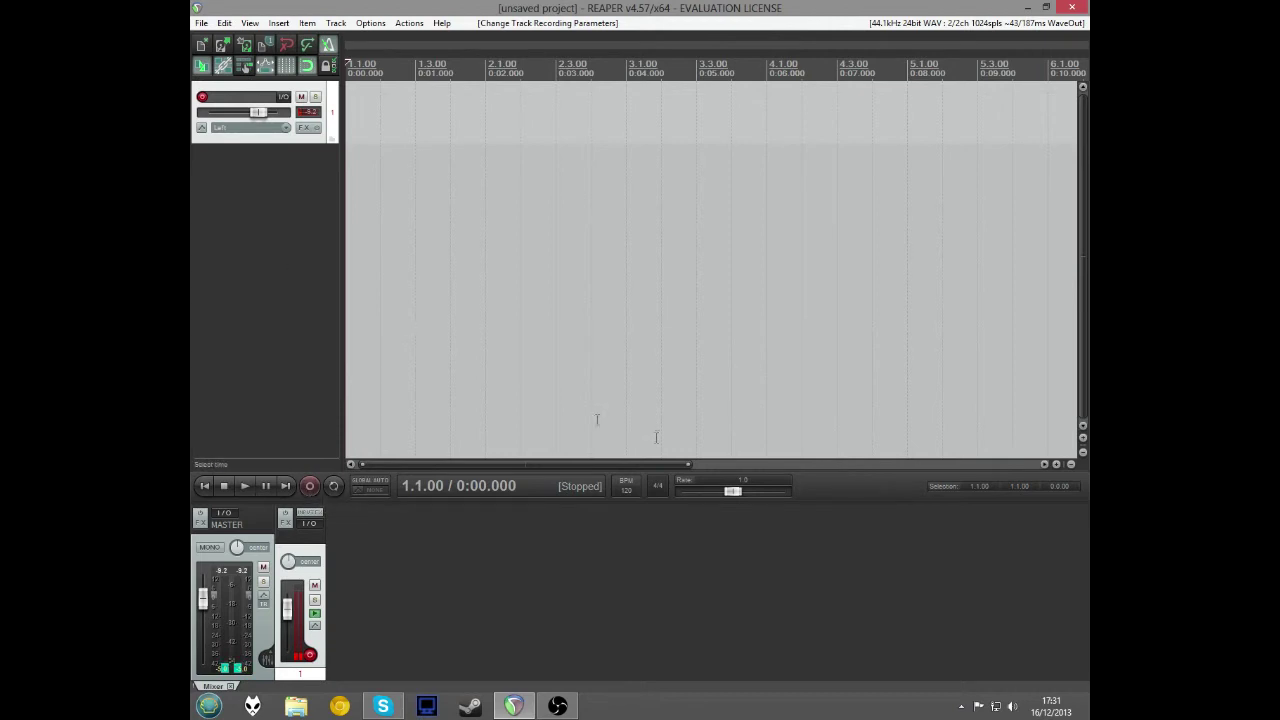
pyautogui.click(306, 490)
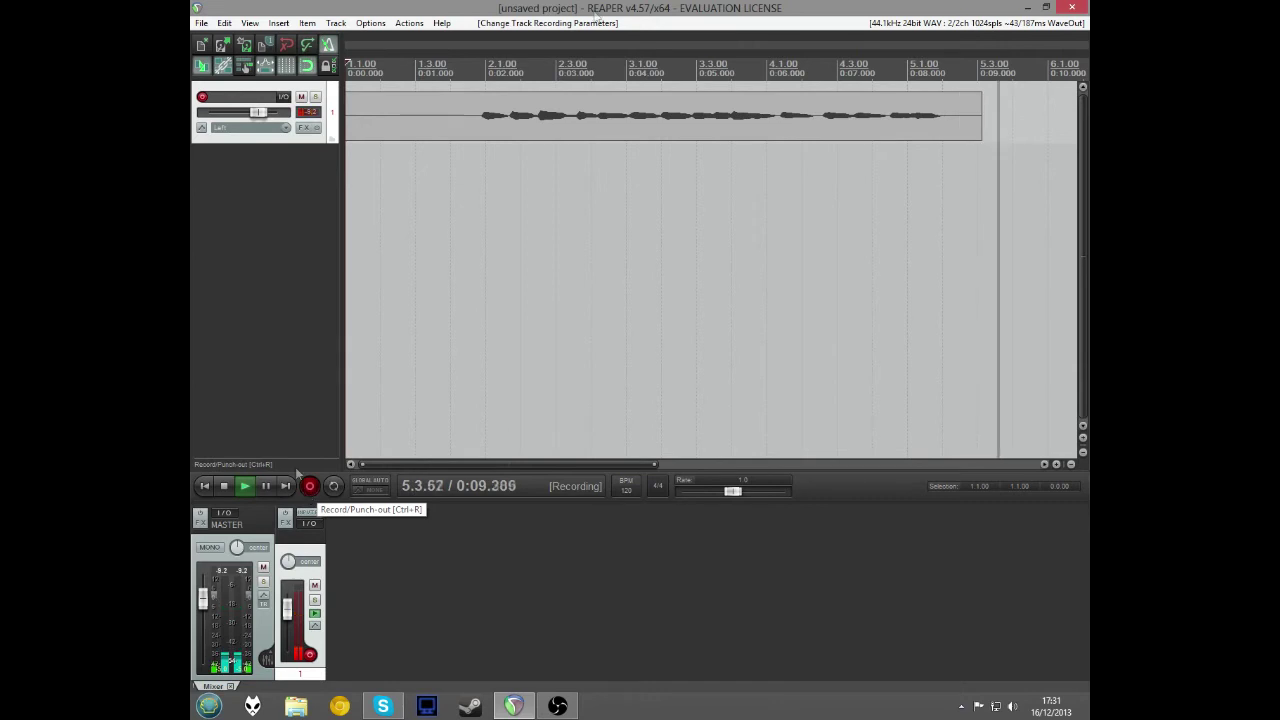
pyautogui.click(224, 485)
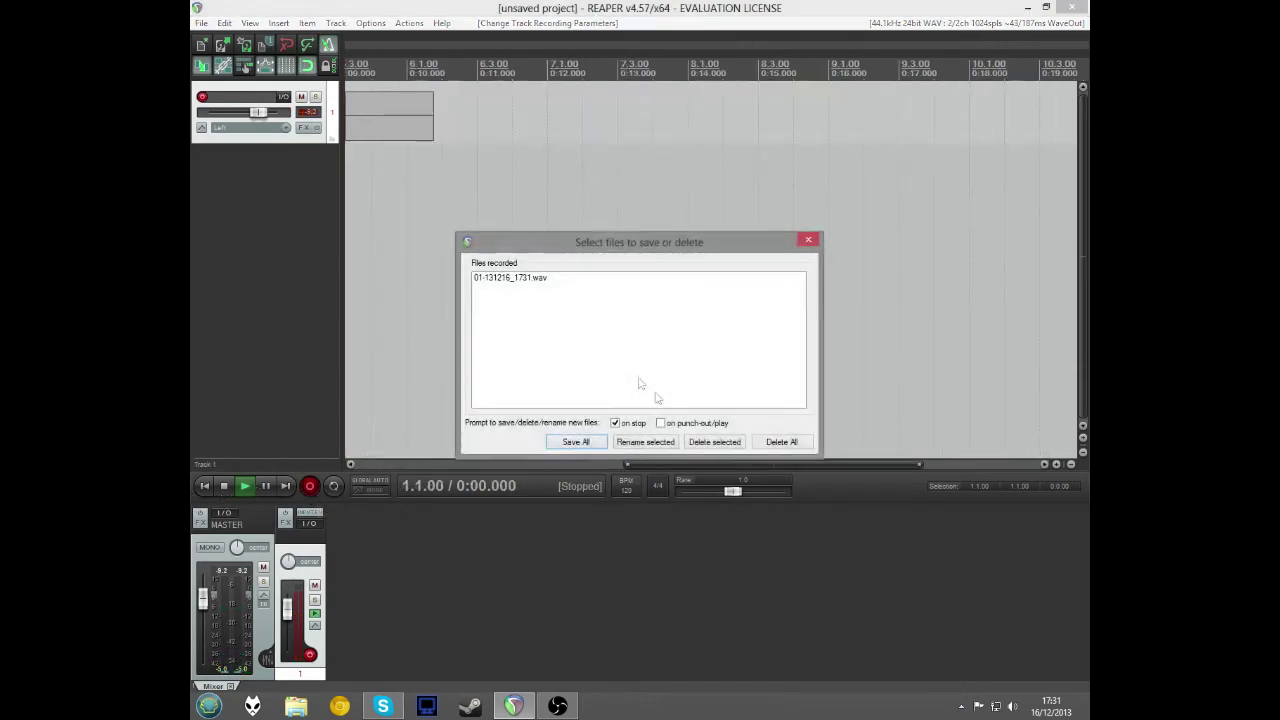
pyautogui.click(566, 443)
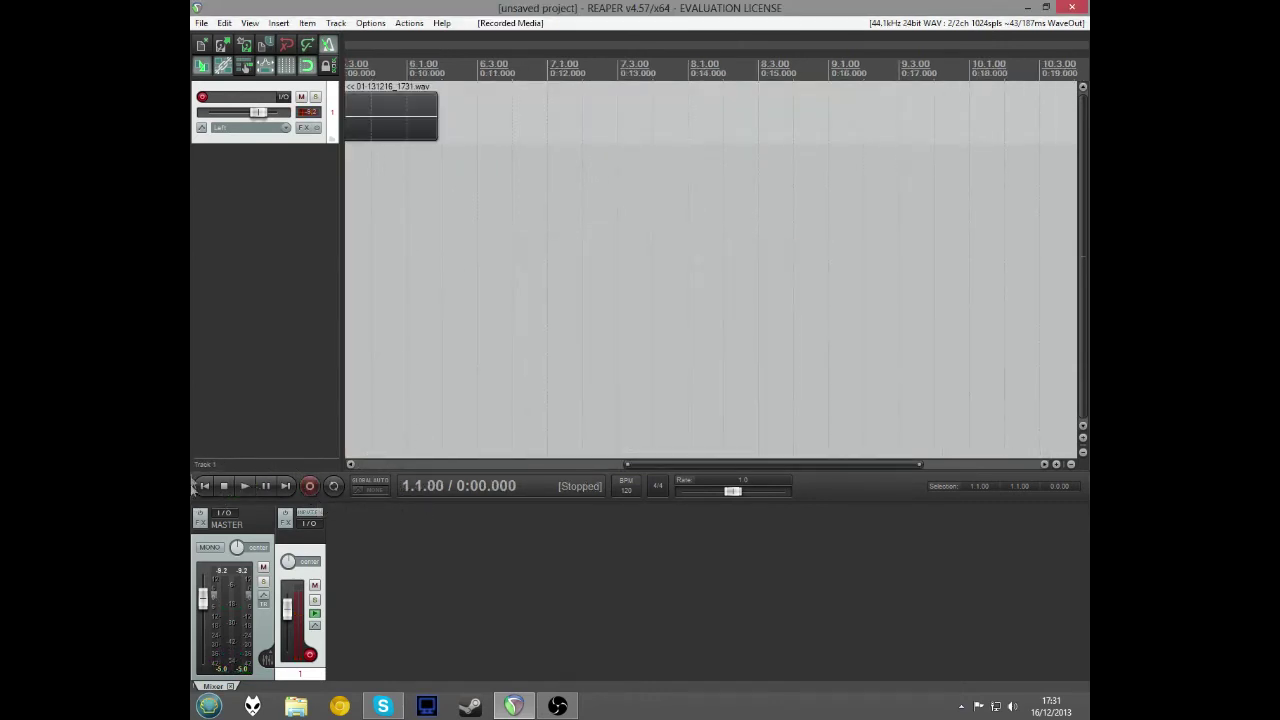
pyautogui.click(241, 485)
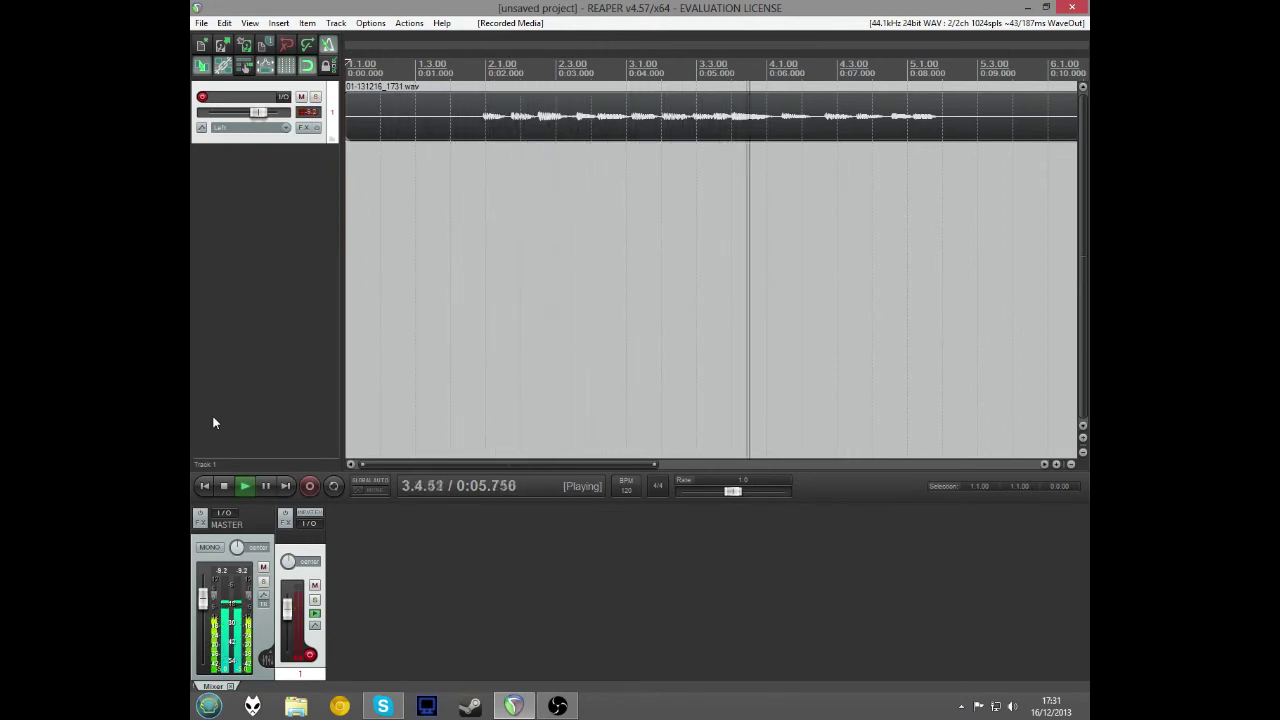
pyautogui.click(216, 492)
pyautogui.press('Delete')
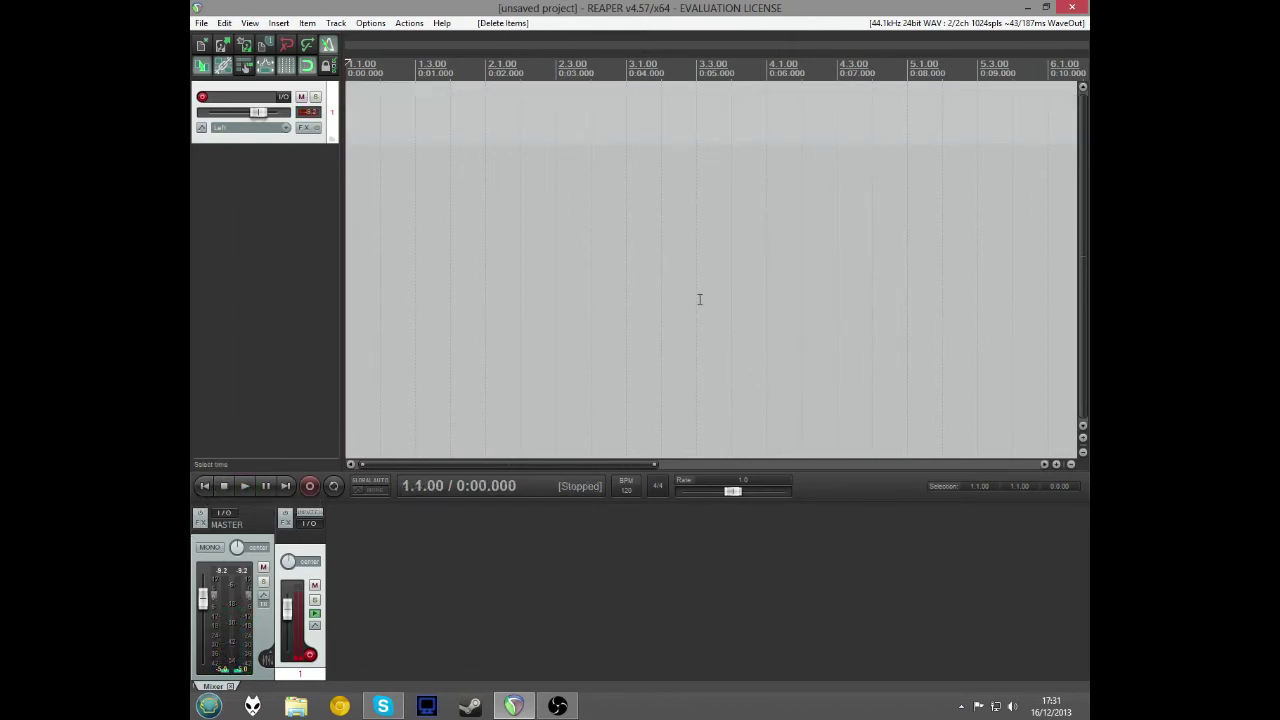
pyautogui.click(368, 23)
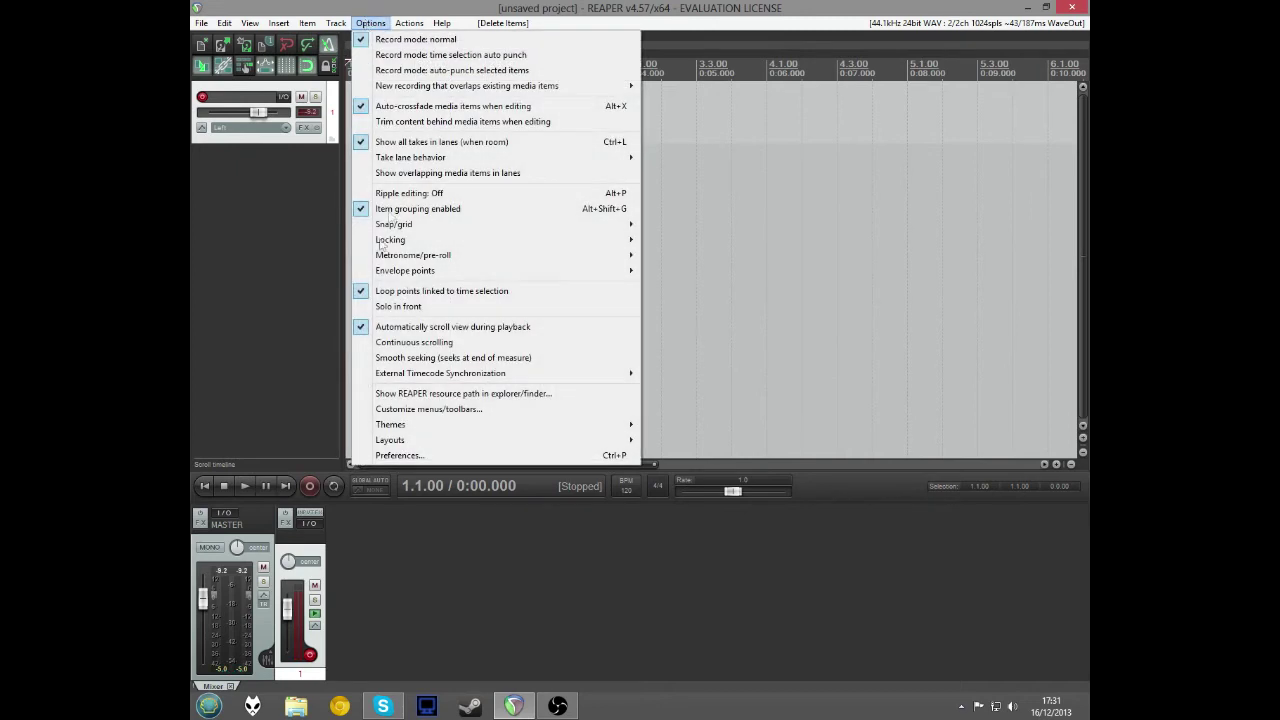
pyautogui.click(412, 455)
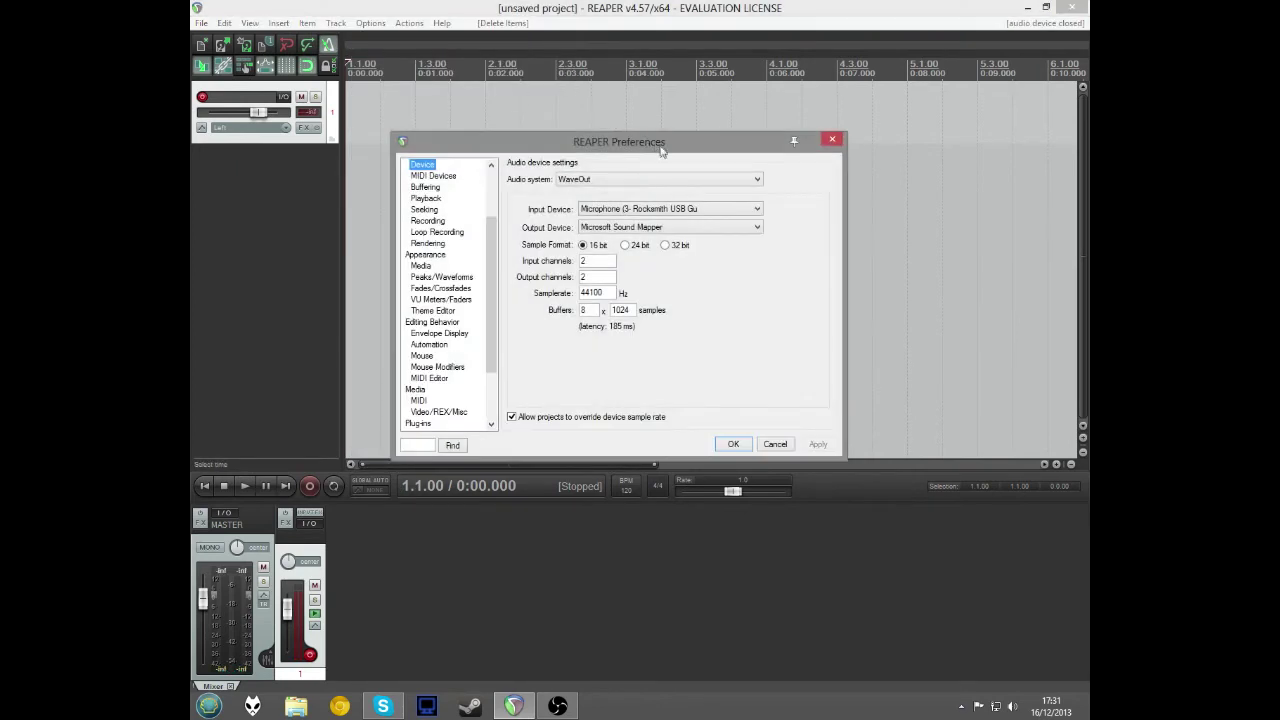
pyautogui.click(610, 179)
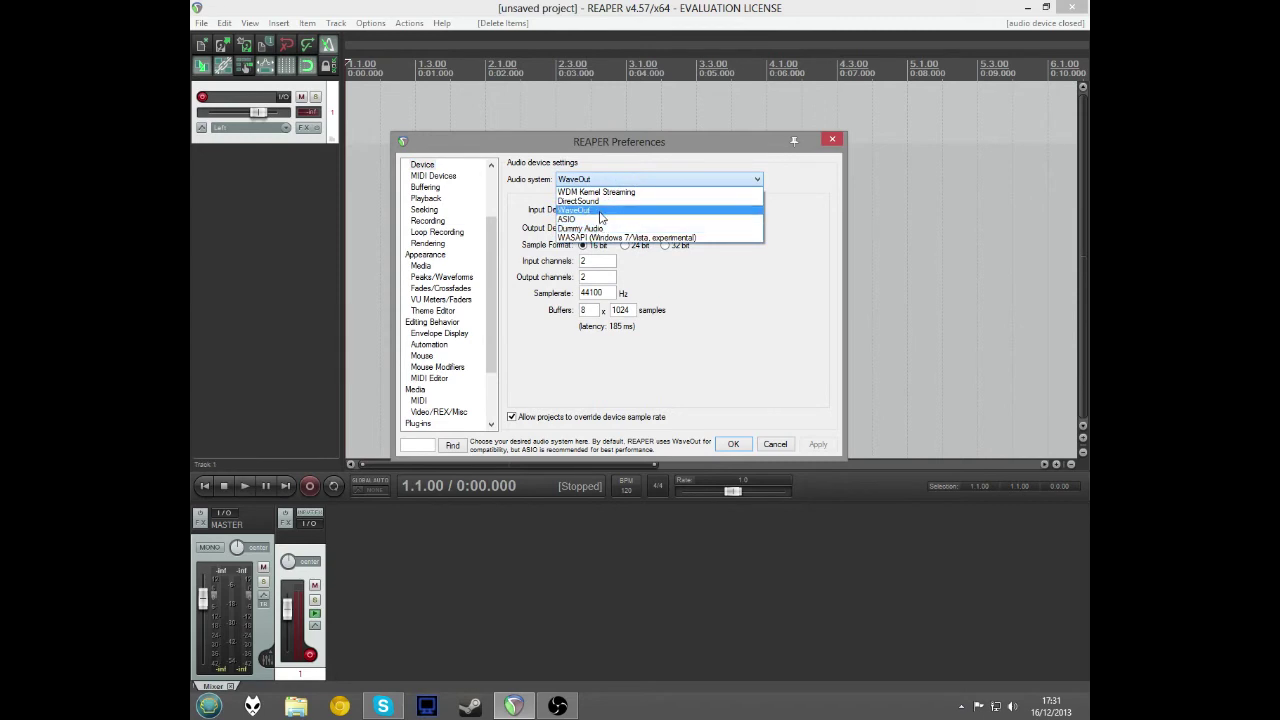
pyautogui.click(610, 219)
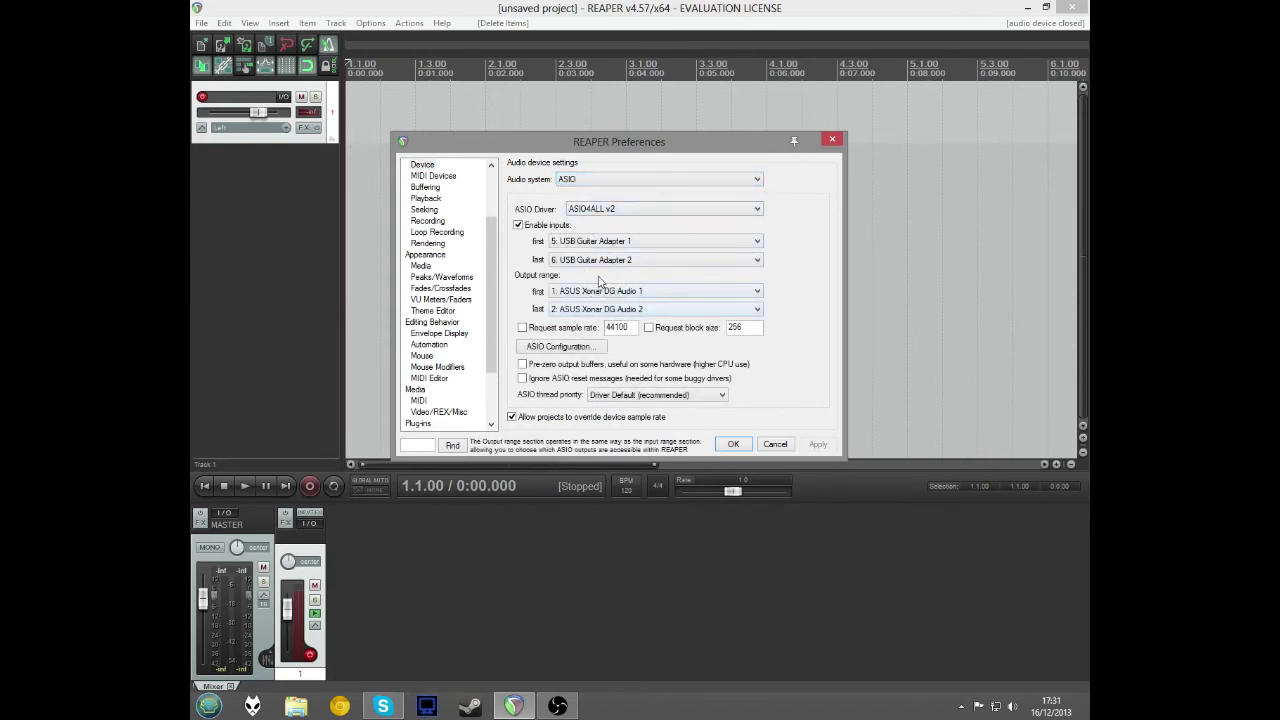
pyautogui.click(598, 291)
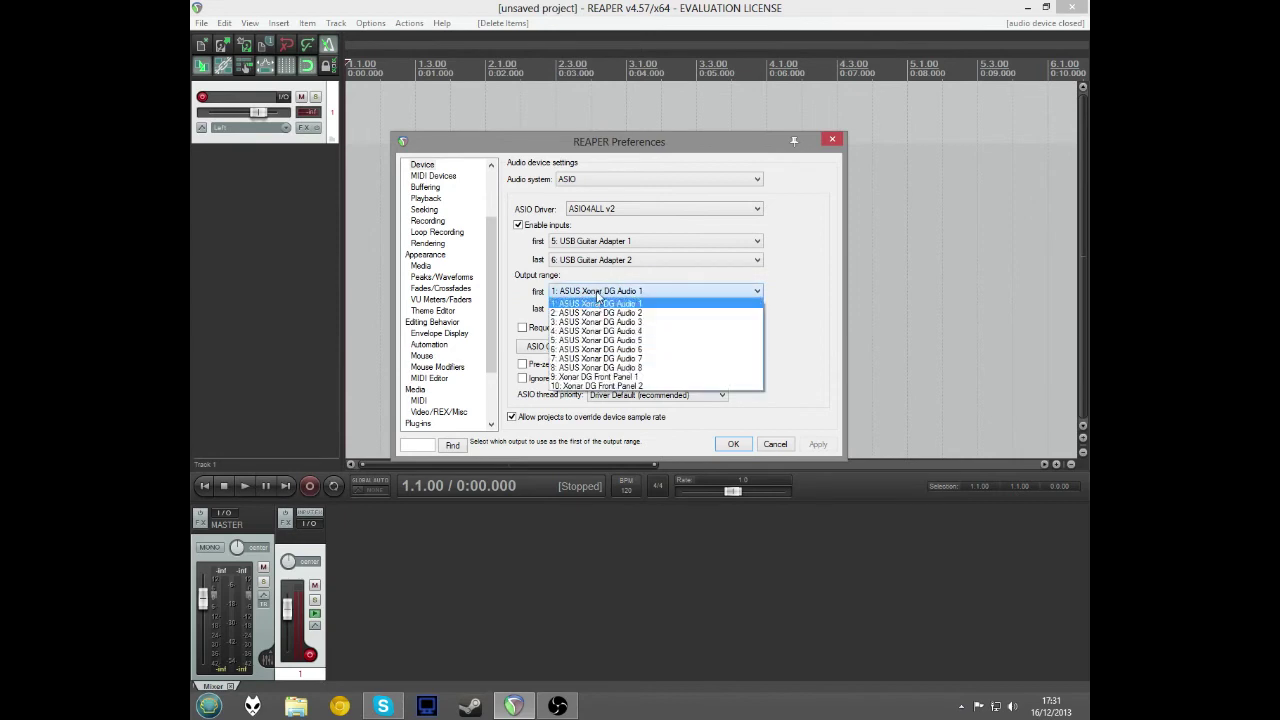
pyautogui.click(598, 302)
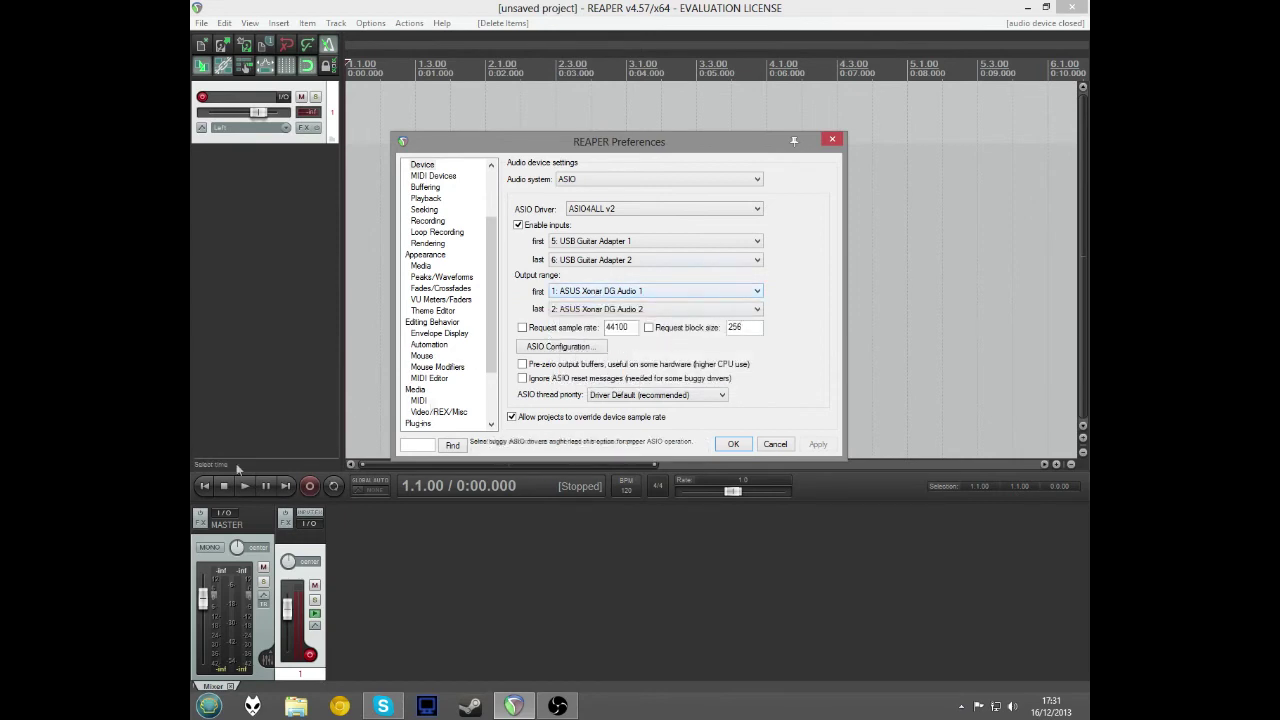
pyautogui.click(828, 138)
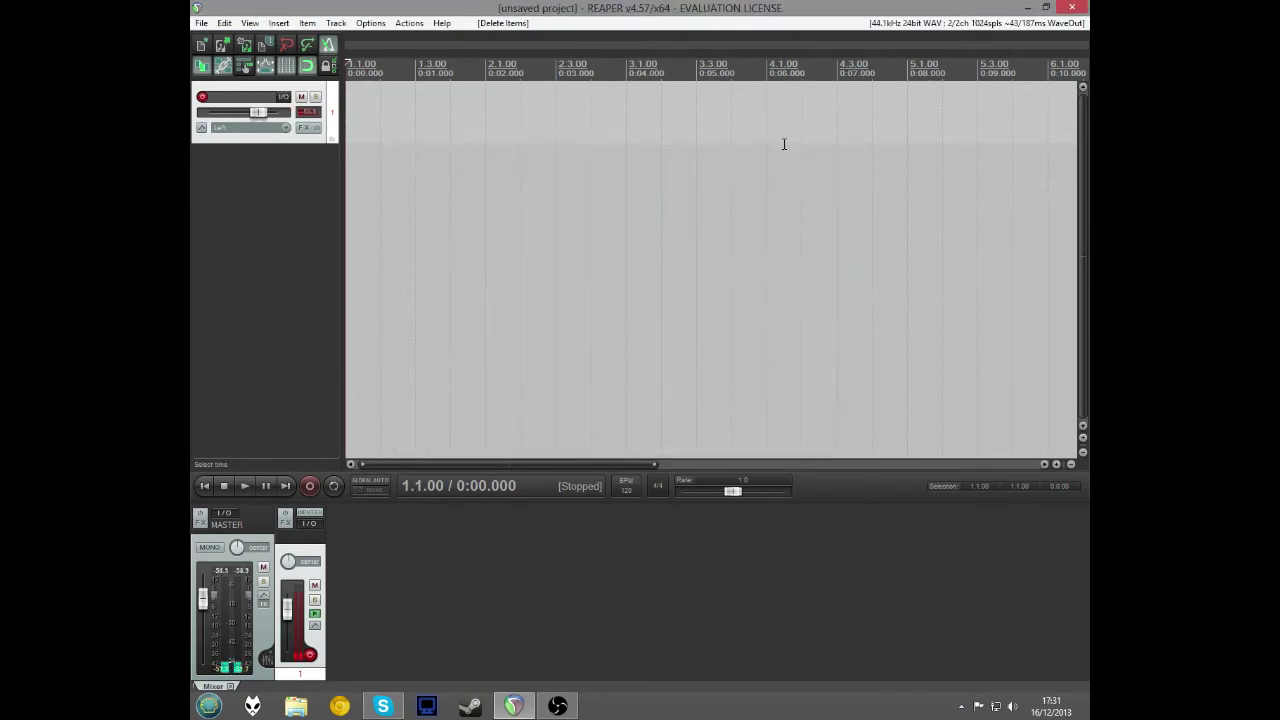